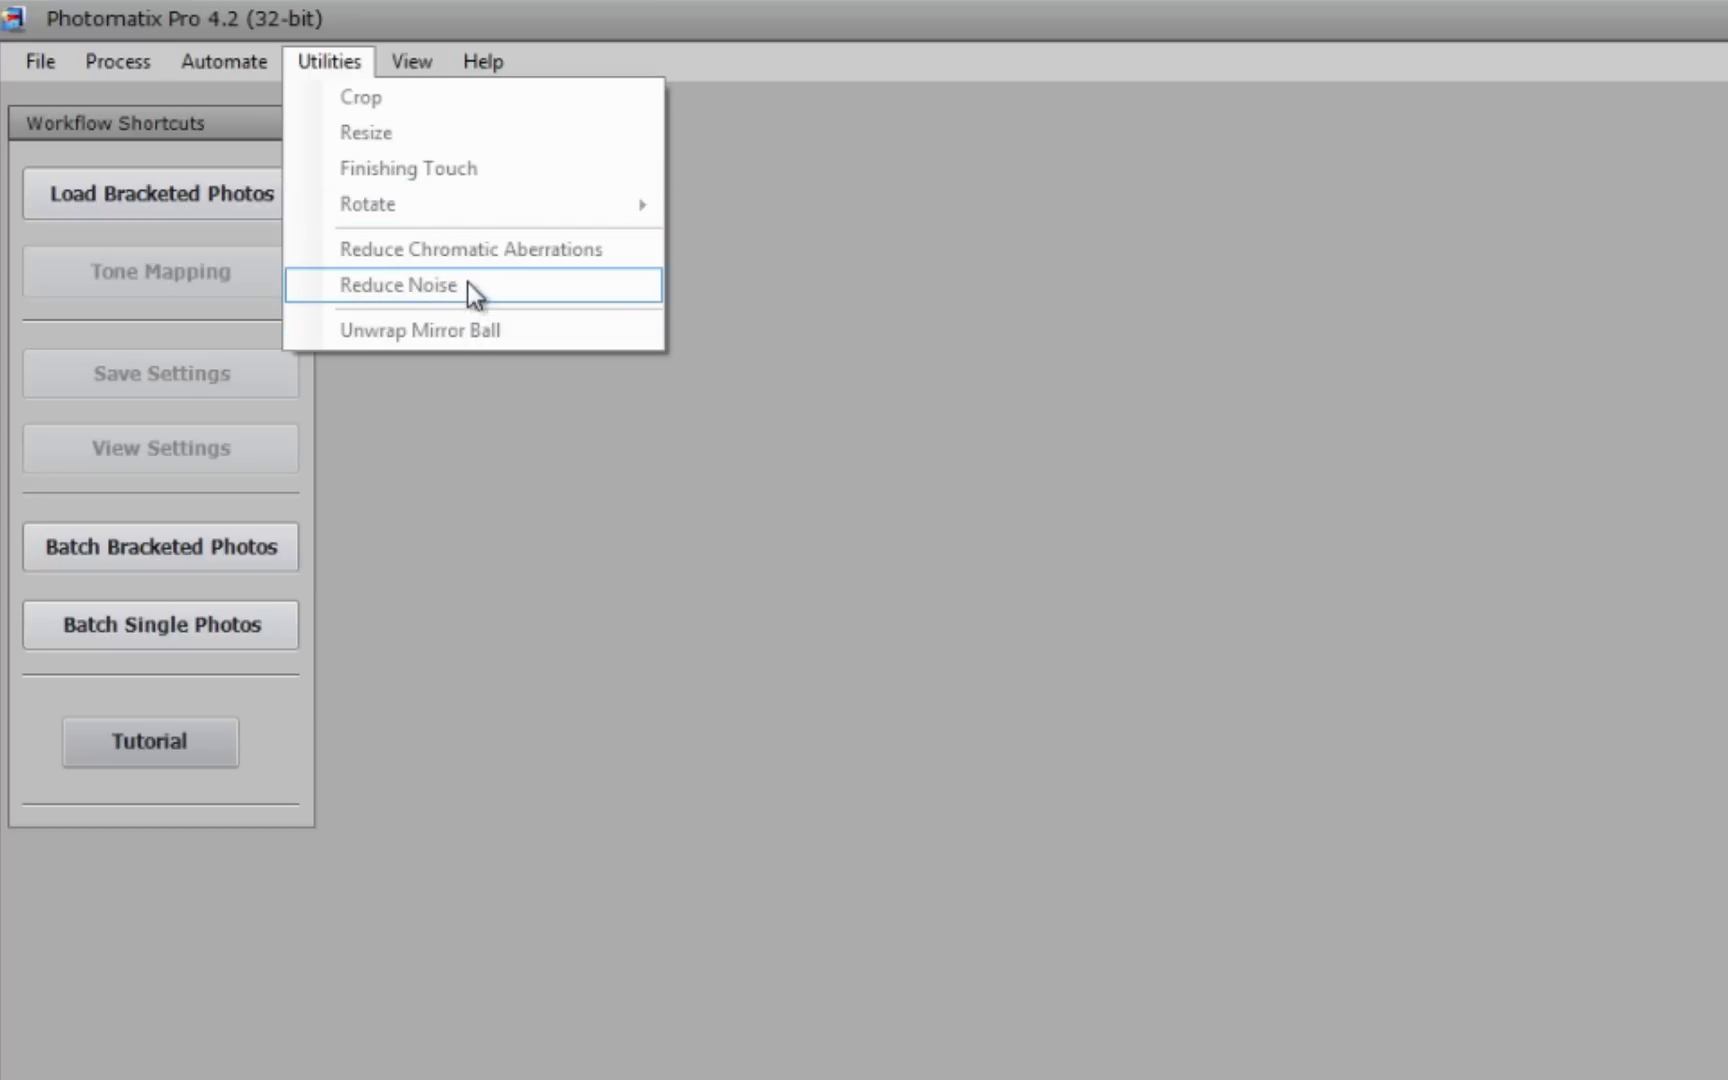
- Look over the Utilities menu items, then move to View > Preferences..
{"action": "mouse_move", "coordinate": [416, 63]}
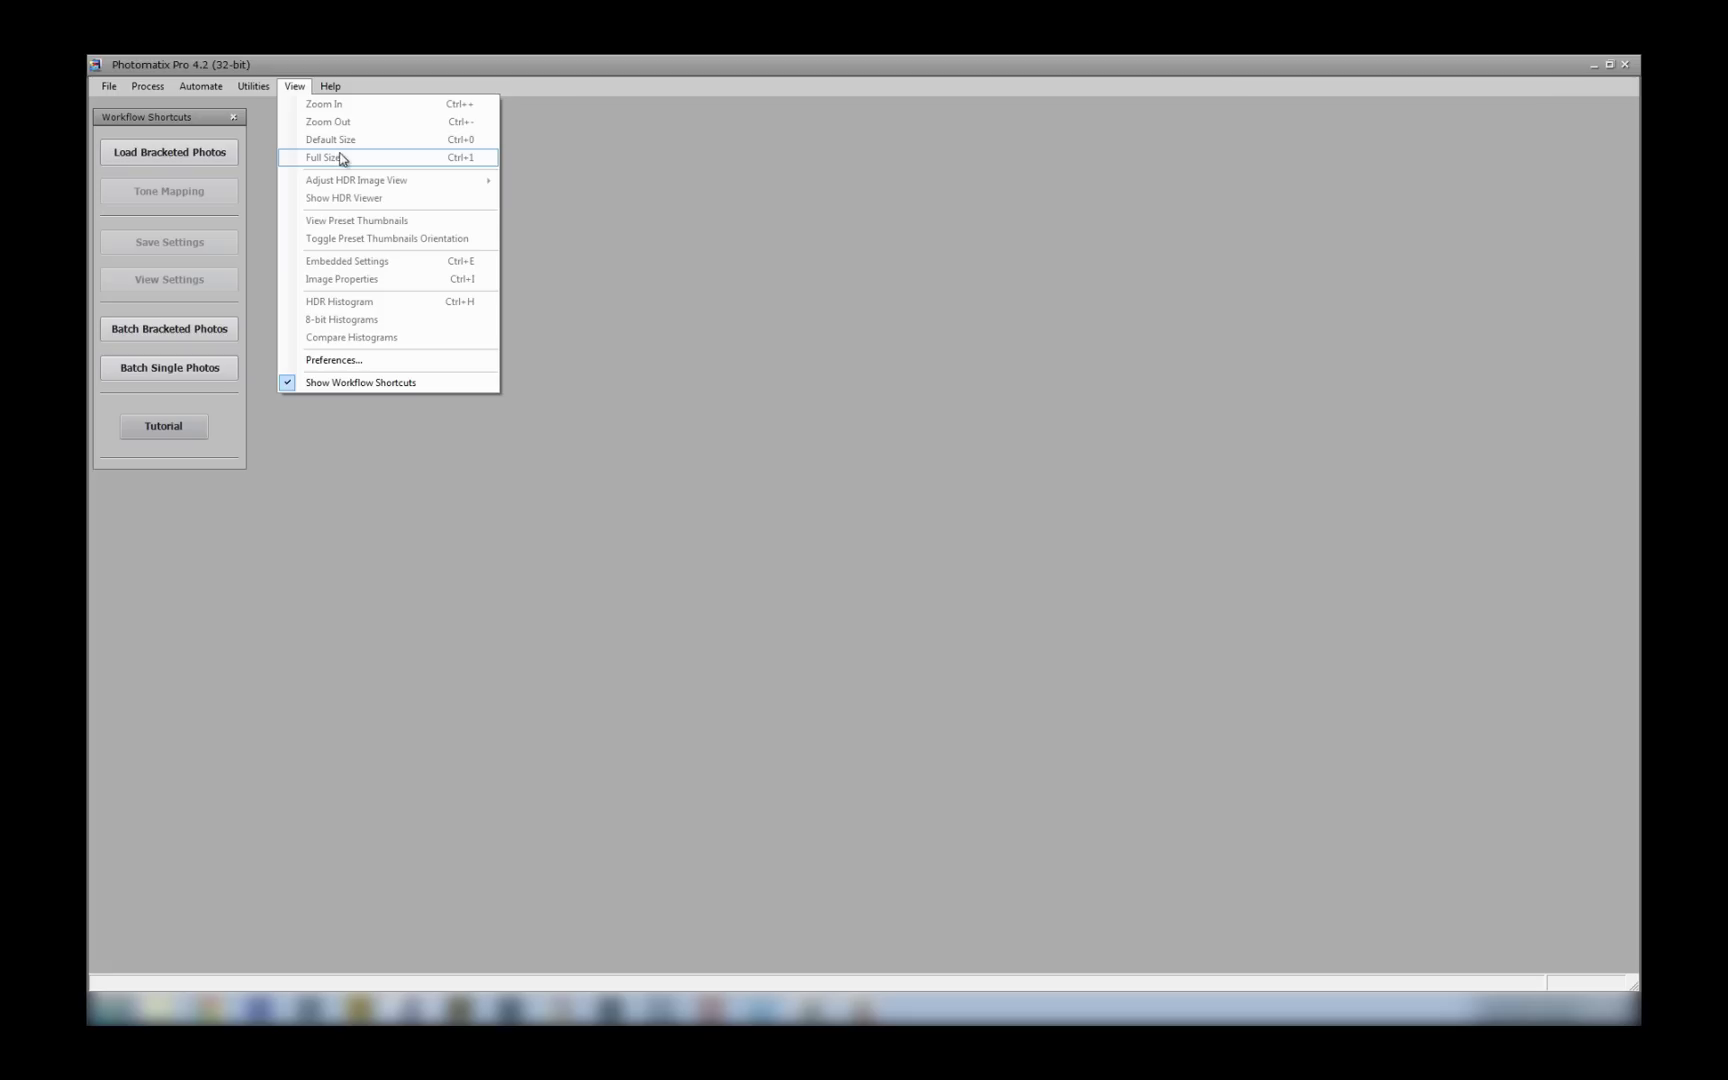
- Review the General, Files and Performance preferences (4 cores, 36-megapixel threshold), then close them
{"action": "left_click", "coordinate": [385, 361]}
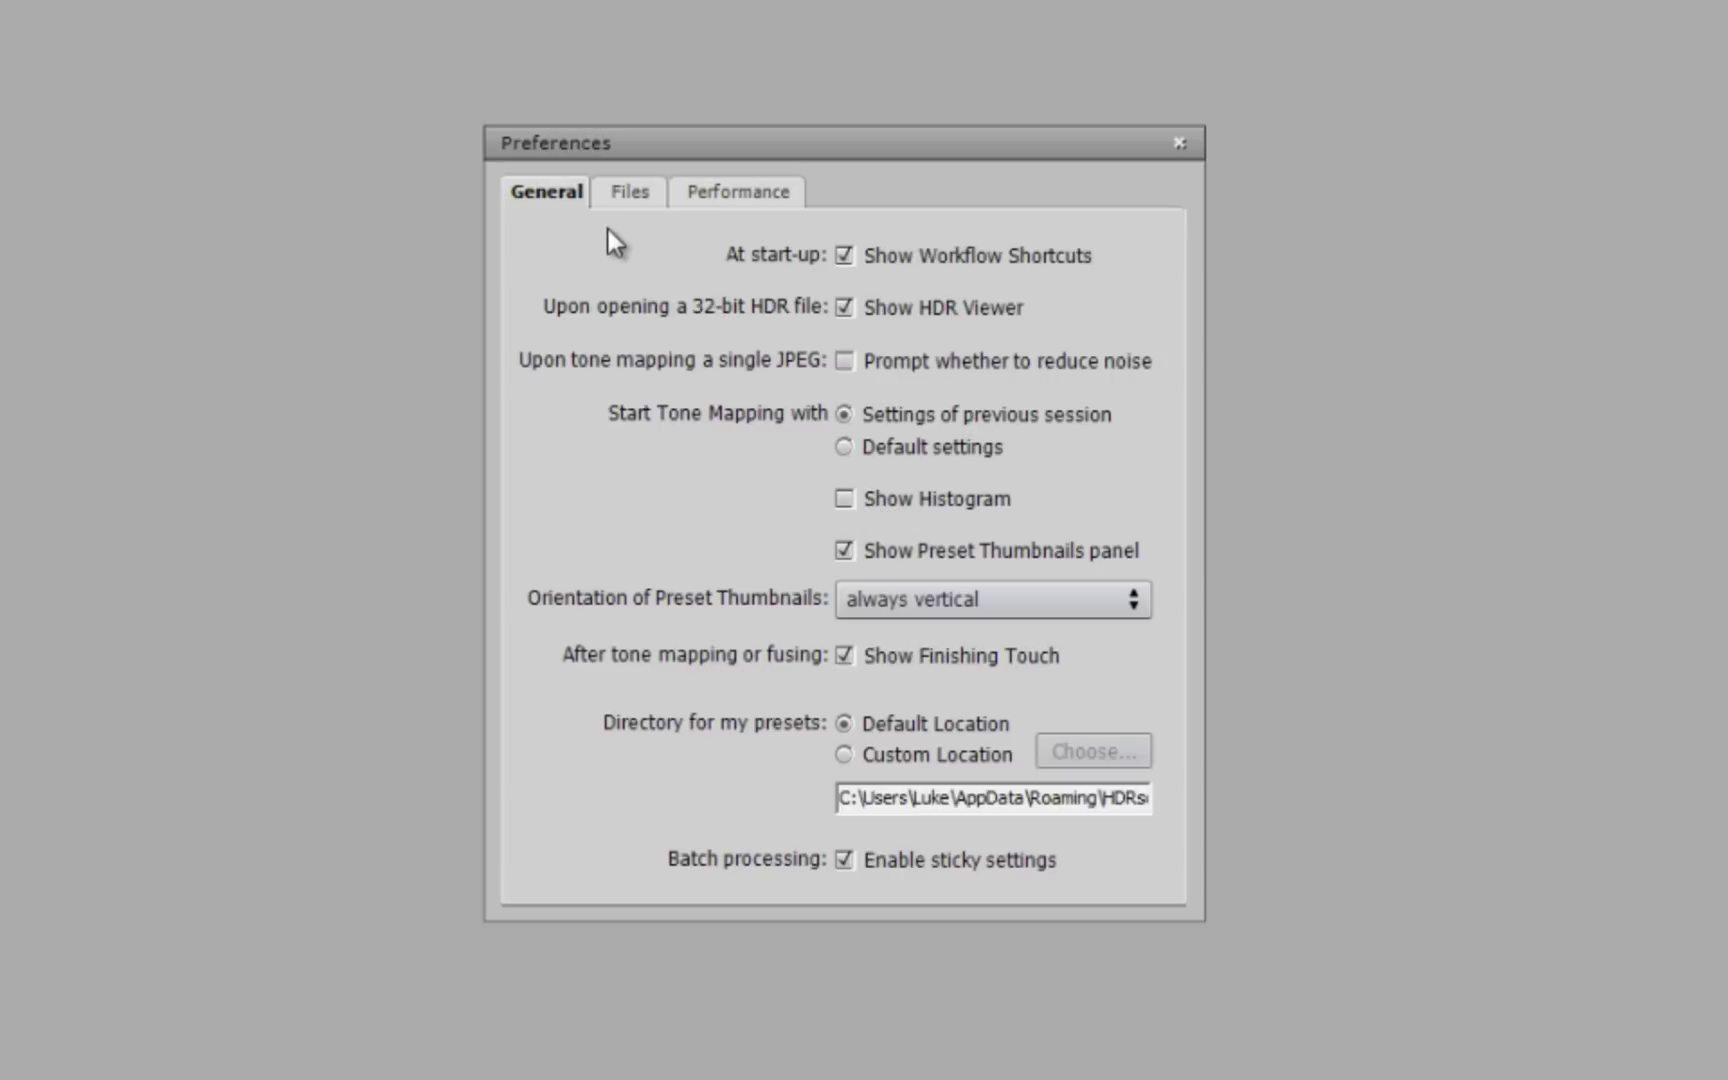
{"action": "left_click", "coordinate": [629, 194]}
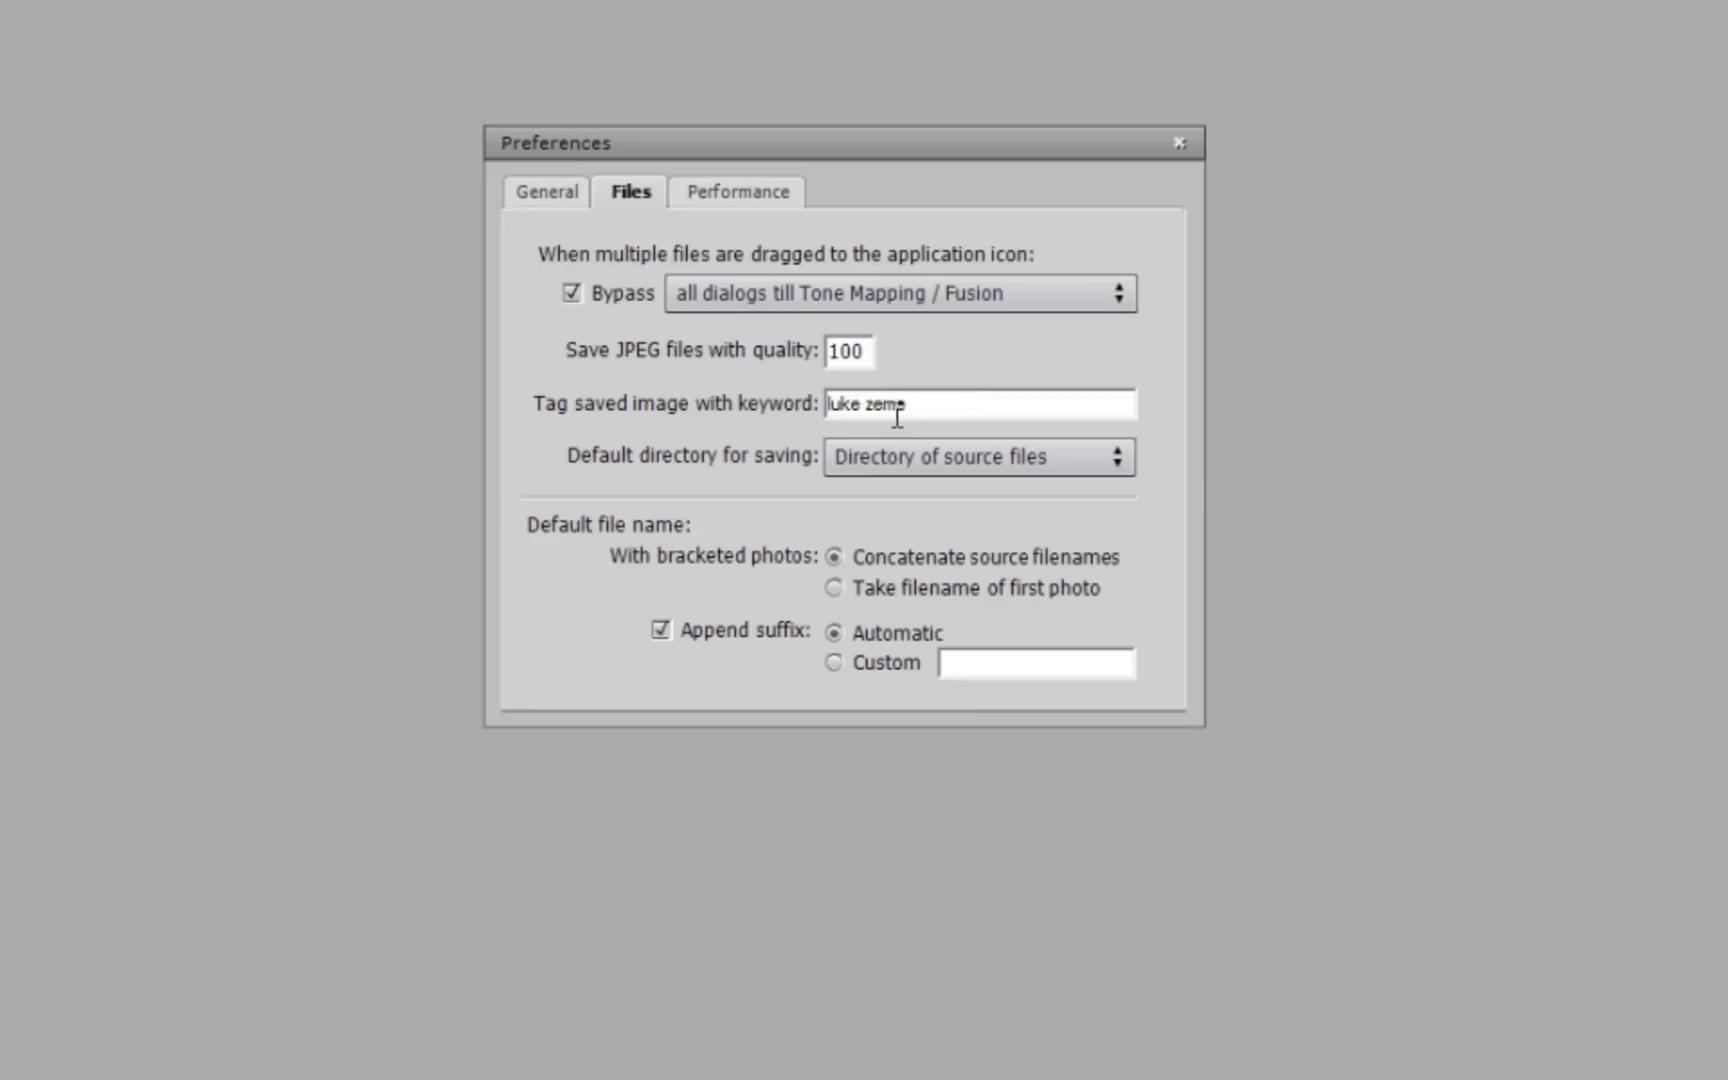
{"action": "left_click", "coordinate": [736, 196]}
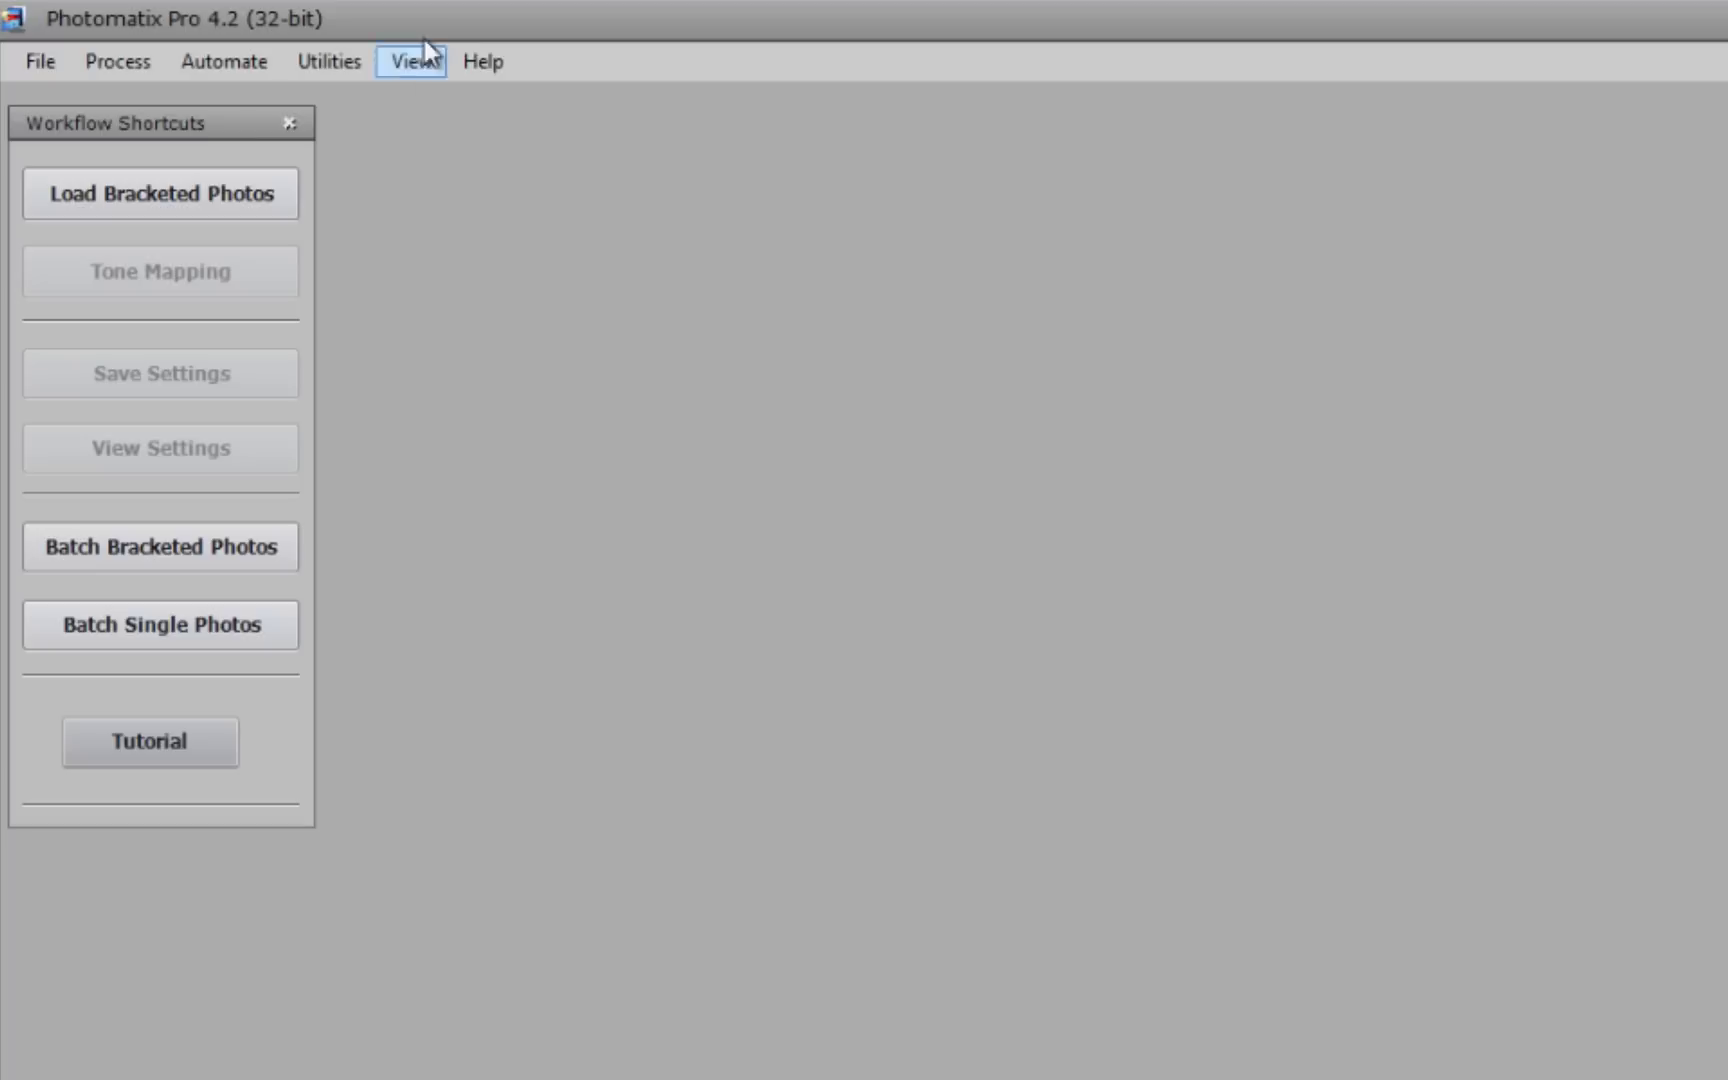
{"action": "left_click", "coordinate": [483, 62]}
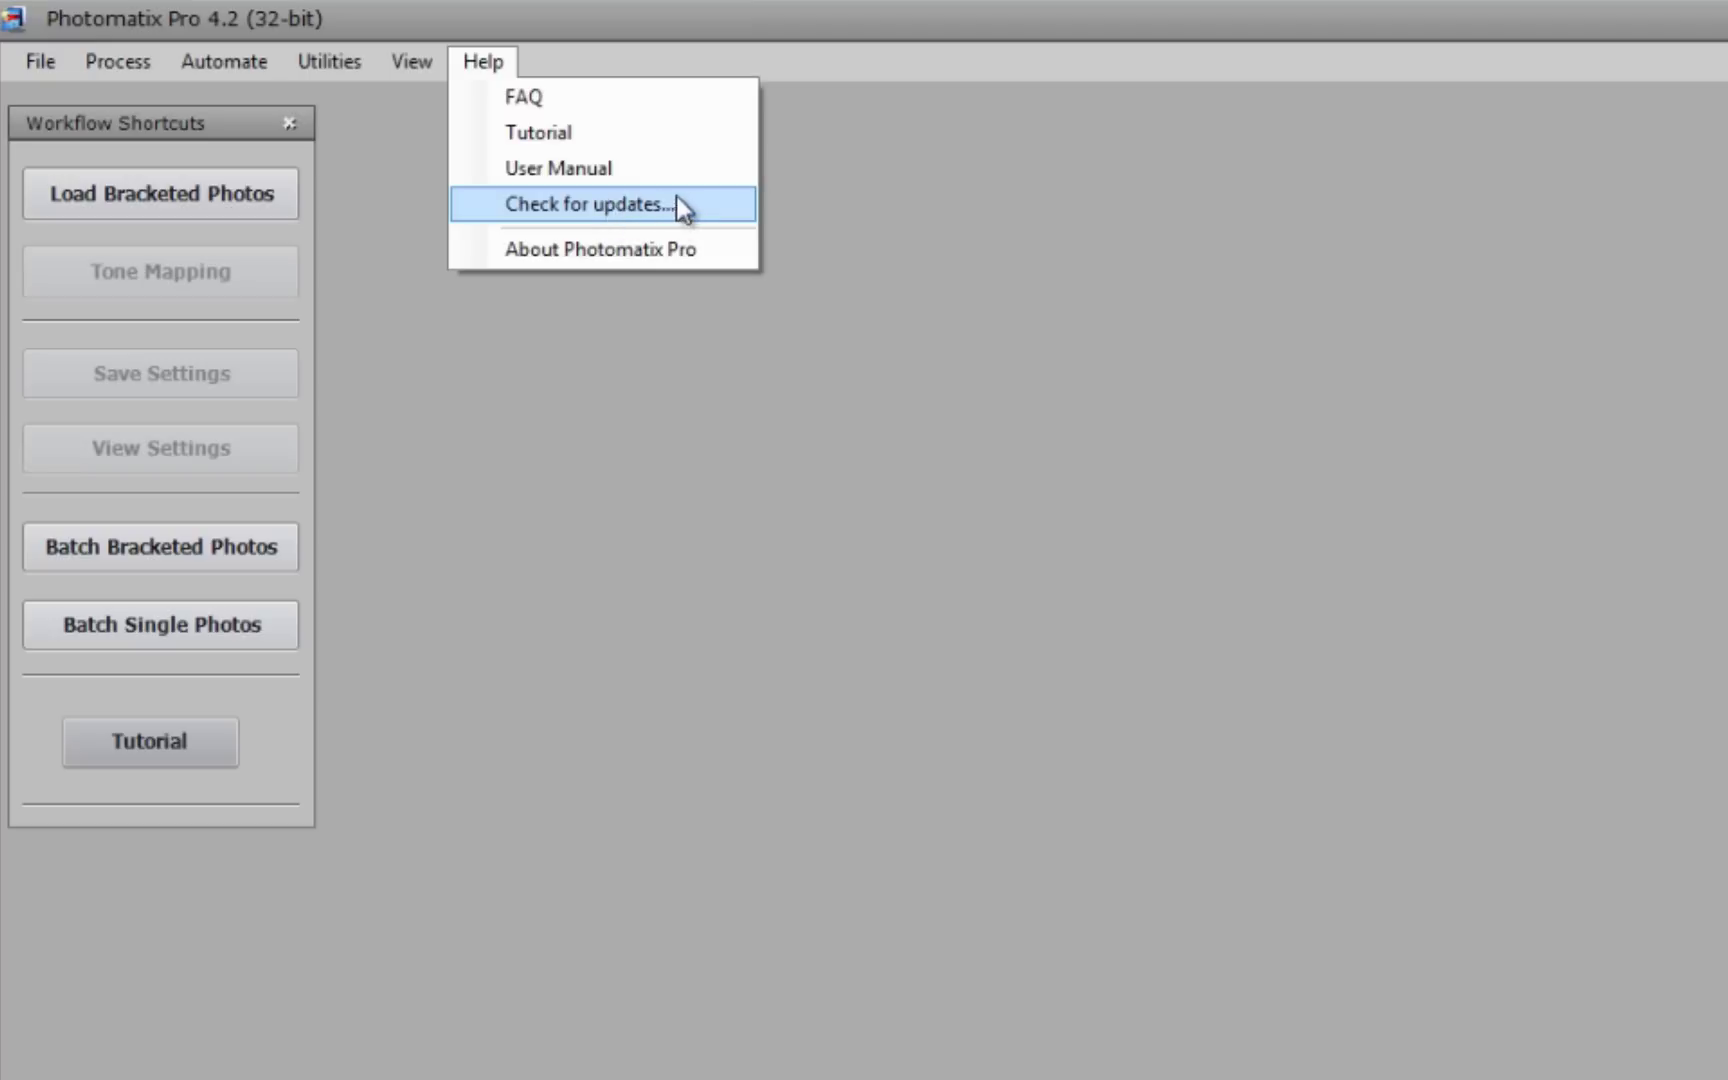
- Open DSC_2498 at full resolution instead of preview mode, try Tone Mapping, then close it
{"action": "left_click", "coordinate": [1377, 725]}
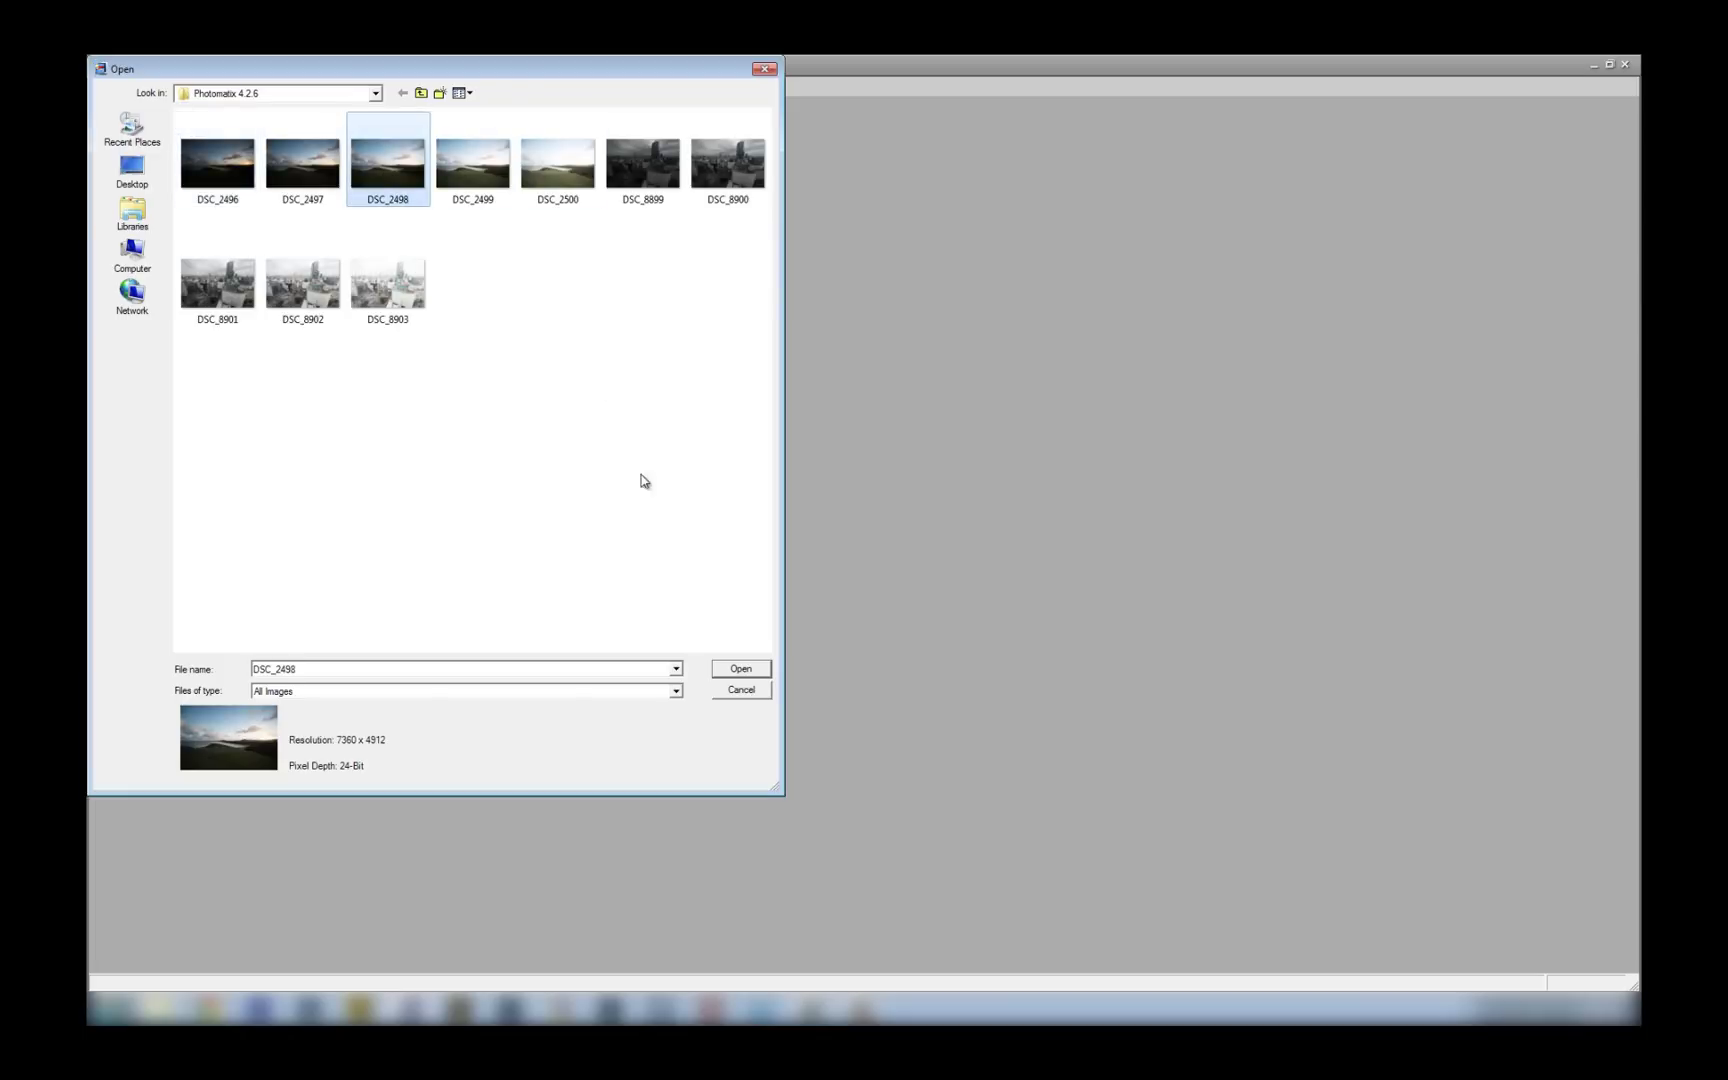
{"action": "left_click", "coordinate": [741, 668]}
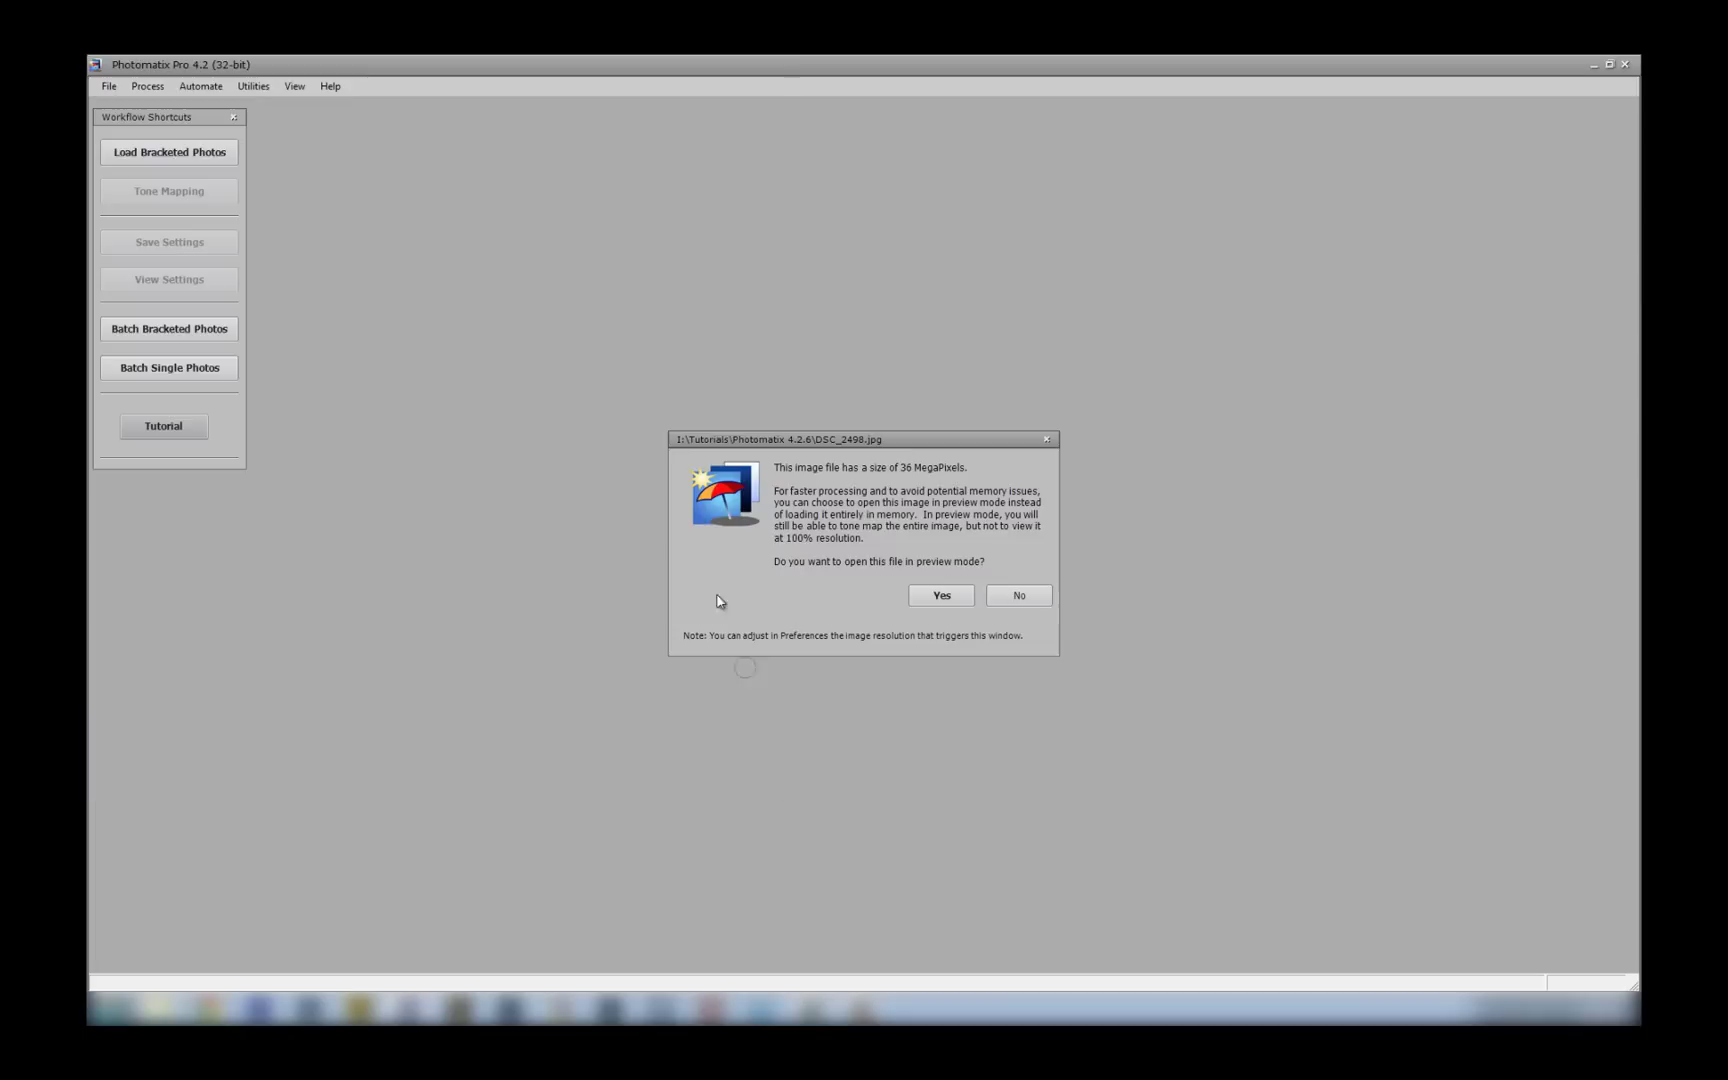
{"action": "left_click", "coordinate": [1018, 596]}
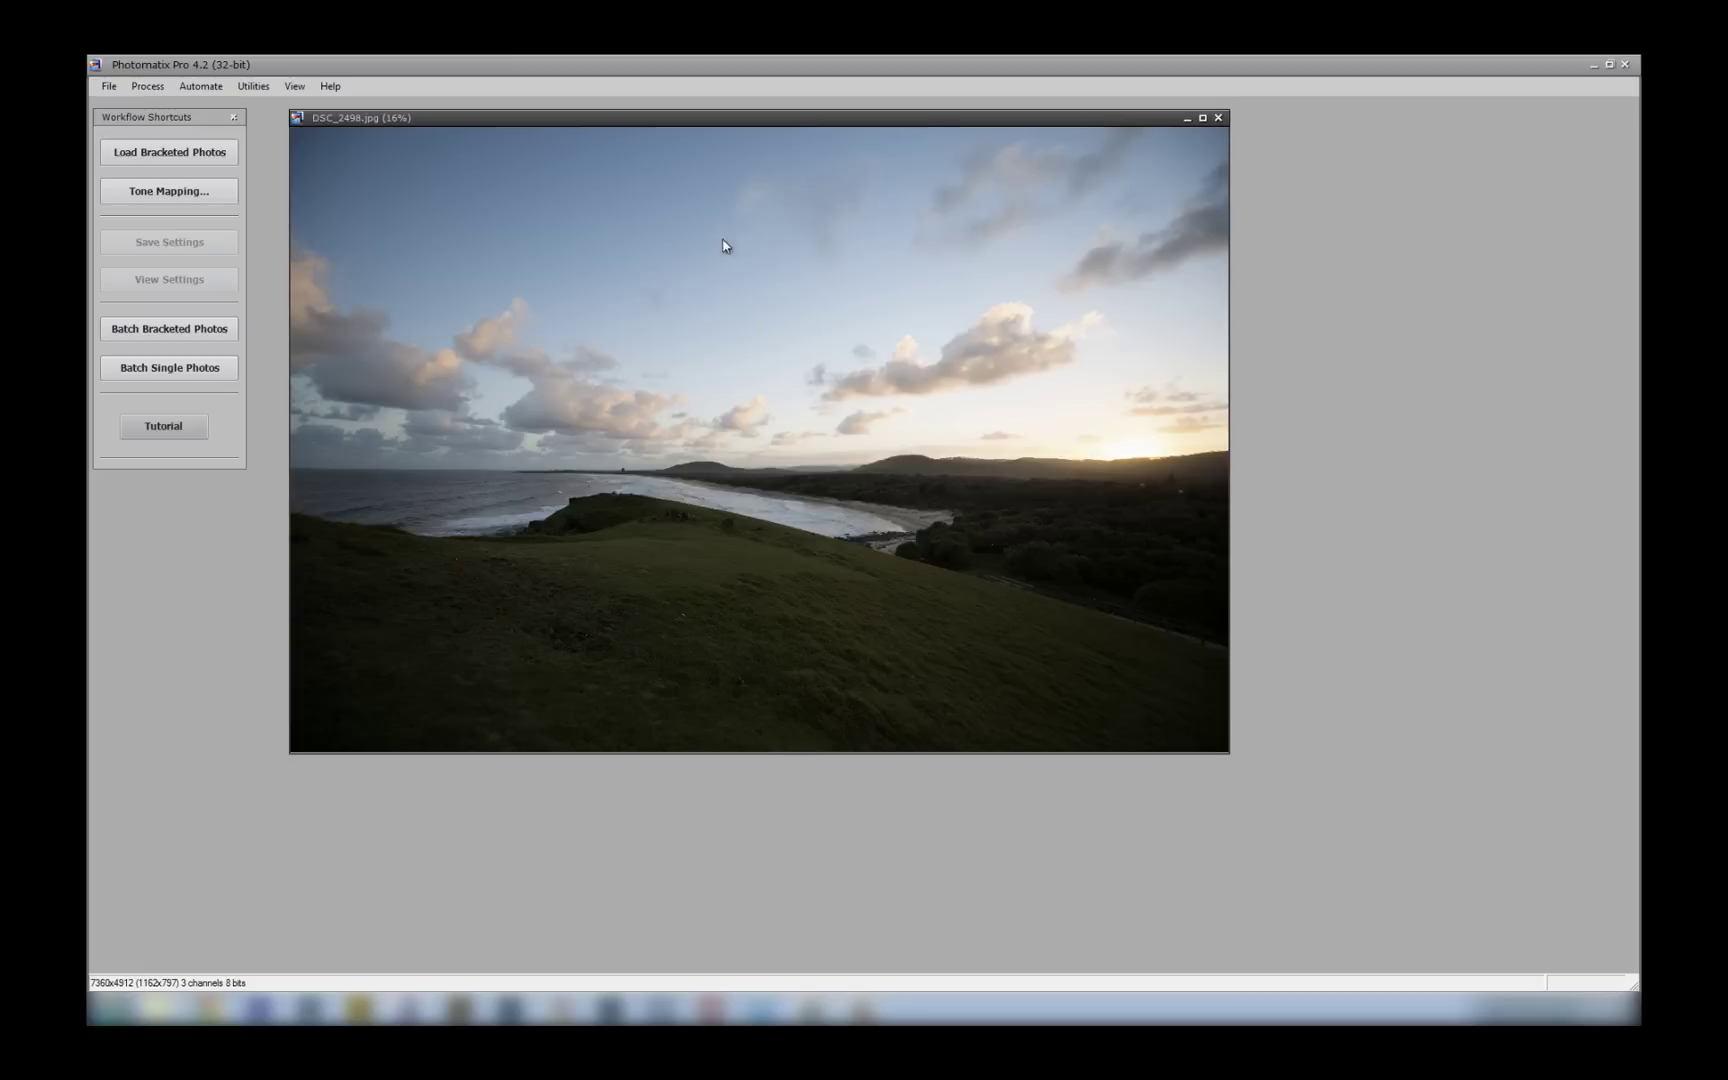
{"action": "left_click", "coordinate": [169, 191]}
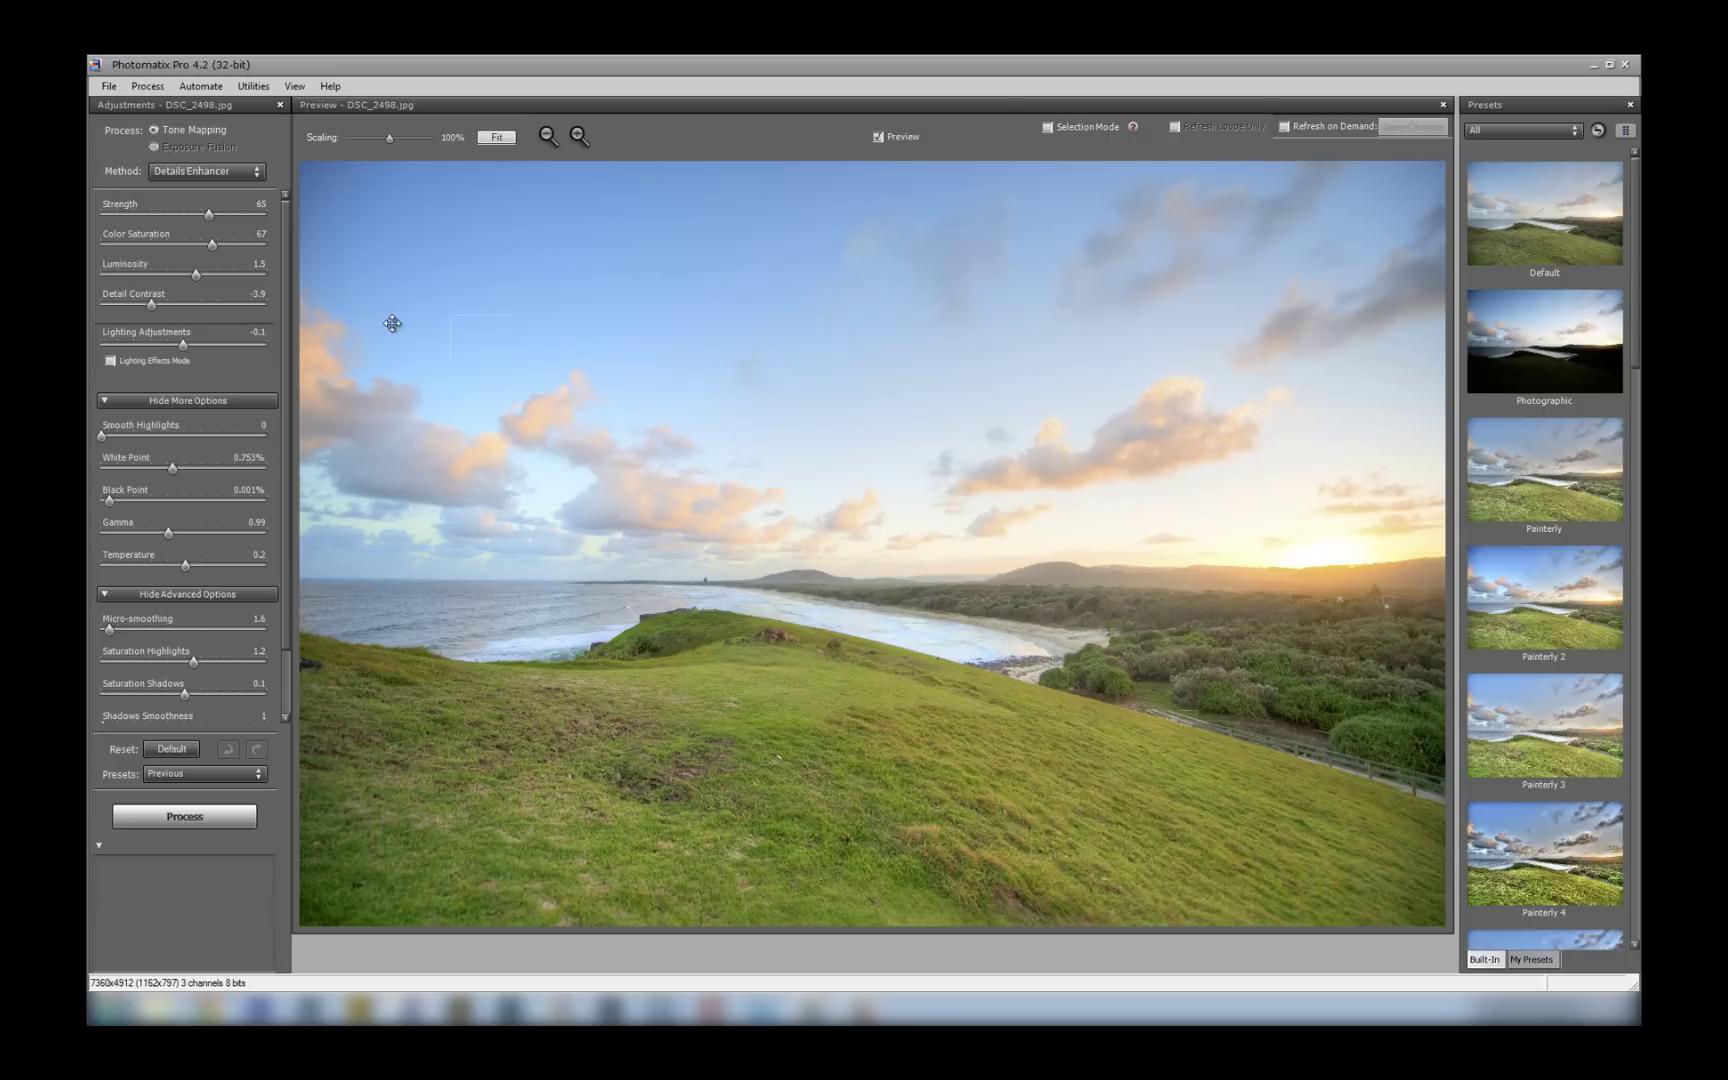
{"action": "left_click", "coordinate": [280, 104]}
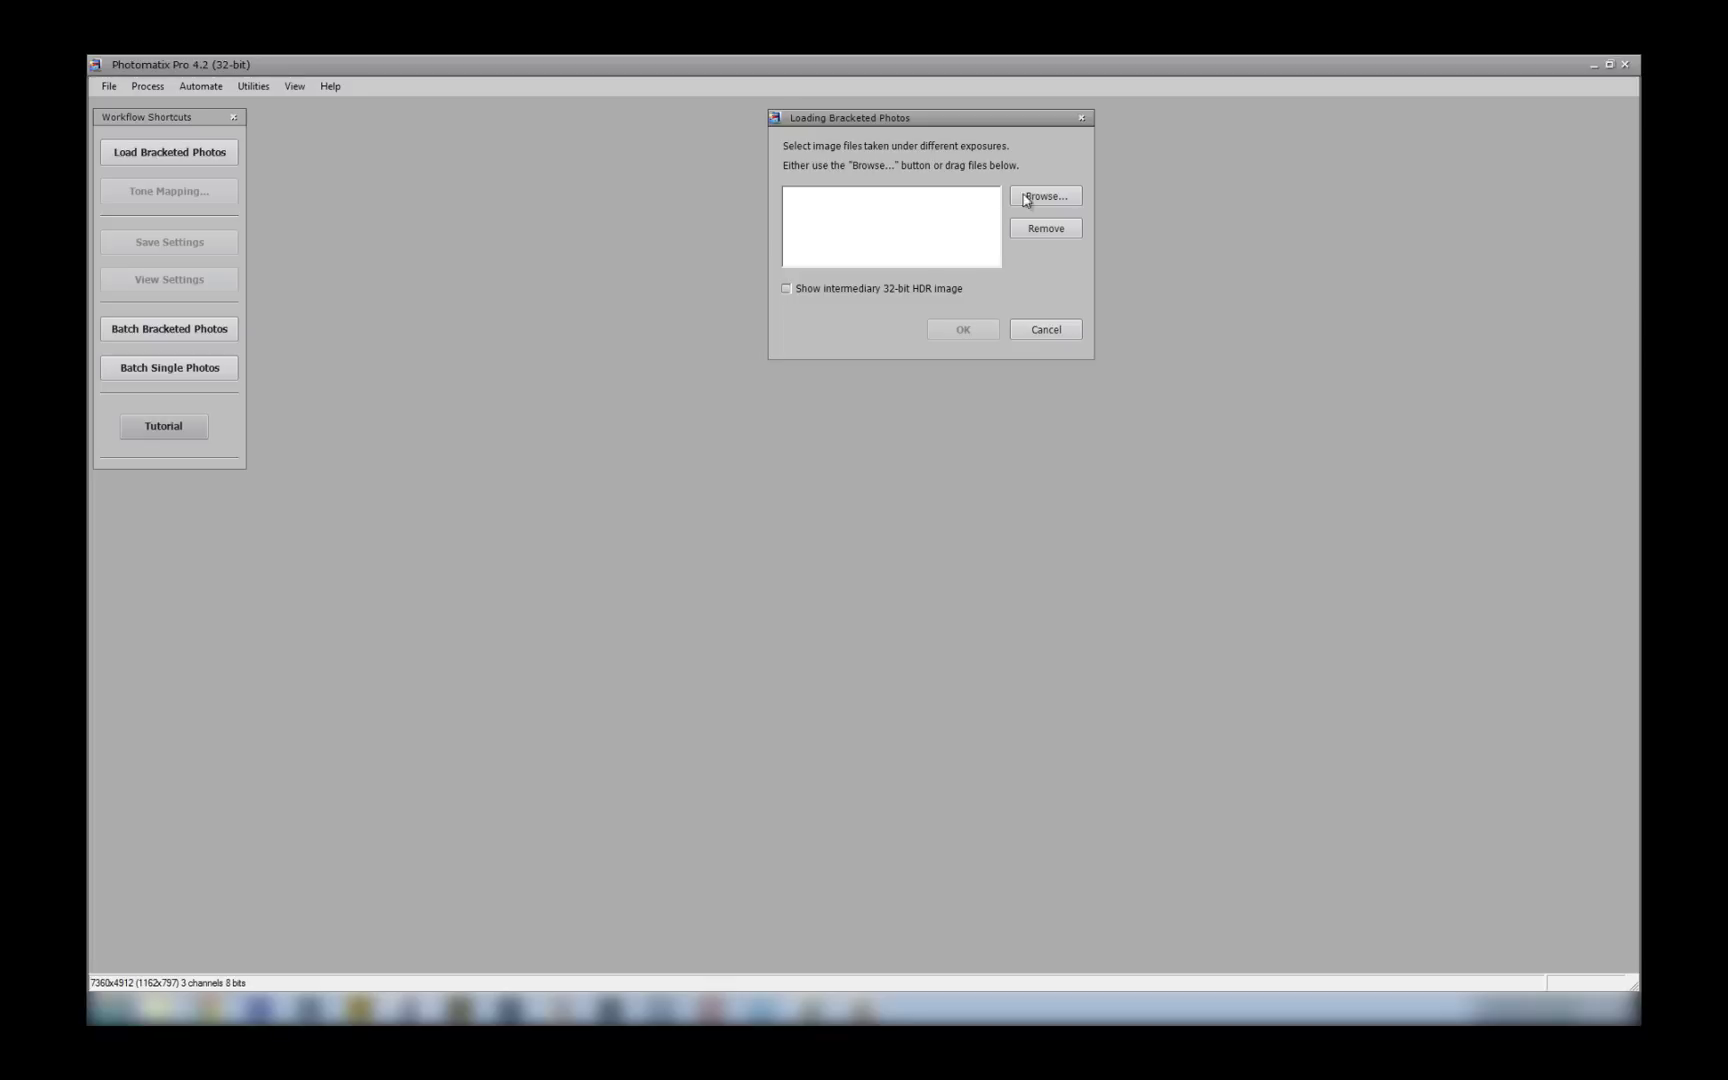
- Select the five bracketed photos with alignment and cropping on, and choose Selective Deghosting
{"action": "left_click", "coordinate": [1040, 198]}
{"action": "left_click", "coordinate": [217, 174]}
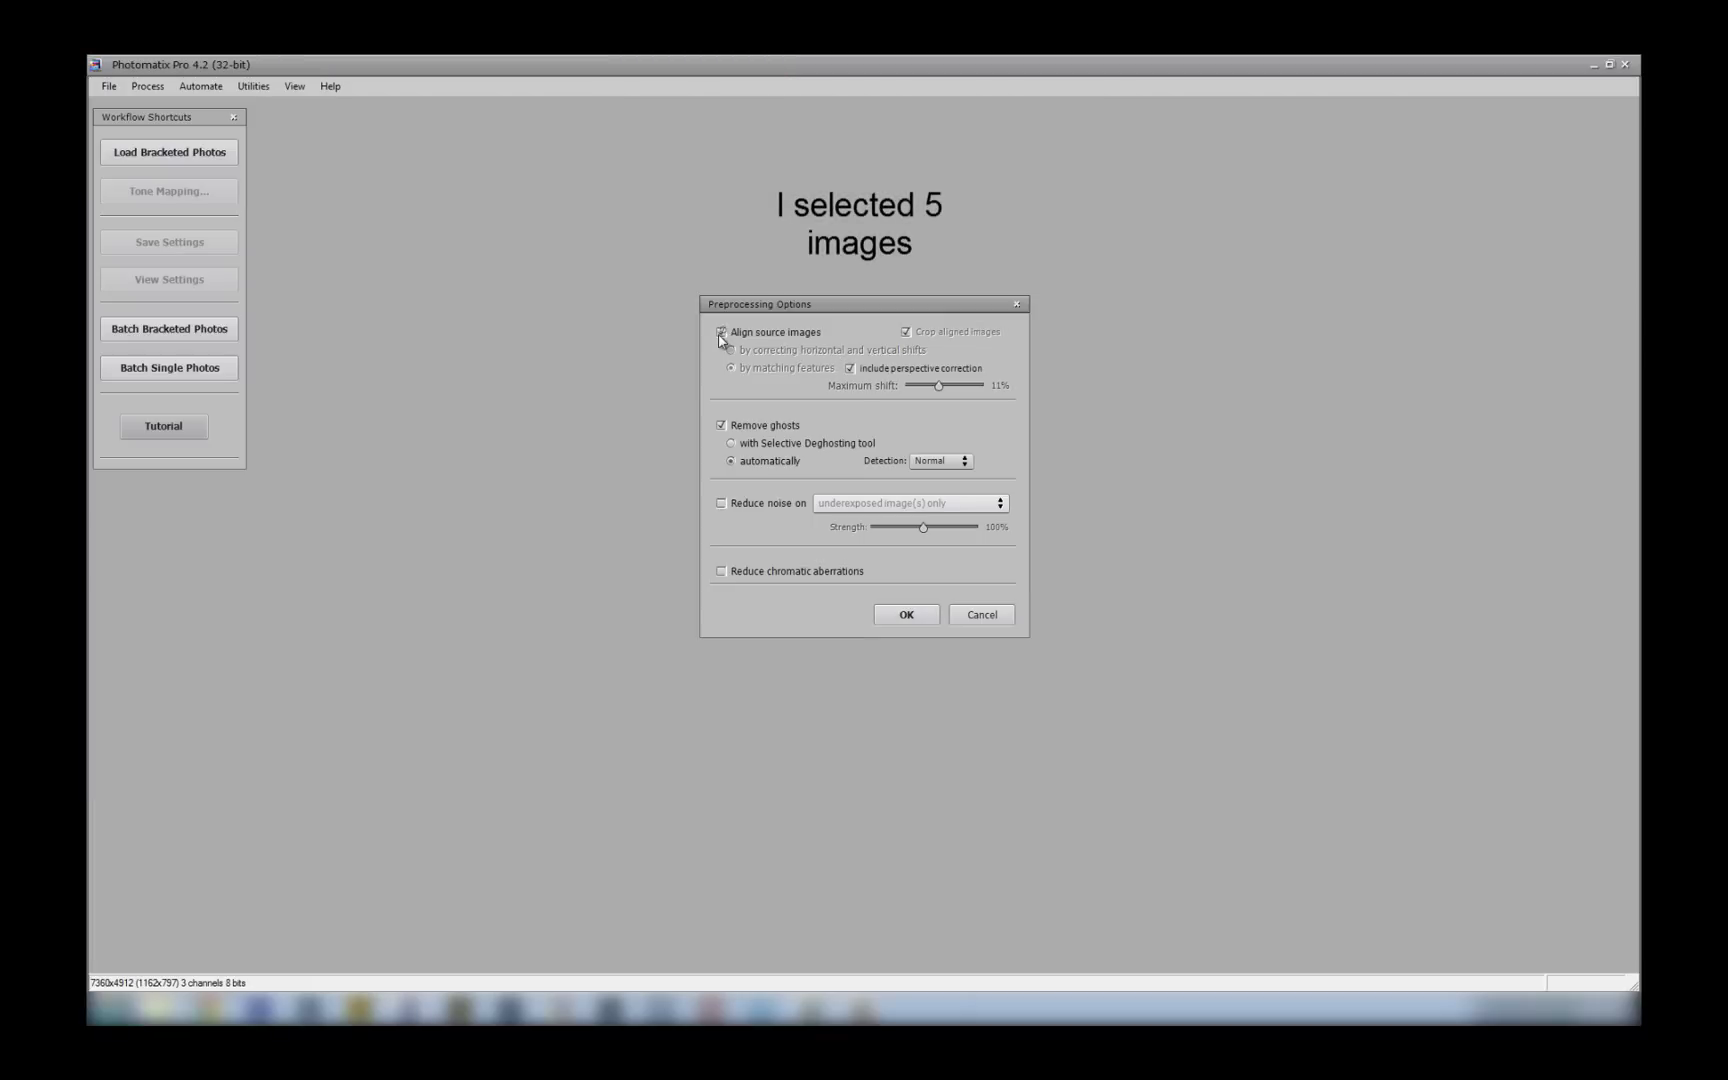
{"action": "left_click", "coordinate": [722, 333]}
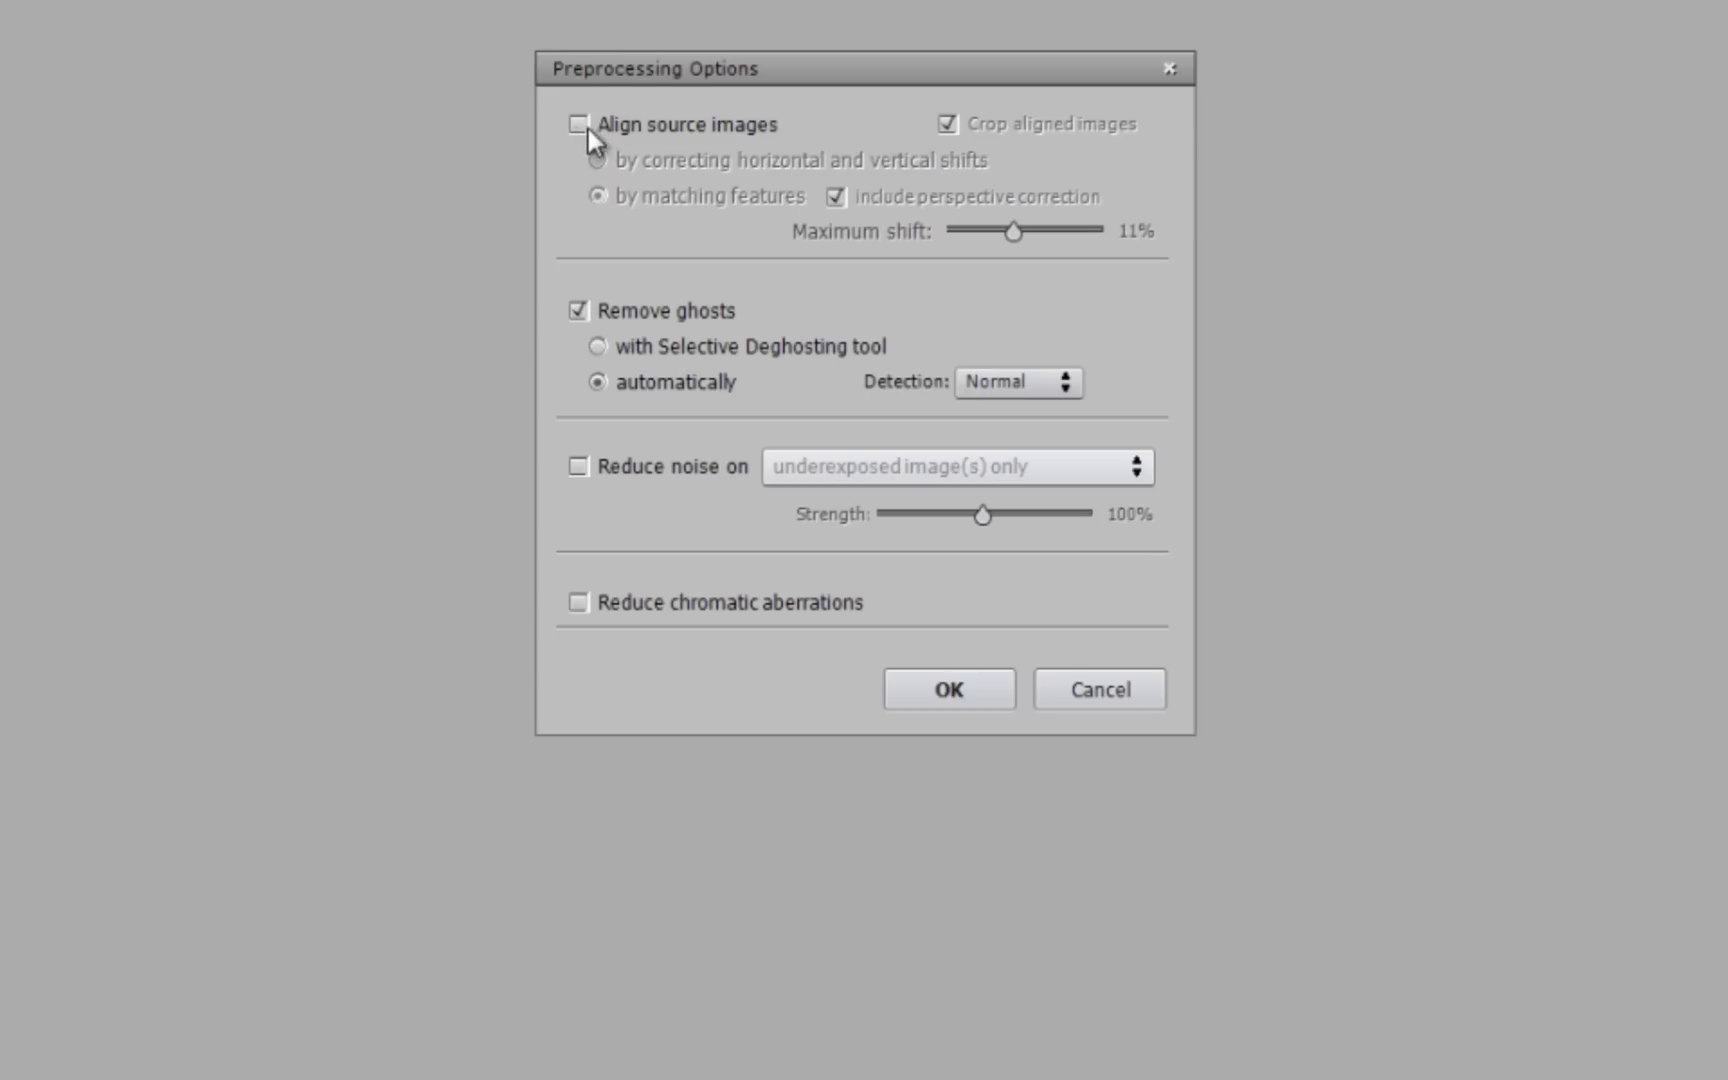
{"action": "left_click", "coordinate": [580, 124]}
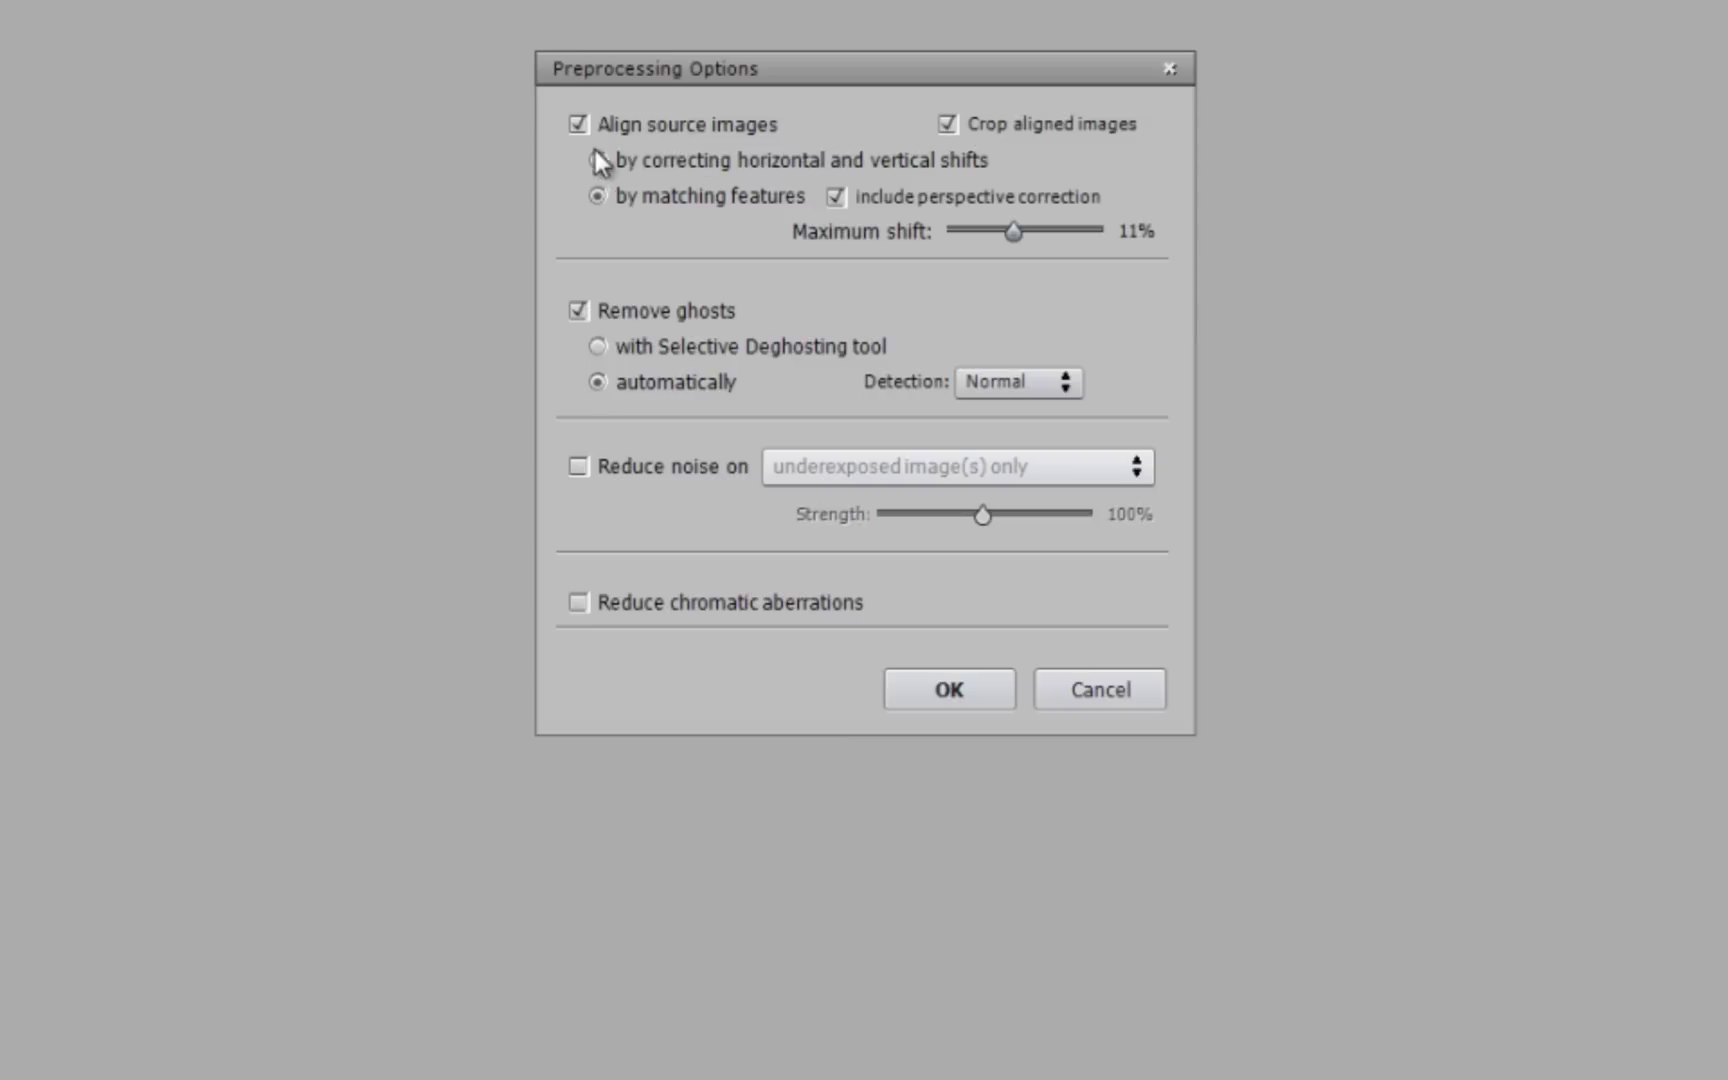
{"action": "left_click", "coordinate": [948, 126]}
{"action": "left_click", "coordinate": [597, 346]}
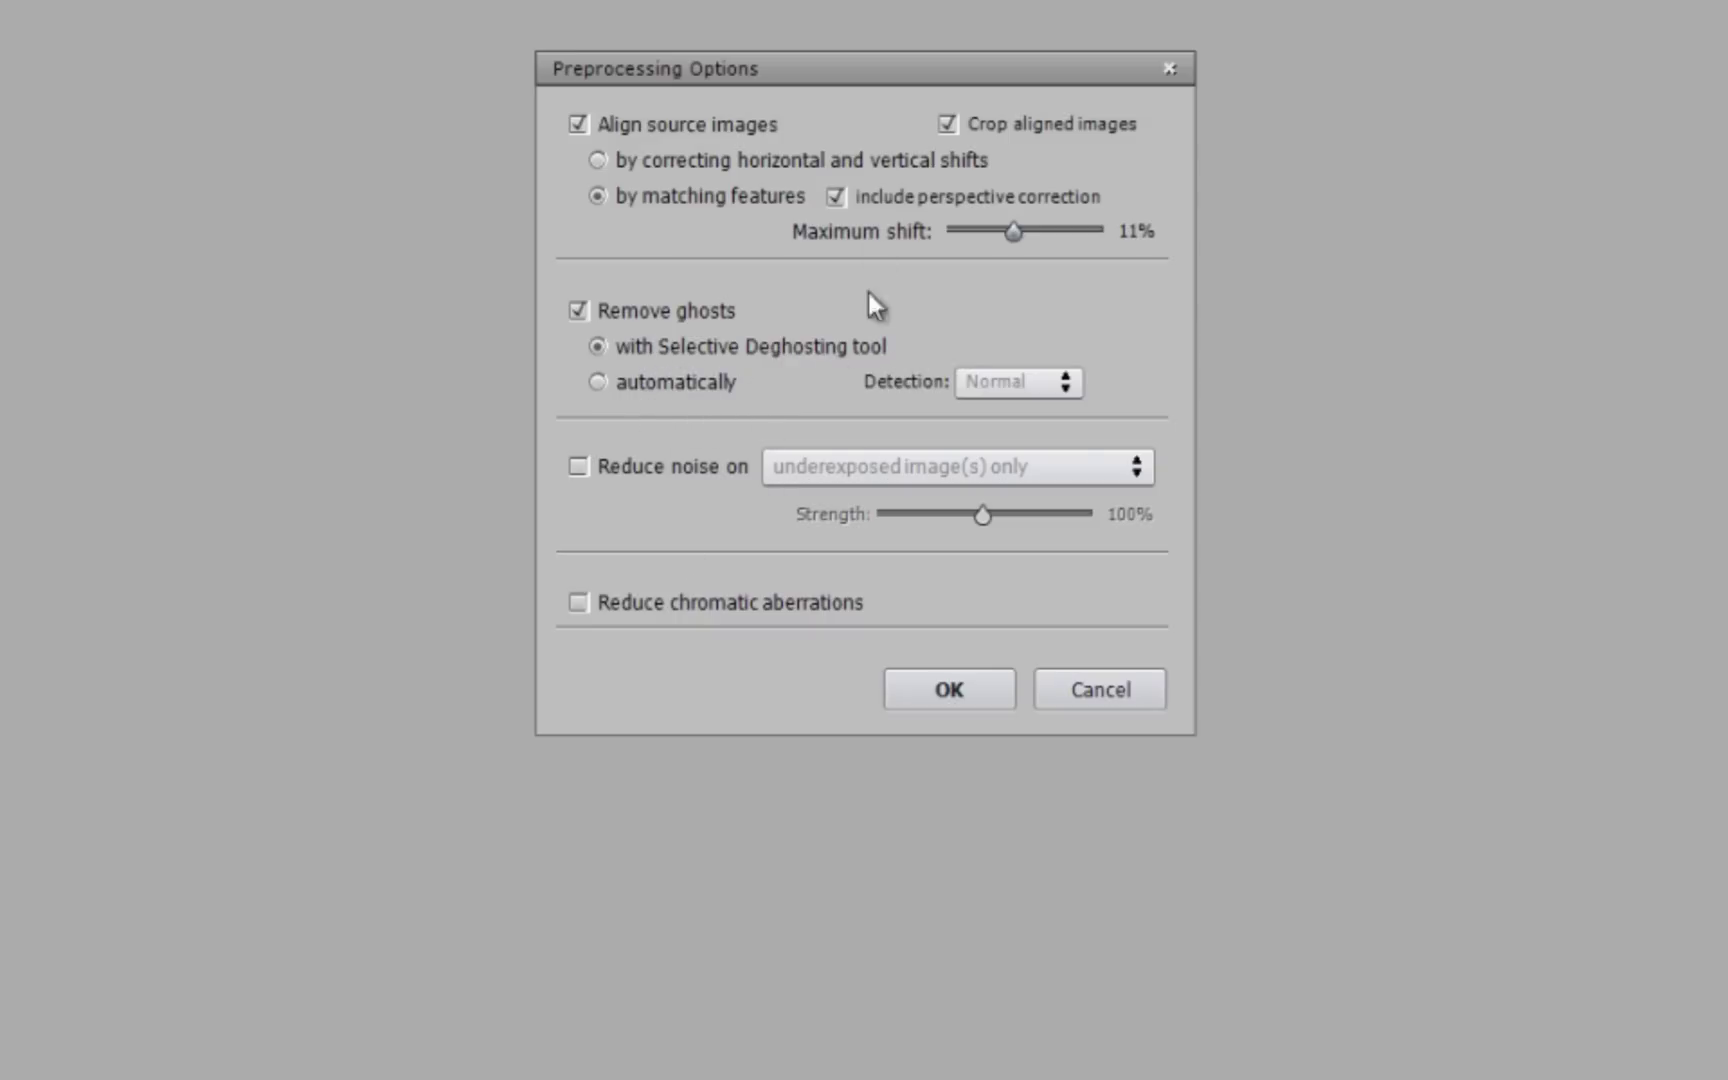
- Reduce noise on all source images at 100%, also reduce chromatic aberrations, then merge
{"action": "left_click", "coordinate": [577, 467]}
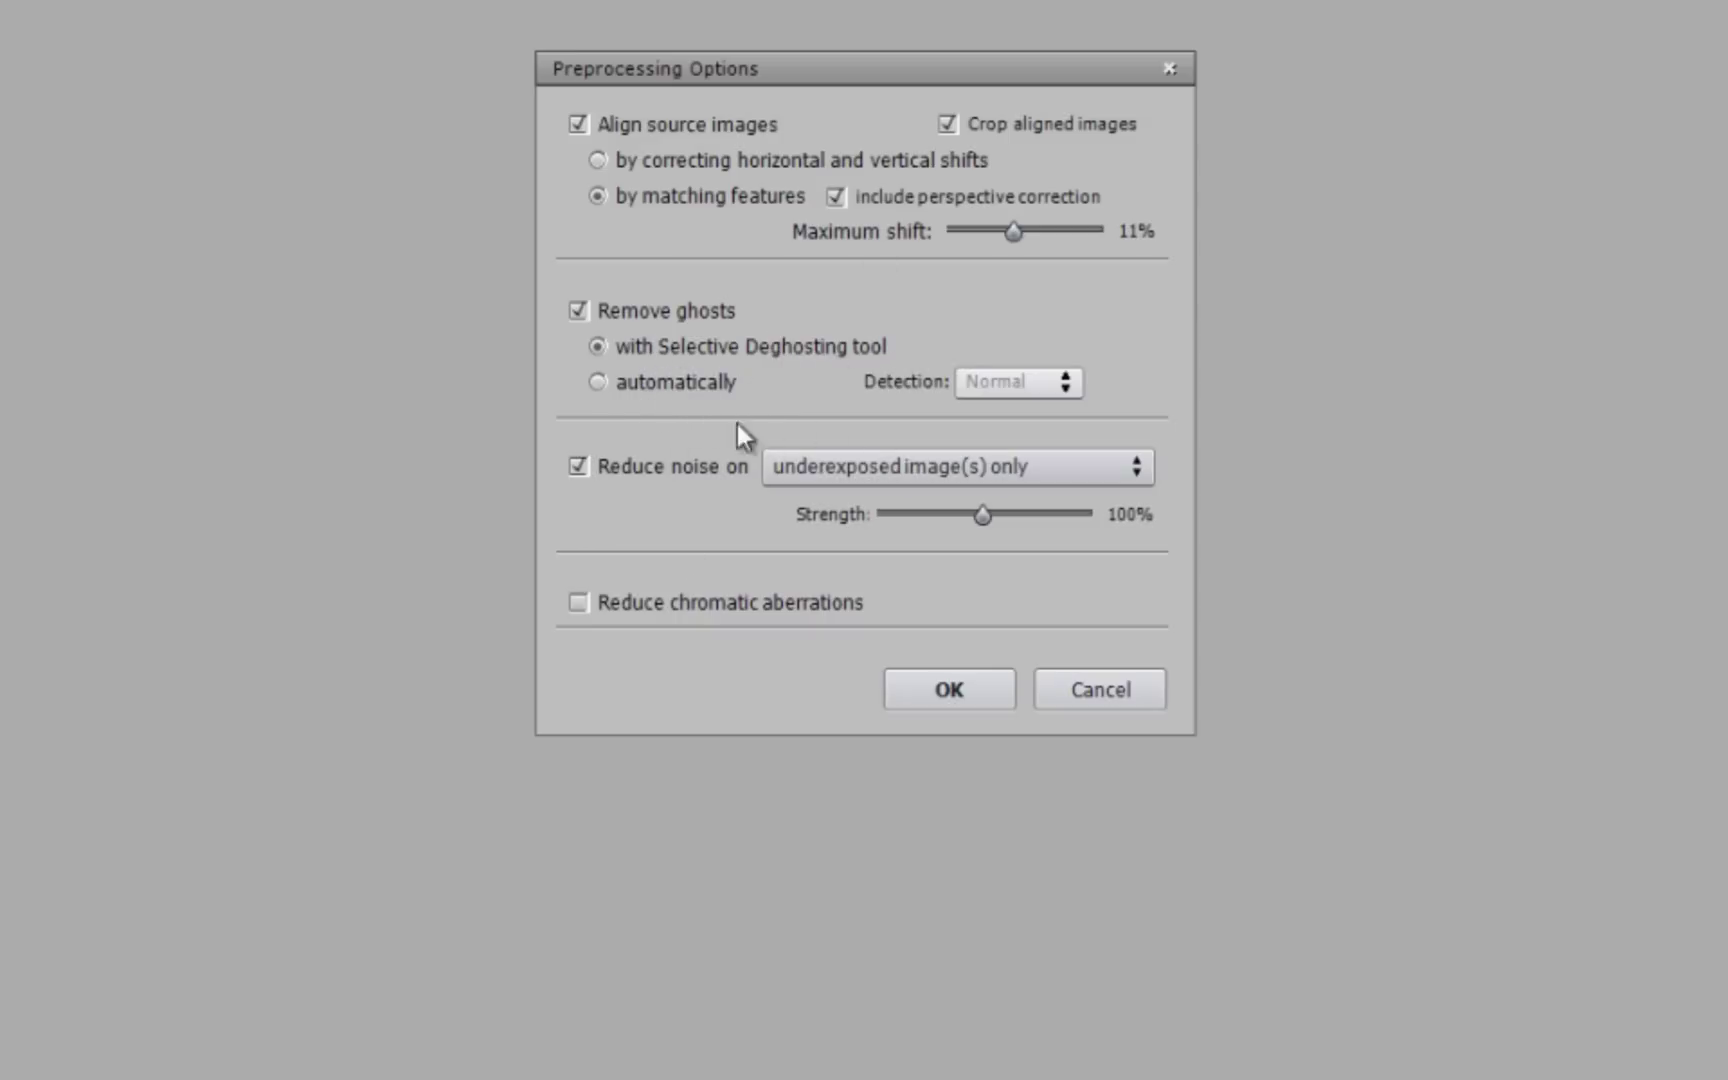
{"action": "left_click", "coordinate": [905, 468]}
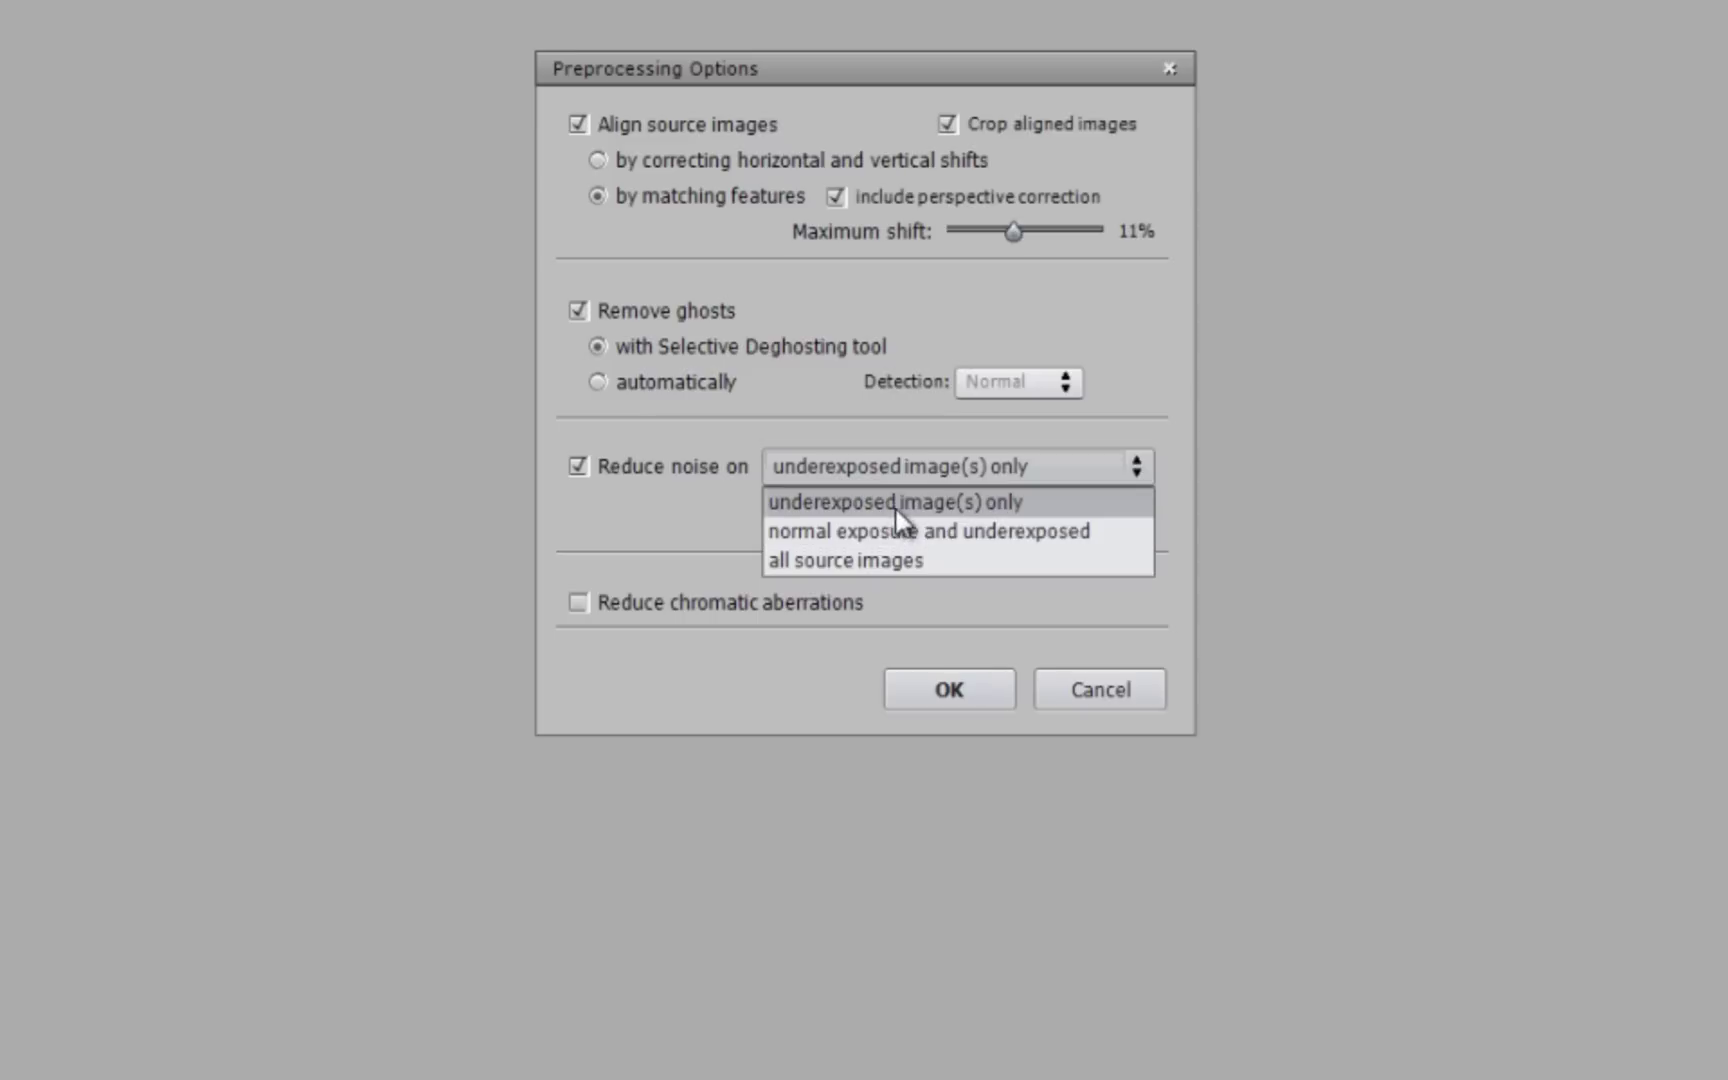
{"action": "left_click", "coordinate": [890, 560]}
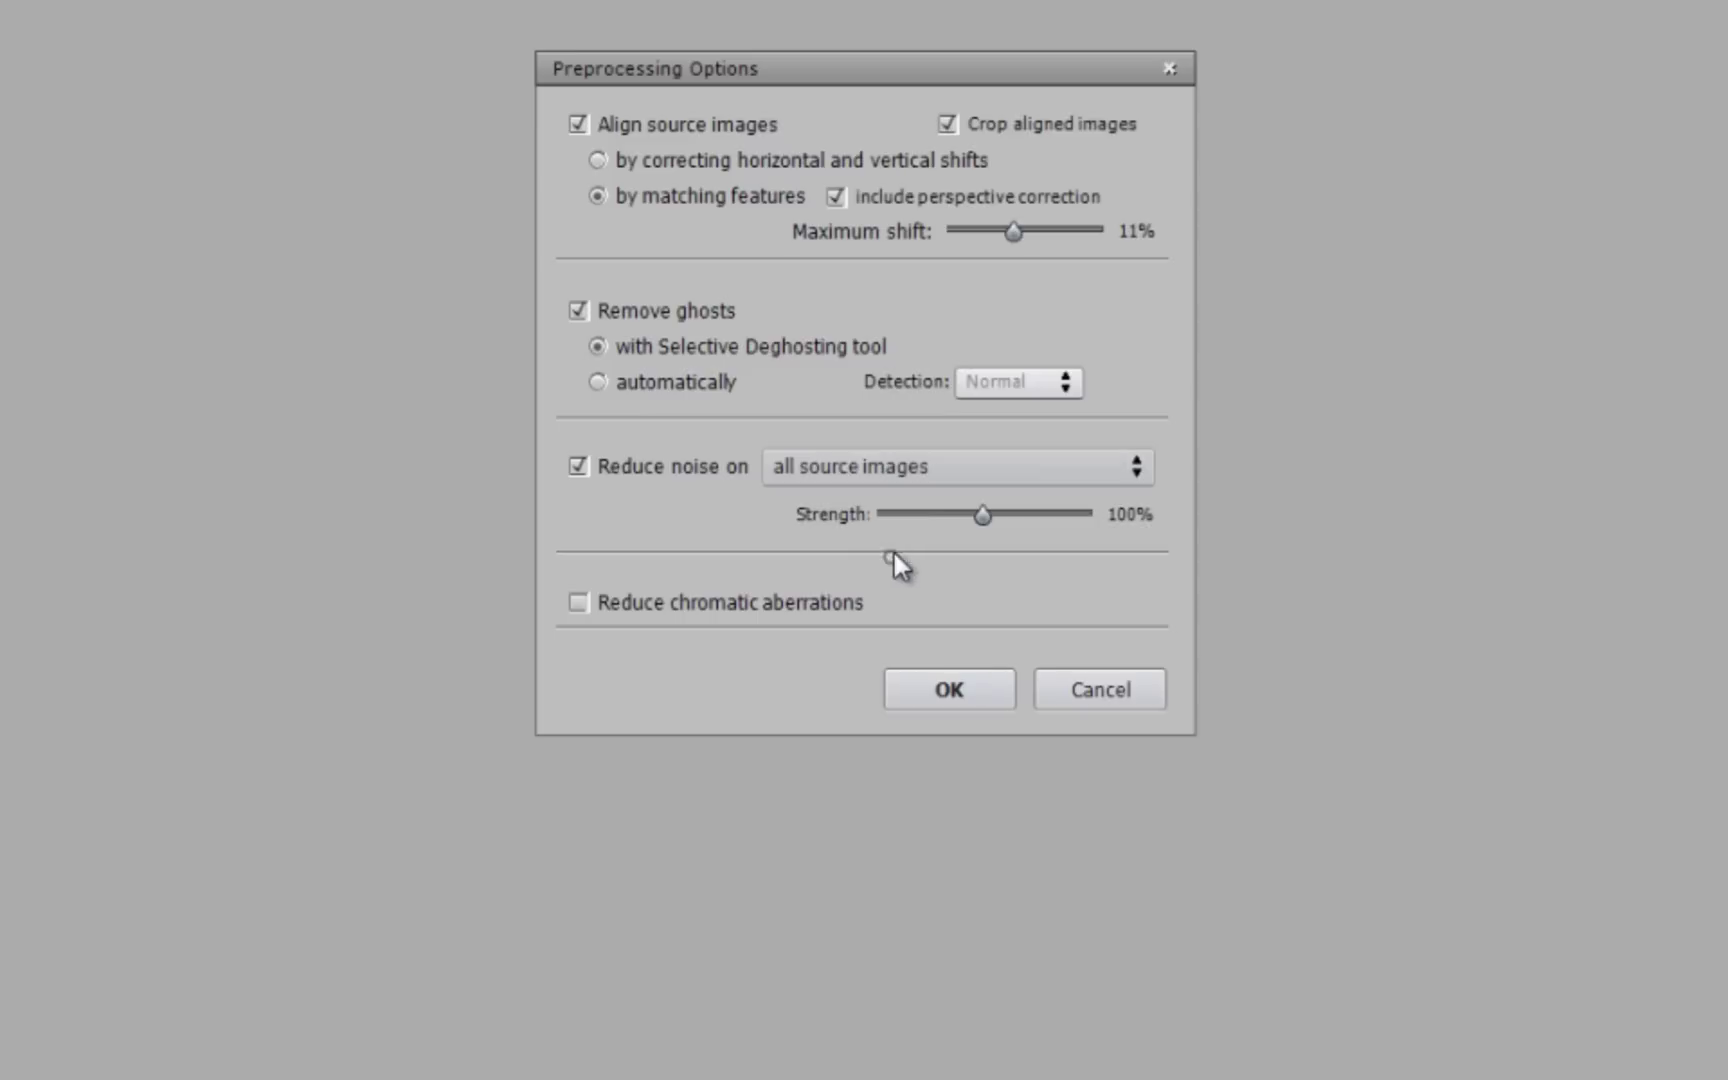
{"action": "left_click_drag", "start_coordinate": [986, 516], "coordinate": [992, 515]}
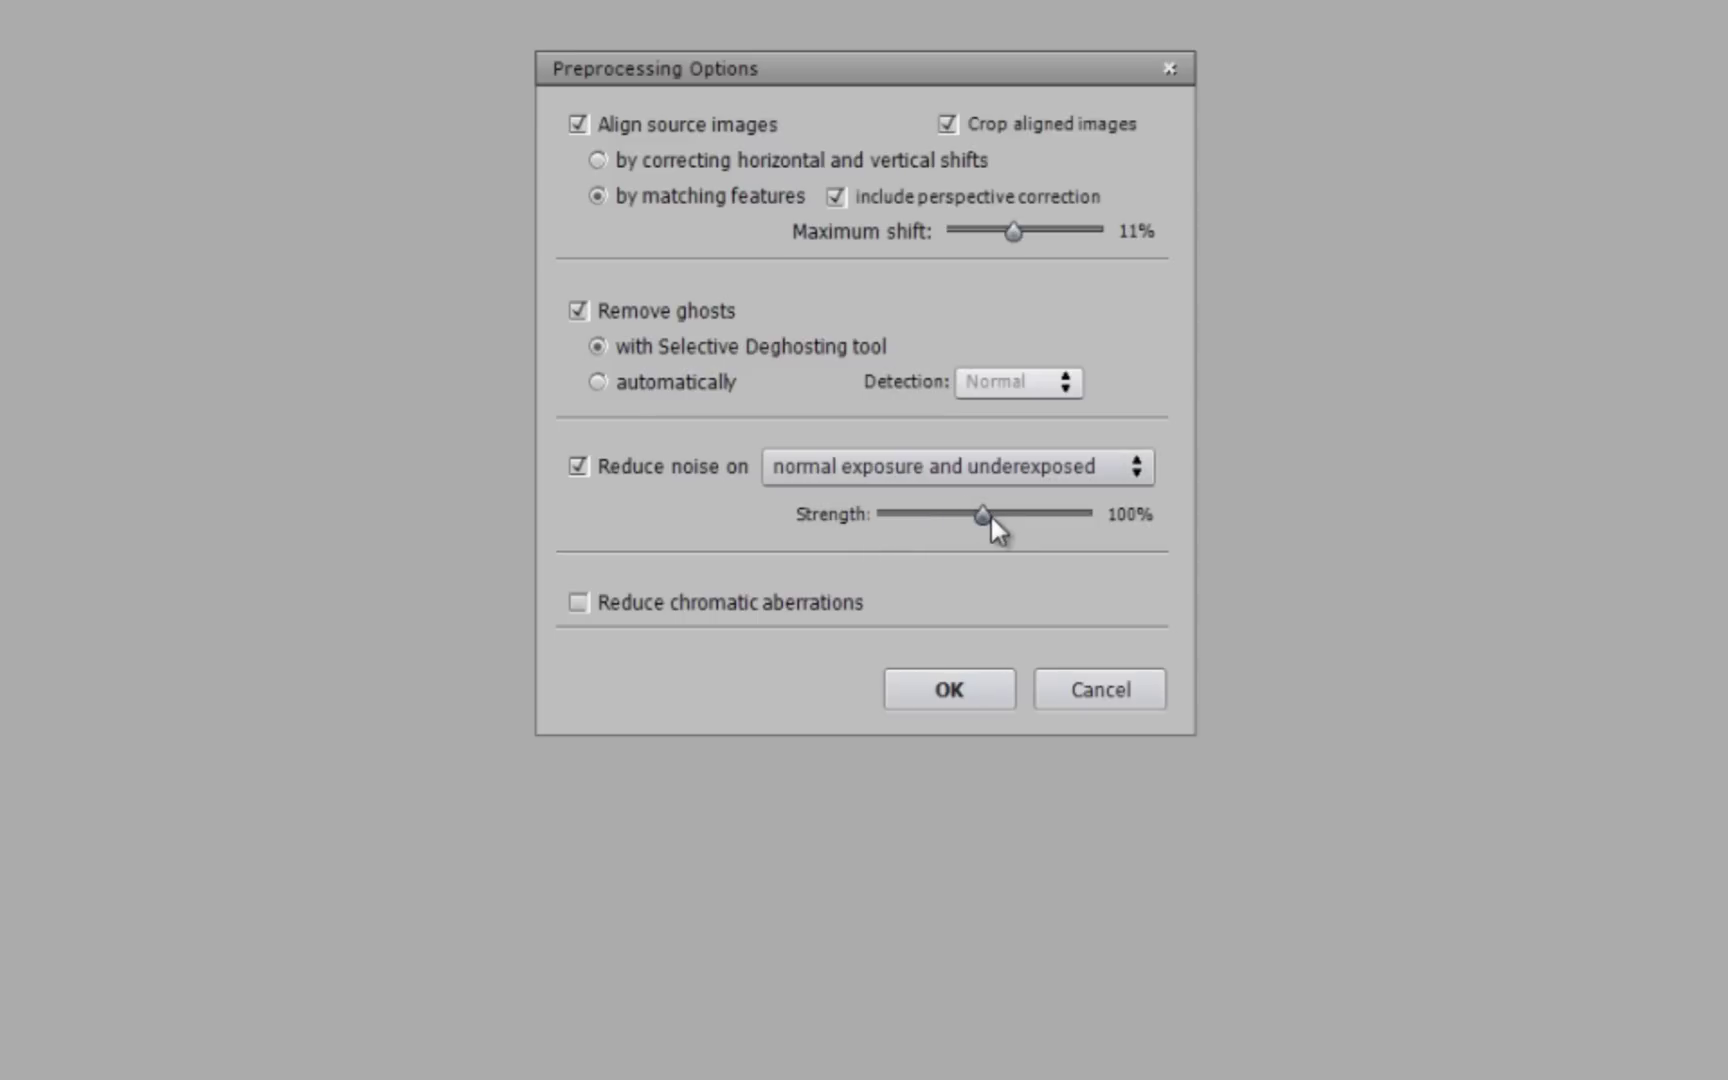
{"action": "left_click", "coordinate": [580, 604]}
{"action": "key", "text": "Return"}
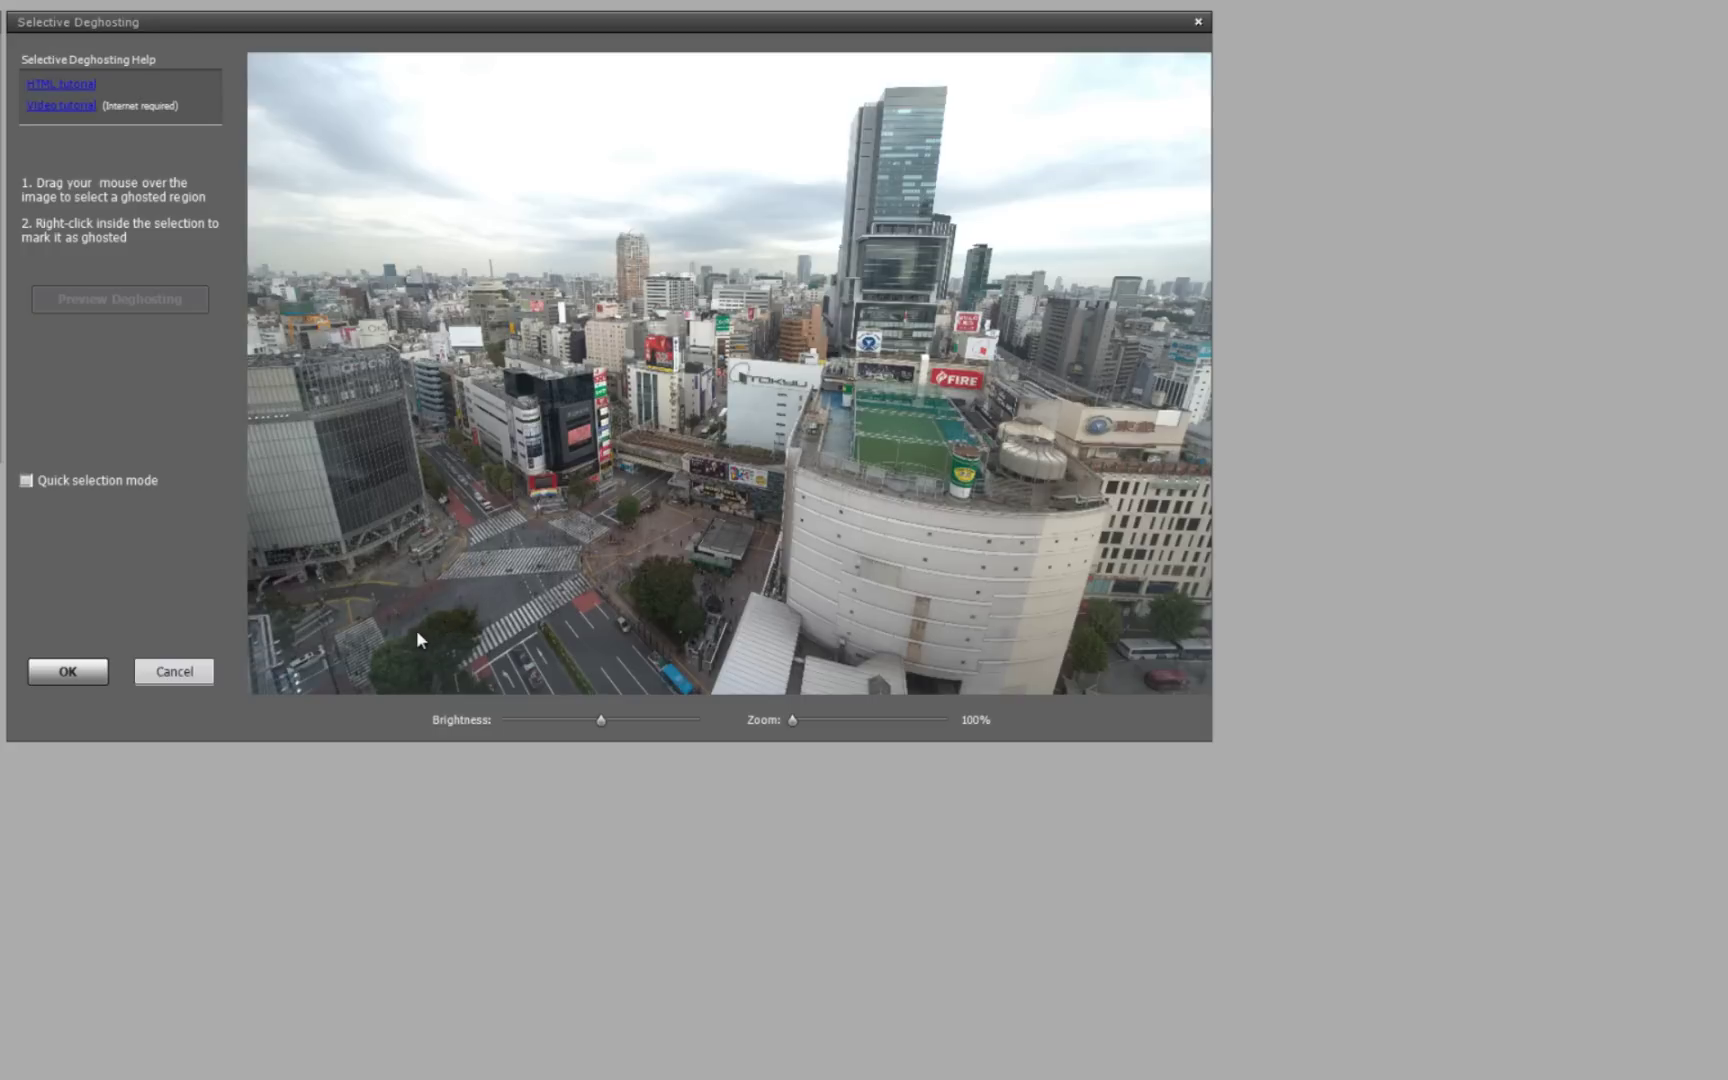
- Draw a selection outline around the street crossing, tree and crowds
{"action": "mouse_move", "coordinate": [440, 617]}
{"action": "left_mouse_down"}
{"action": "mouse_move", "coordinate": [469, 653]}
{"action": "mouse_move", "coordinate": [498, 690]}
{"action": "left_mouse_up"}
{"action": "mouse_move", "coordinate": [667, 694]}
{"action": "left_mouse_down"}
{"action": "mouse_move", "coordinate": [701, 680]}
{"action": "mouse_move", "coordinate": [680, 658]}
{"action": "mouse_move", "coordinate": [717, 655]}
{"action": "mouse_move", "coordinate": [756, 600]}
{"action": "mouse_move", "coordinate": [781, 534]}
{"action": "mouse_move", "coordinate": [680, 490]}
{"action": "left_mouse_up"}
{"action": "mouse_move", "coordinate": [568, 498]}
{"action": "left_mouse_down"}
{"action": "mouse_move", "coordinate": [480, 484]}
{"action": "mouse_move", "coordinate": [431, 495]}
{"action": "left_mouse_up"}
{"action": "mouse_move", "coordinate": [279, 592]}
{"action": "left_mouse_down"}
{"action": "mouse_move", "coordinate": [249, 612]}
{"action": "mouse_move", "coordinate": [307, 693]}
{"action": "left_mouse_up"}
- Mark the outlined crossing as a ghosted area and use the 0 EV photo for it
{"action": "right_click", "coordinate": [524, 580]}
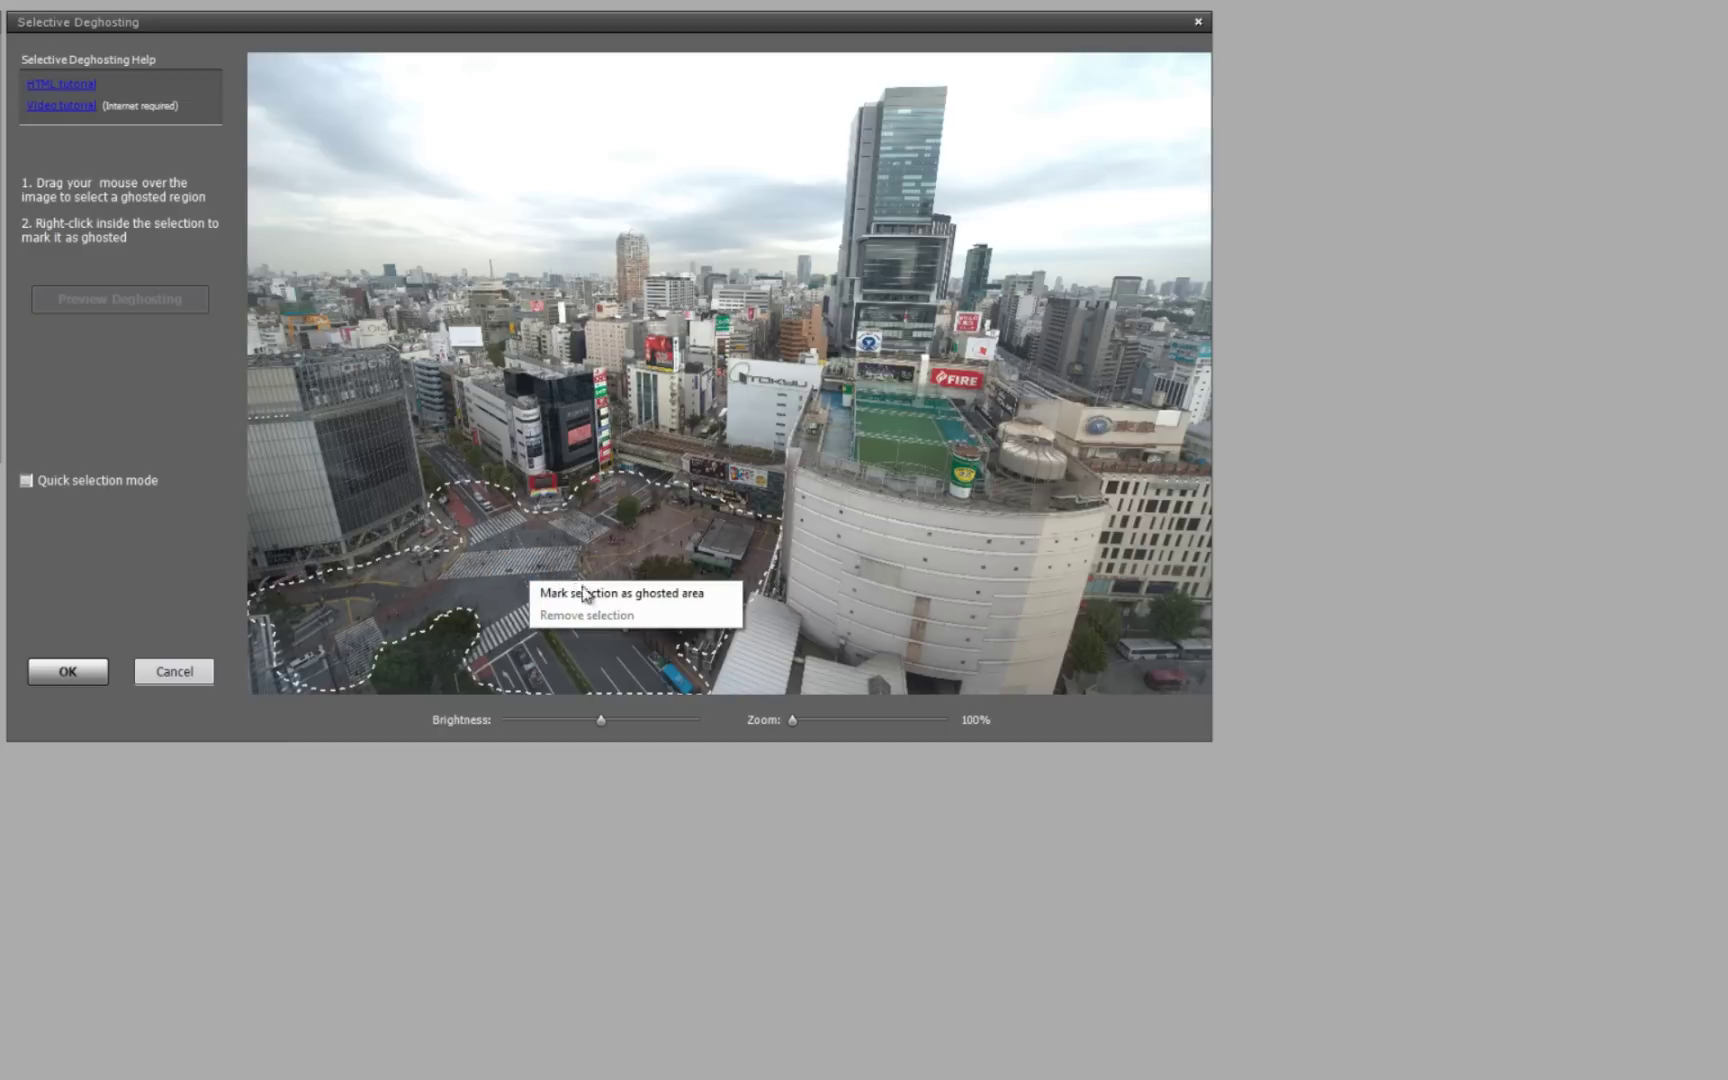
{"action": "left_click", "coordinate": [637, 597]}
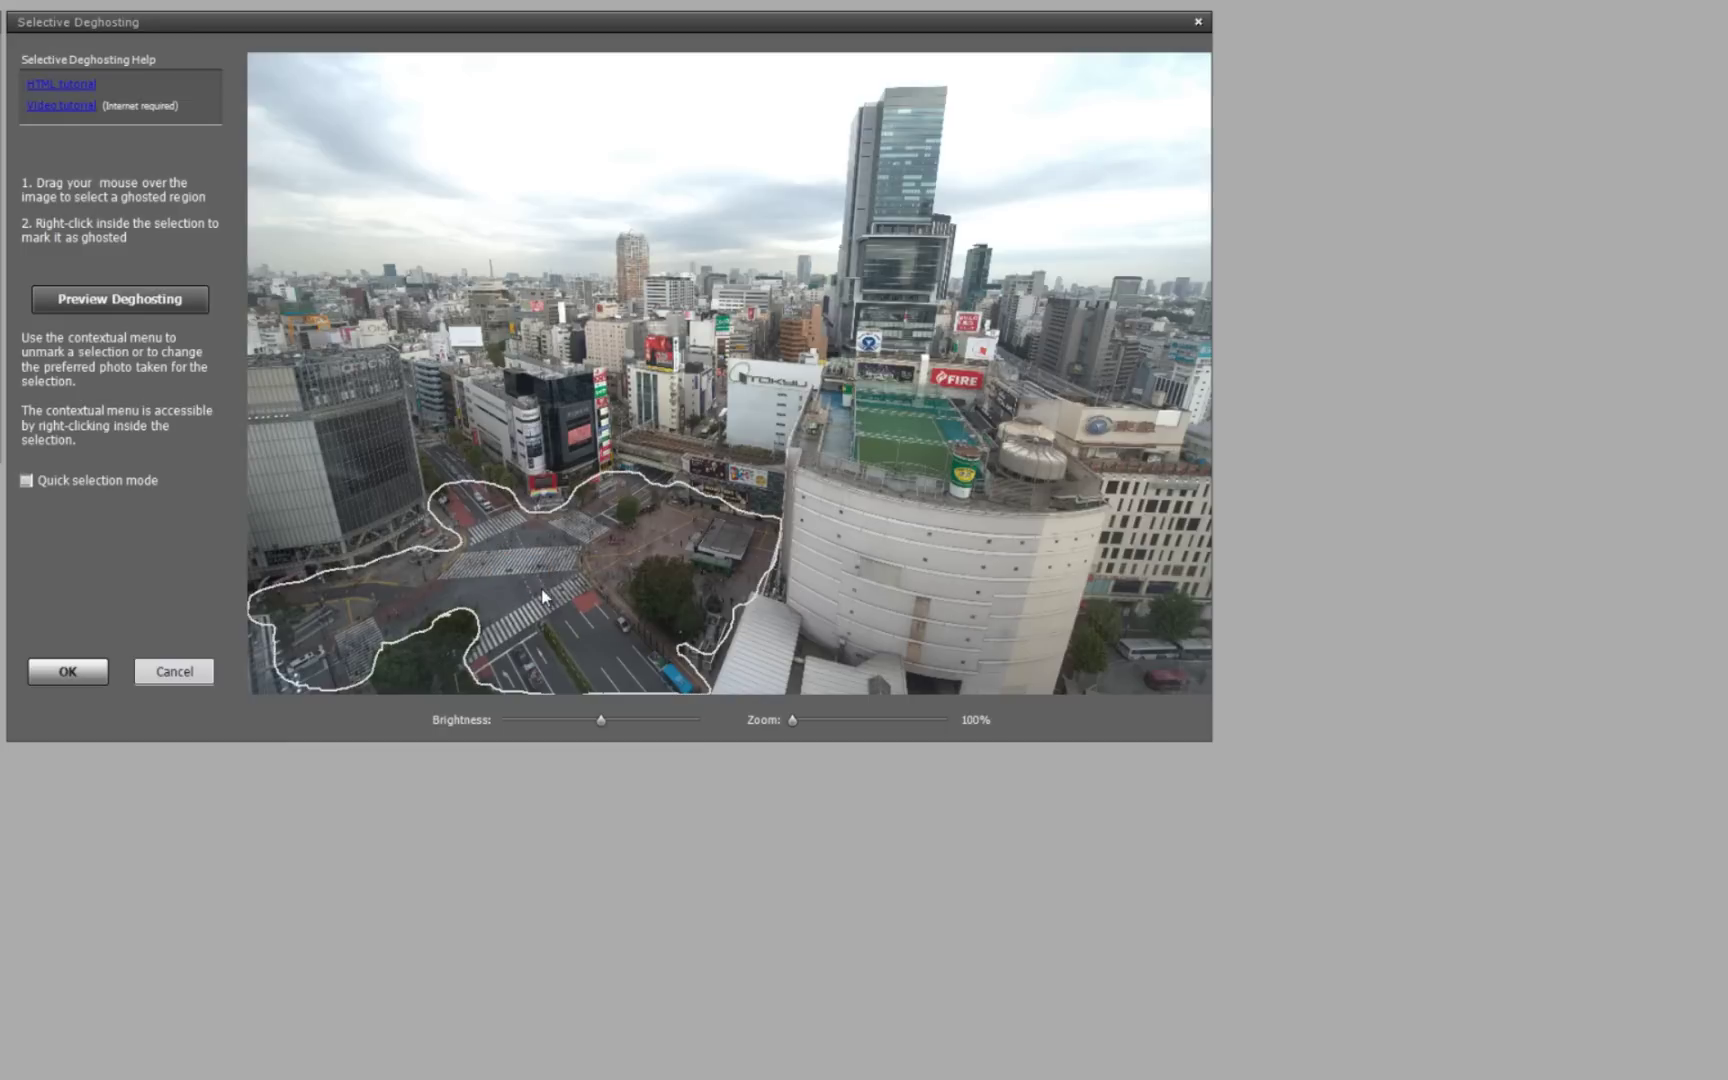
{"action": "right_click", "coordinate": [543, 597]}
{"action": "mouse_move", "coordinate": [728, 656]}
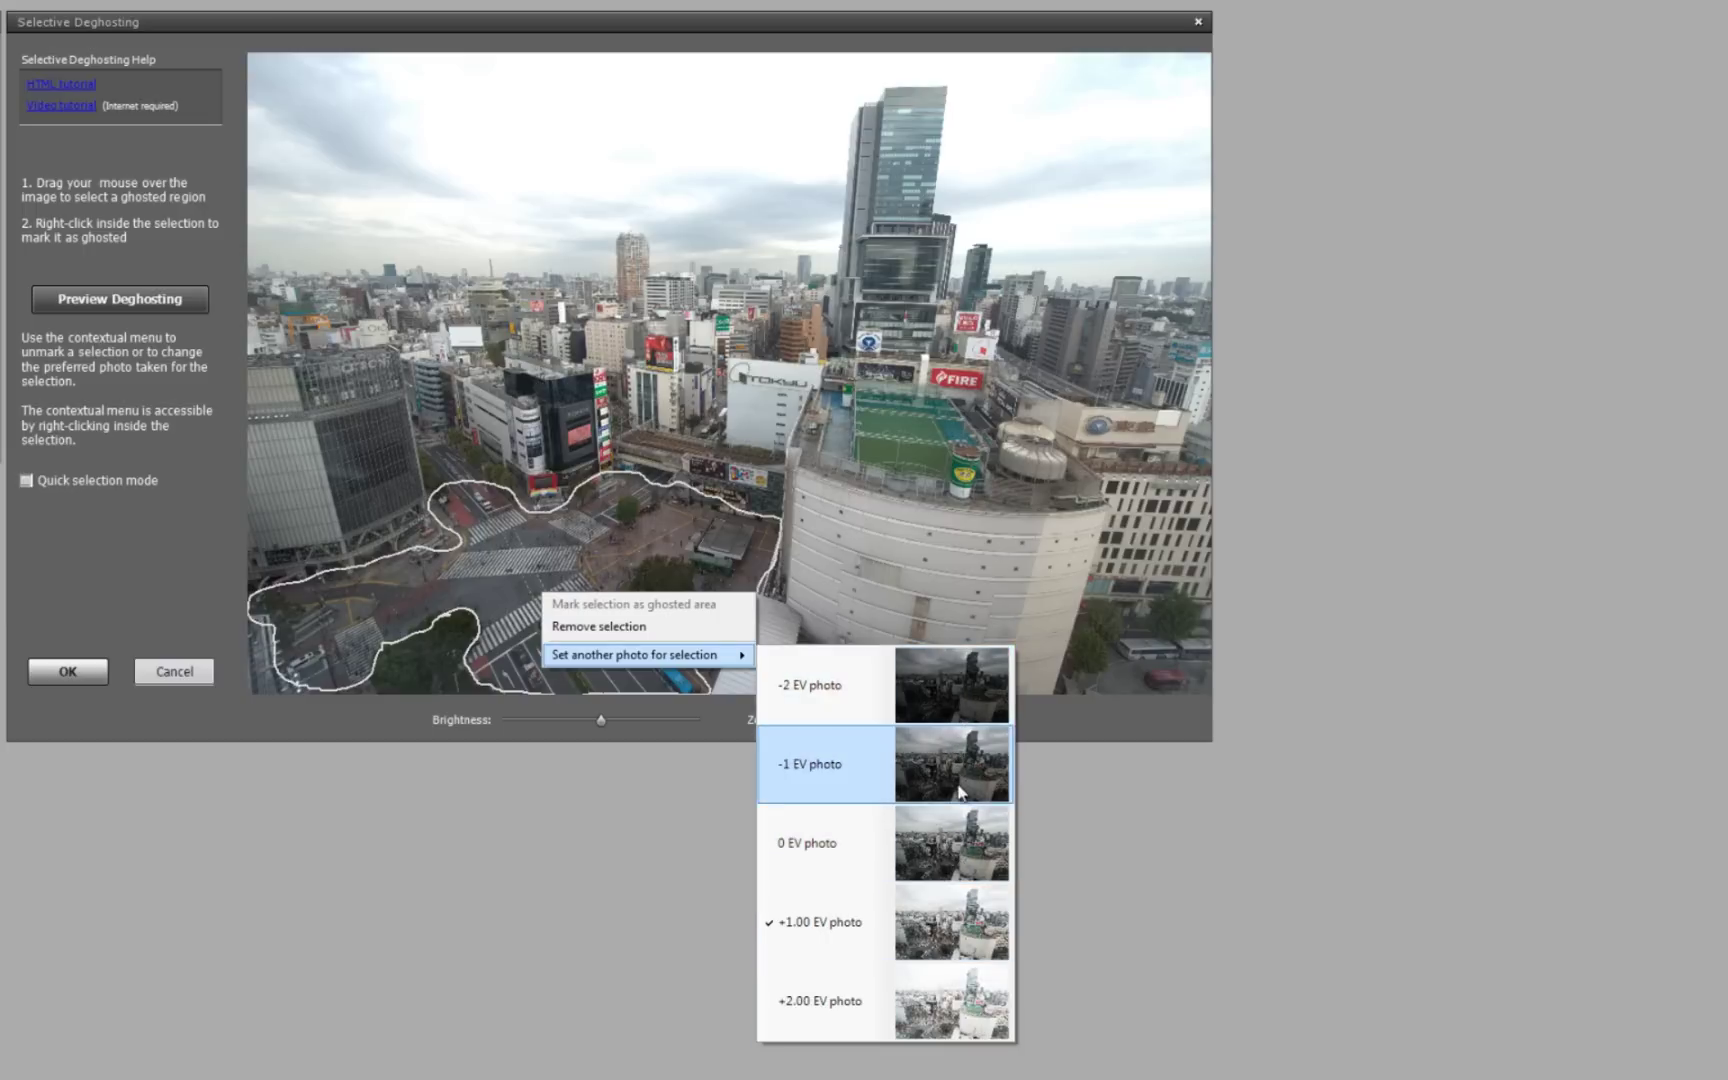
{"action": "left_click", "coordinate": [954, 857]}
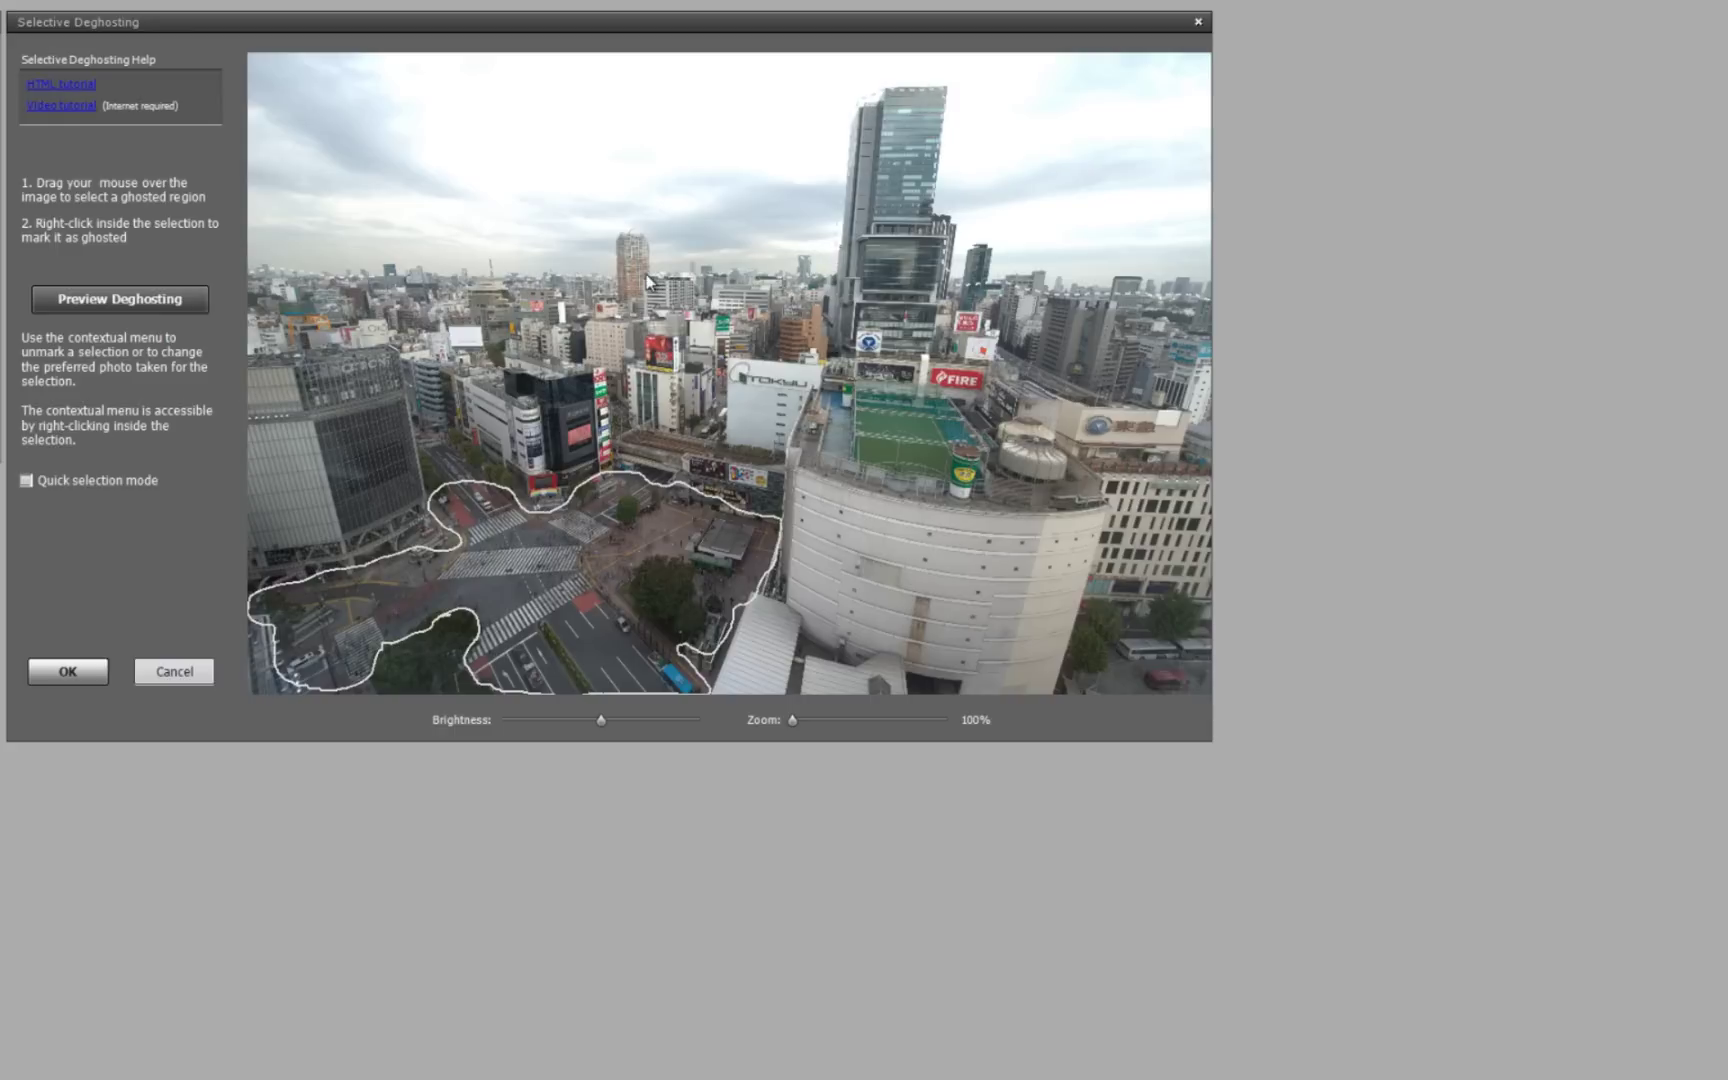
- Mark the sky selection as ghosted, use the -2 EV photo, and preview the deghosting
{"action": "right_click", "coordinate": [575, 233]}
{"action": "left_click", "coordinate": [571, 226]}
{"action": "right_click", "coordinate": [530, 176]}
{"action": "mouse_move", "coordinate": [690, 231]}
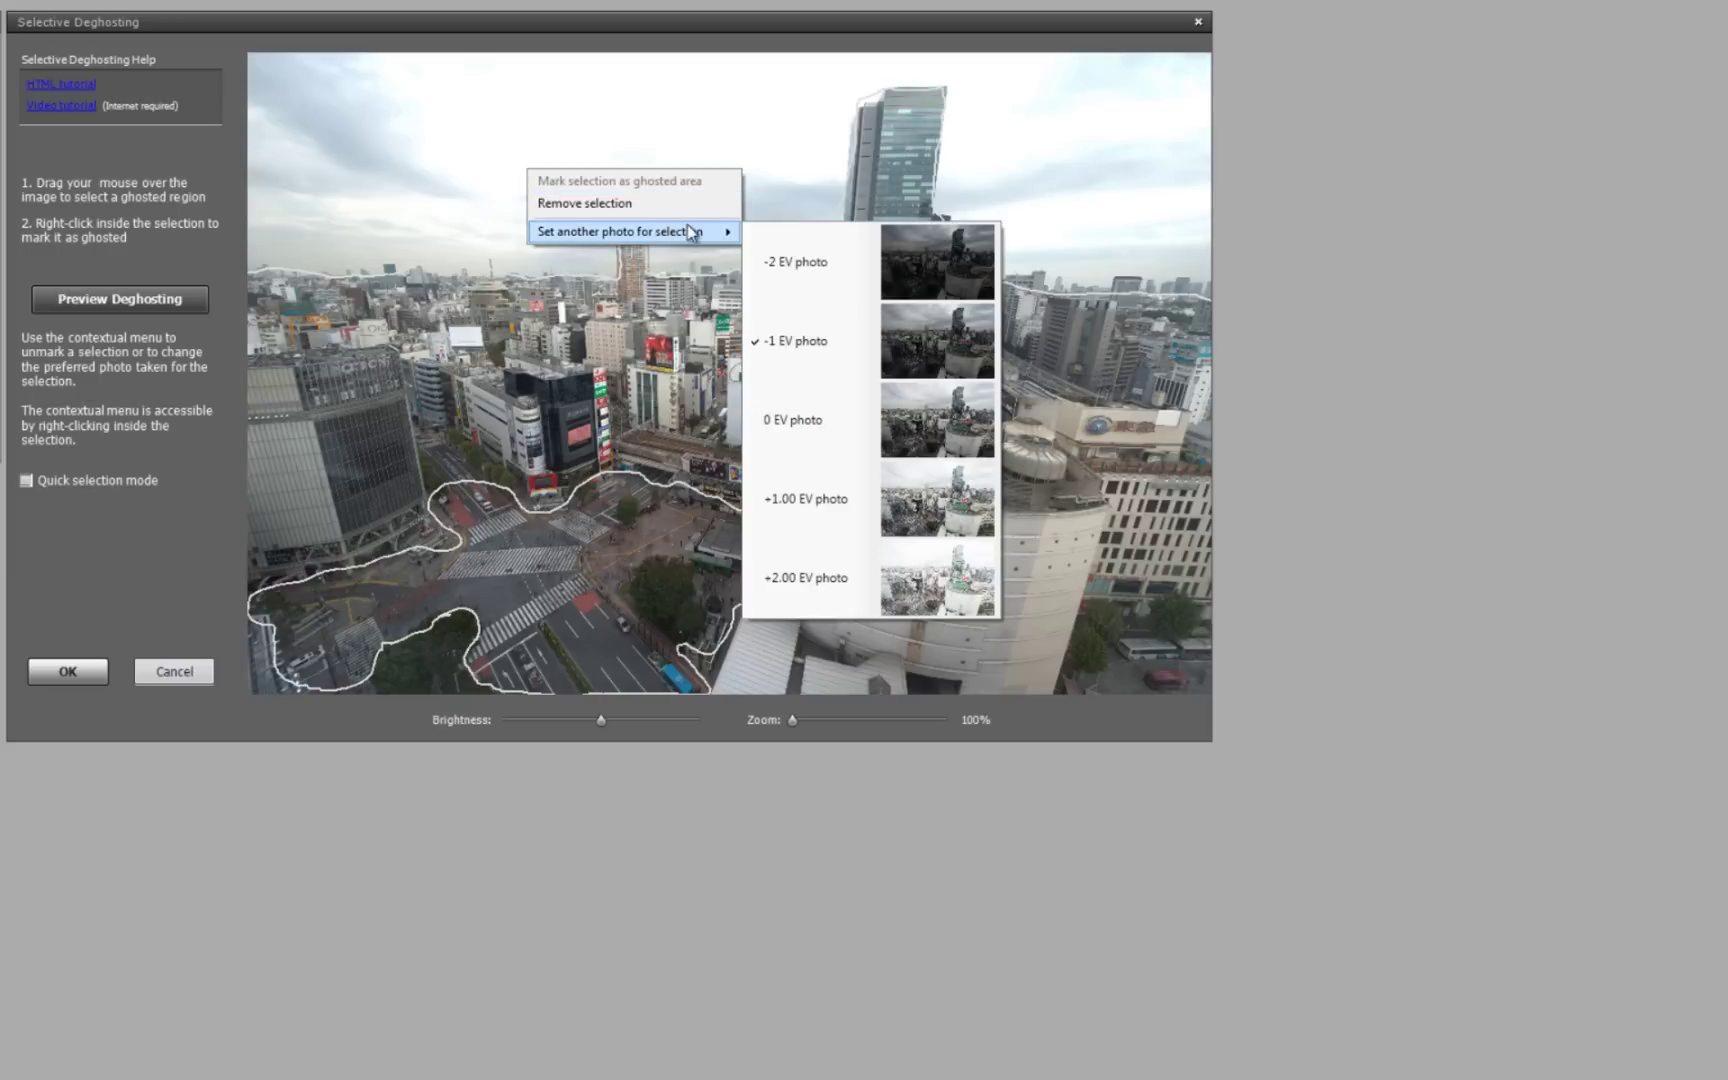
{"action": "left_click", "coordinate": [943, 265]}
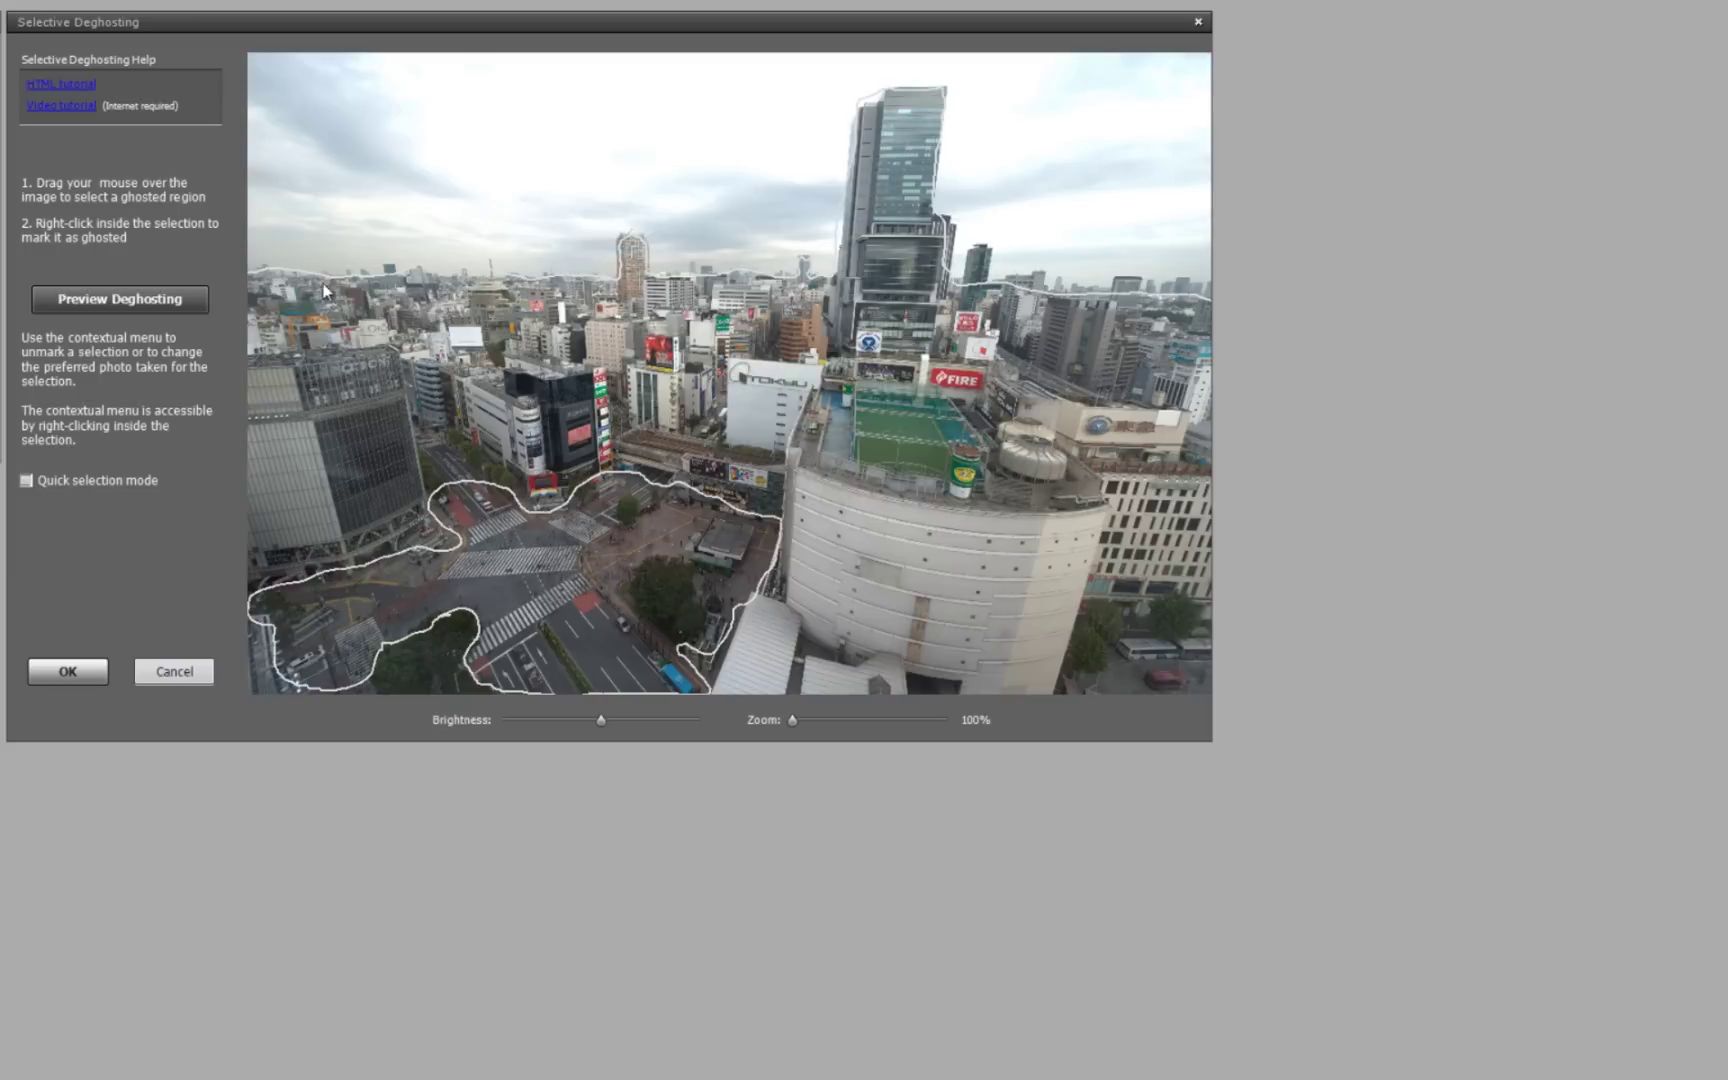
{"action": "left_click", "coordinate": [133, 305]}
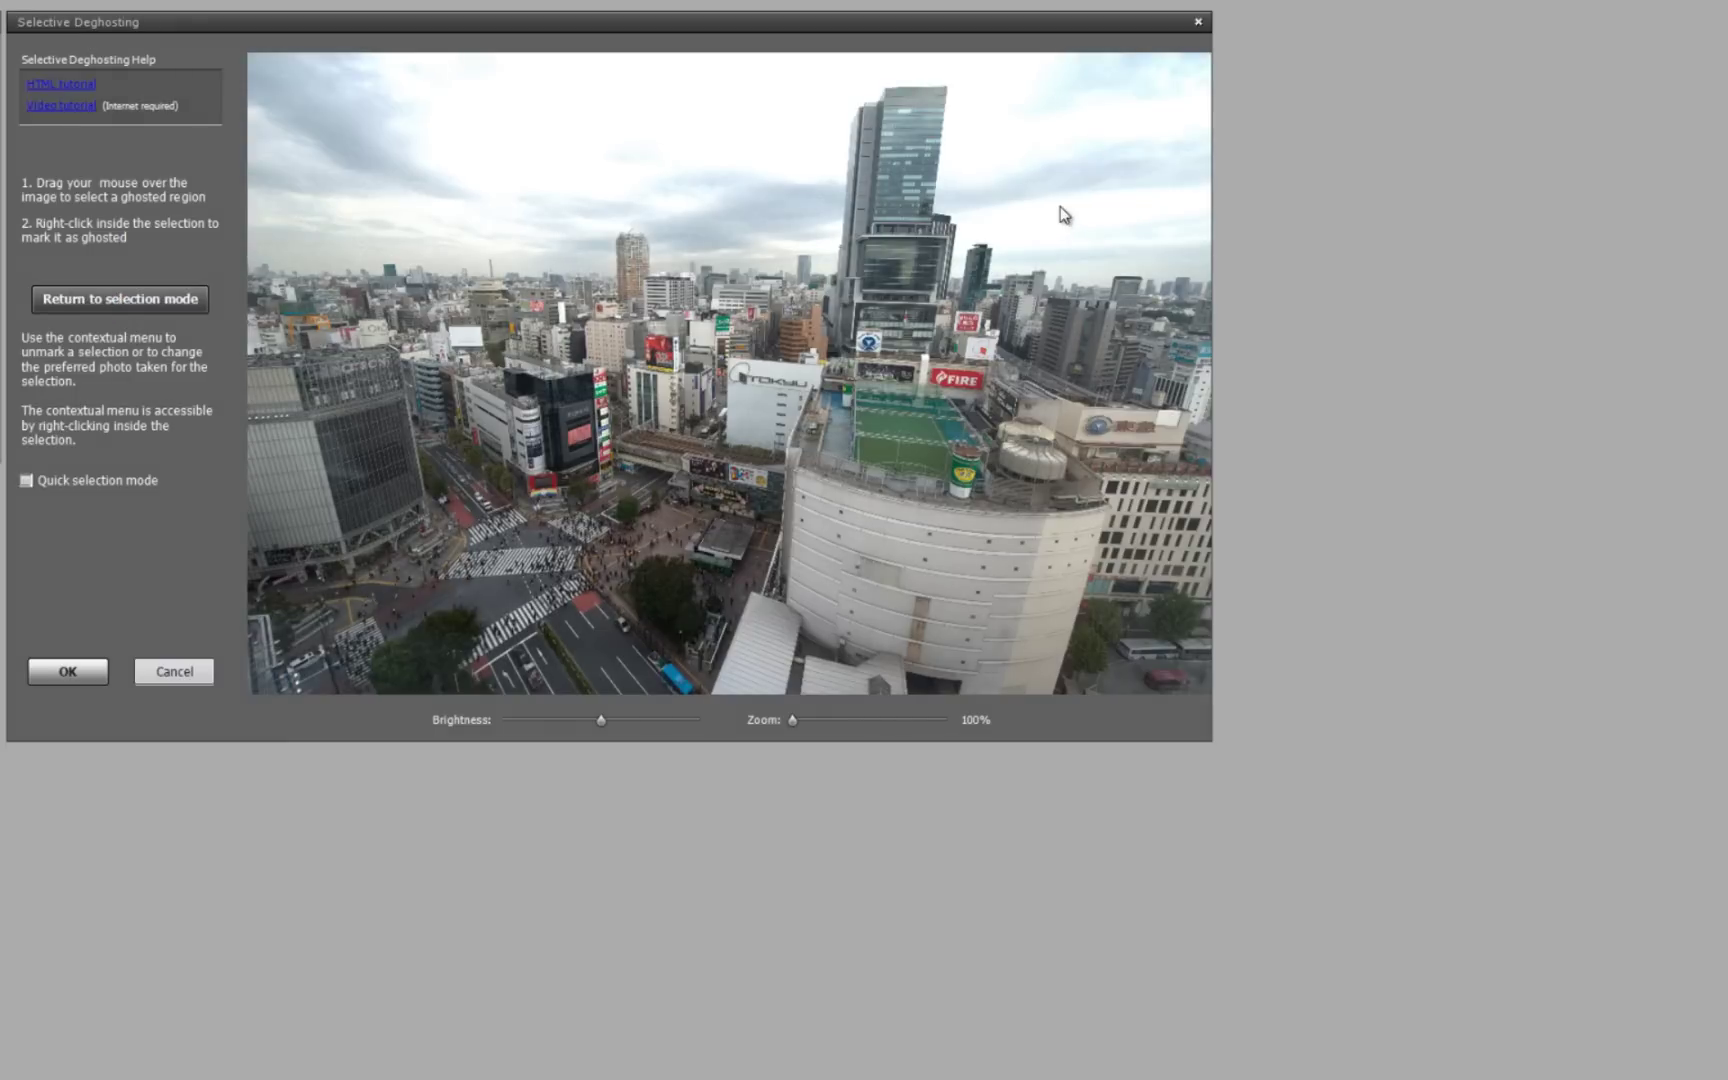
{"action": "left_click", "coordinate": [124, 308]}
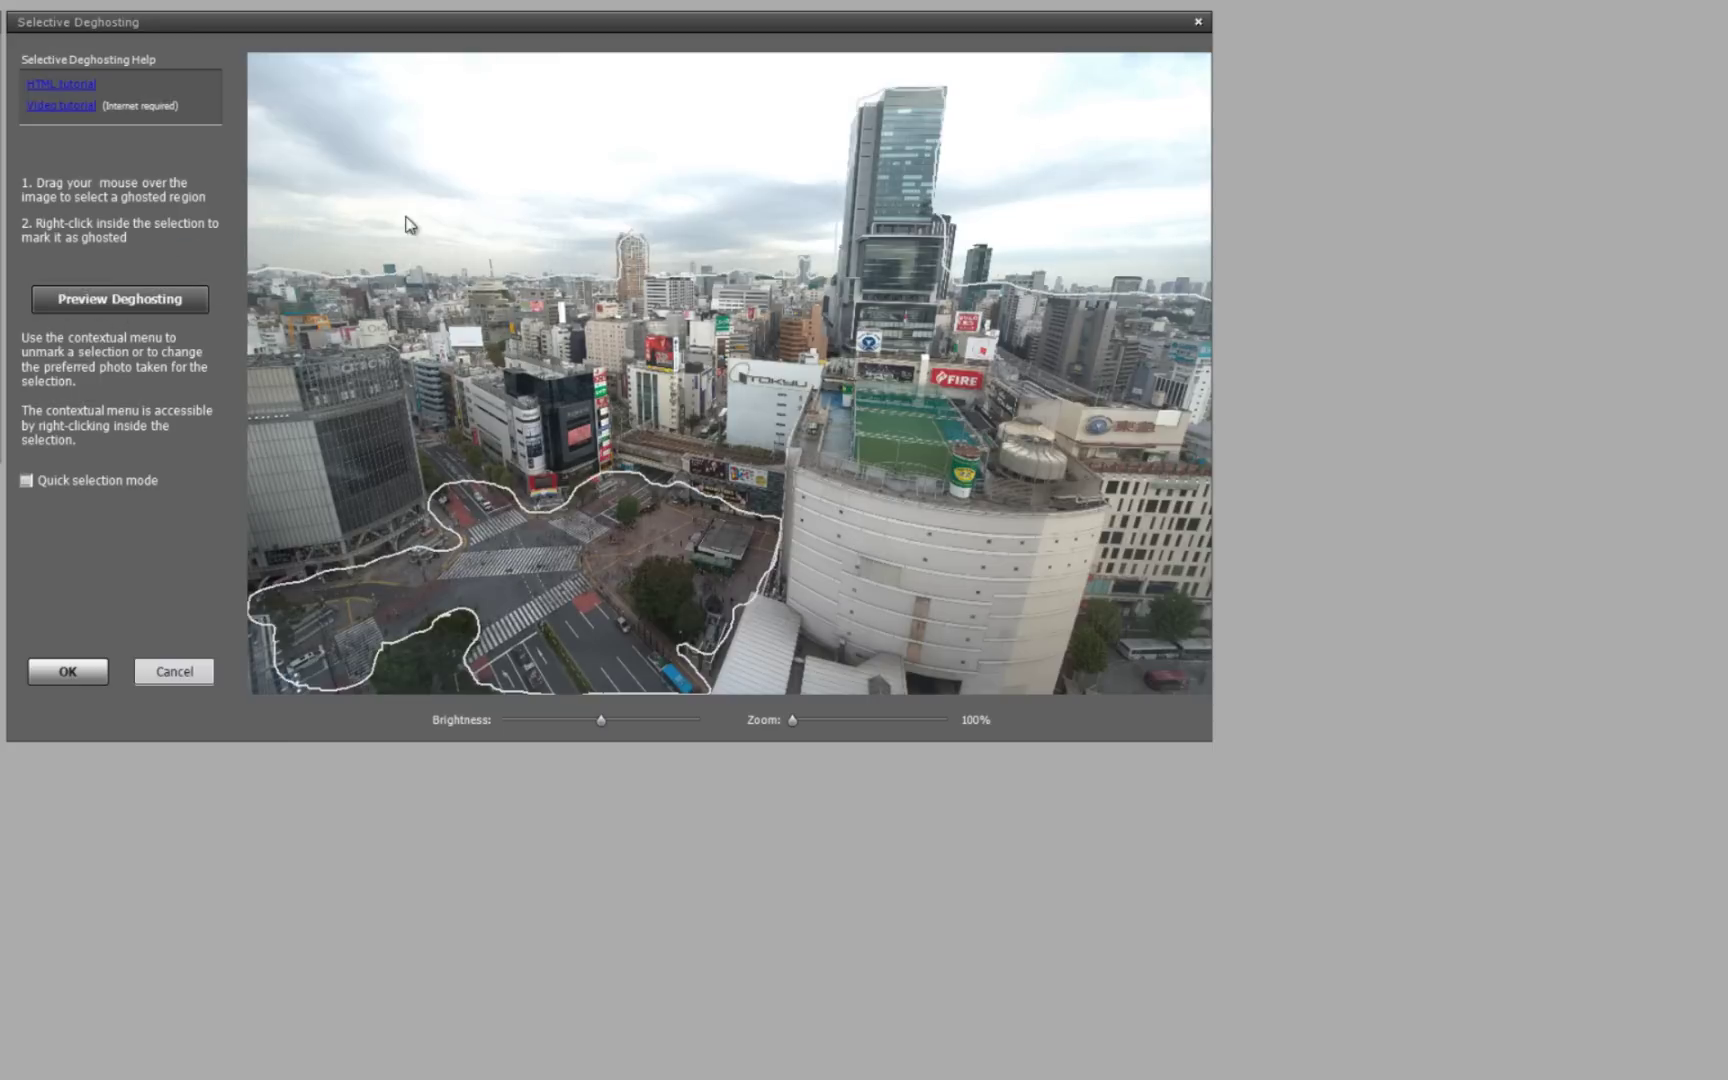
- Set another selection to the 0 EV photo, preview again, and accept the deghosting
{"action": "right_click", "coordinate": [455, 190]}
{"action": "mouse_move", "coordinate": [646, 252]}
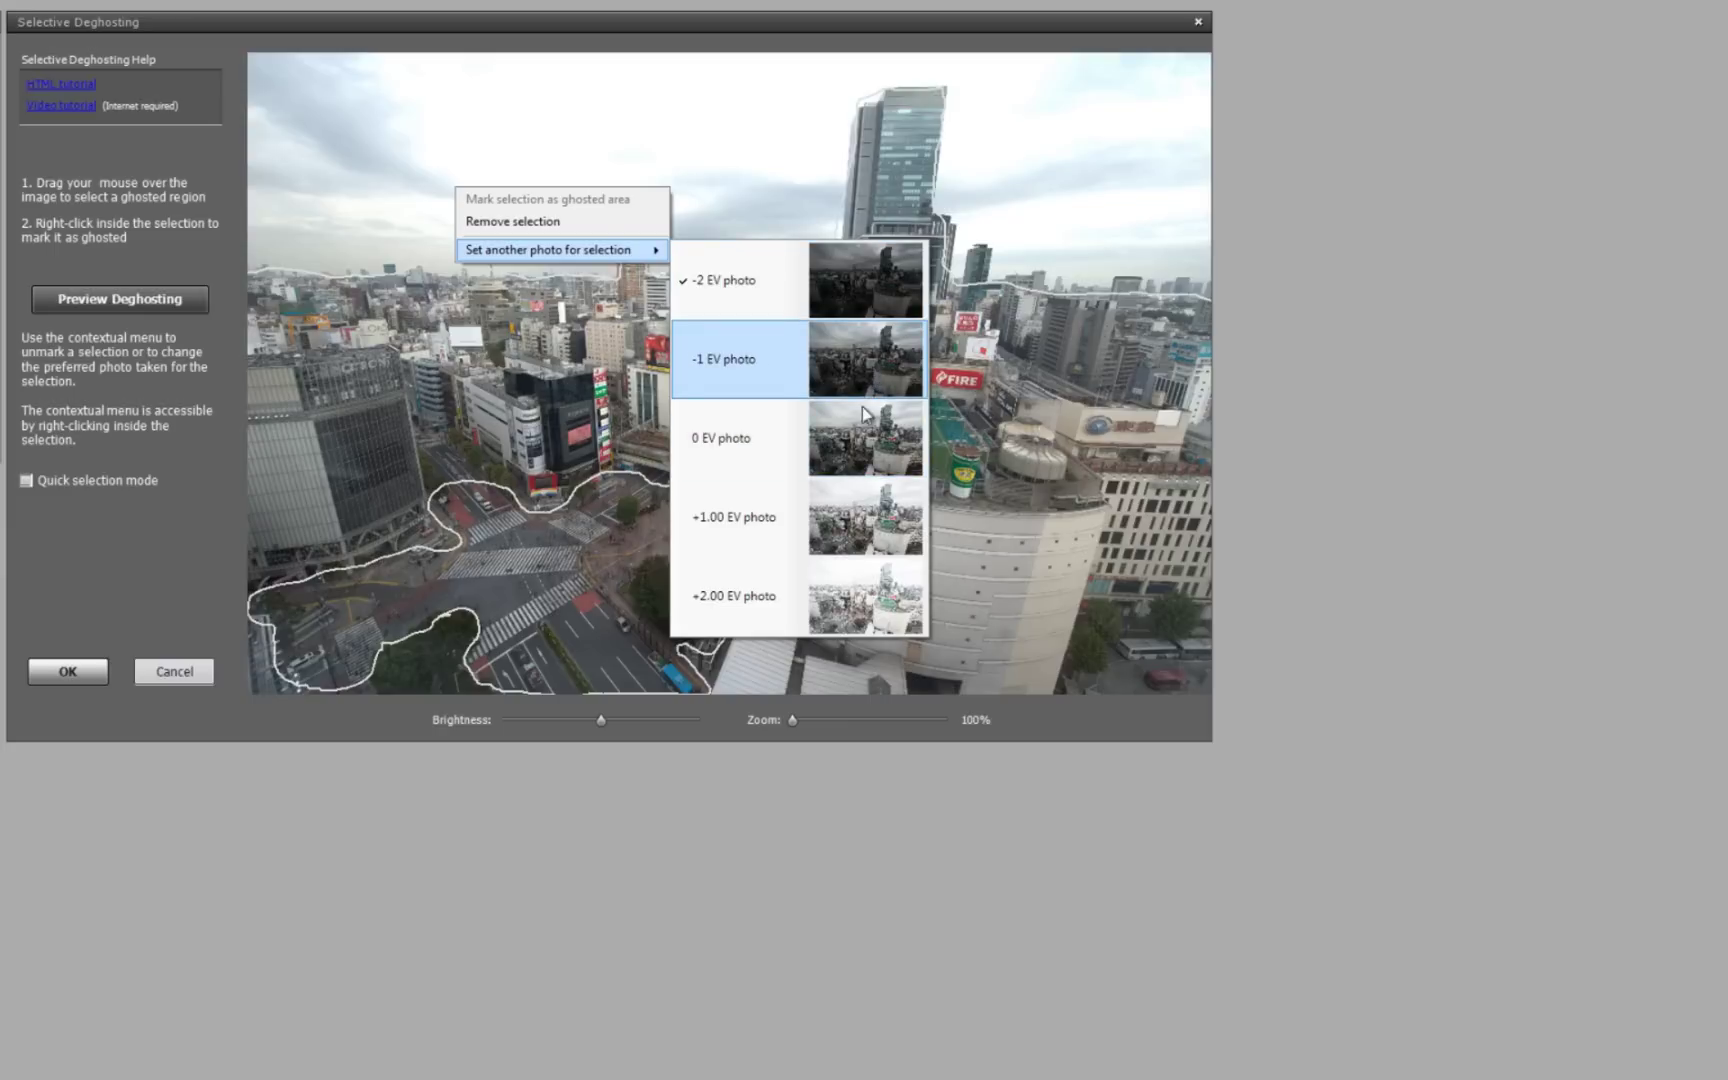
{"action": "left_click", "coordinate": [856, 443]}
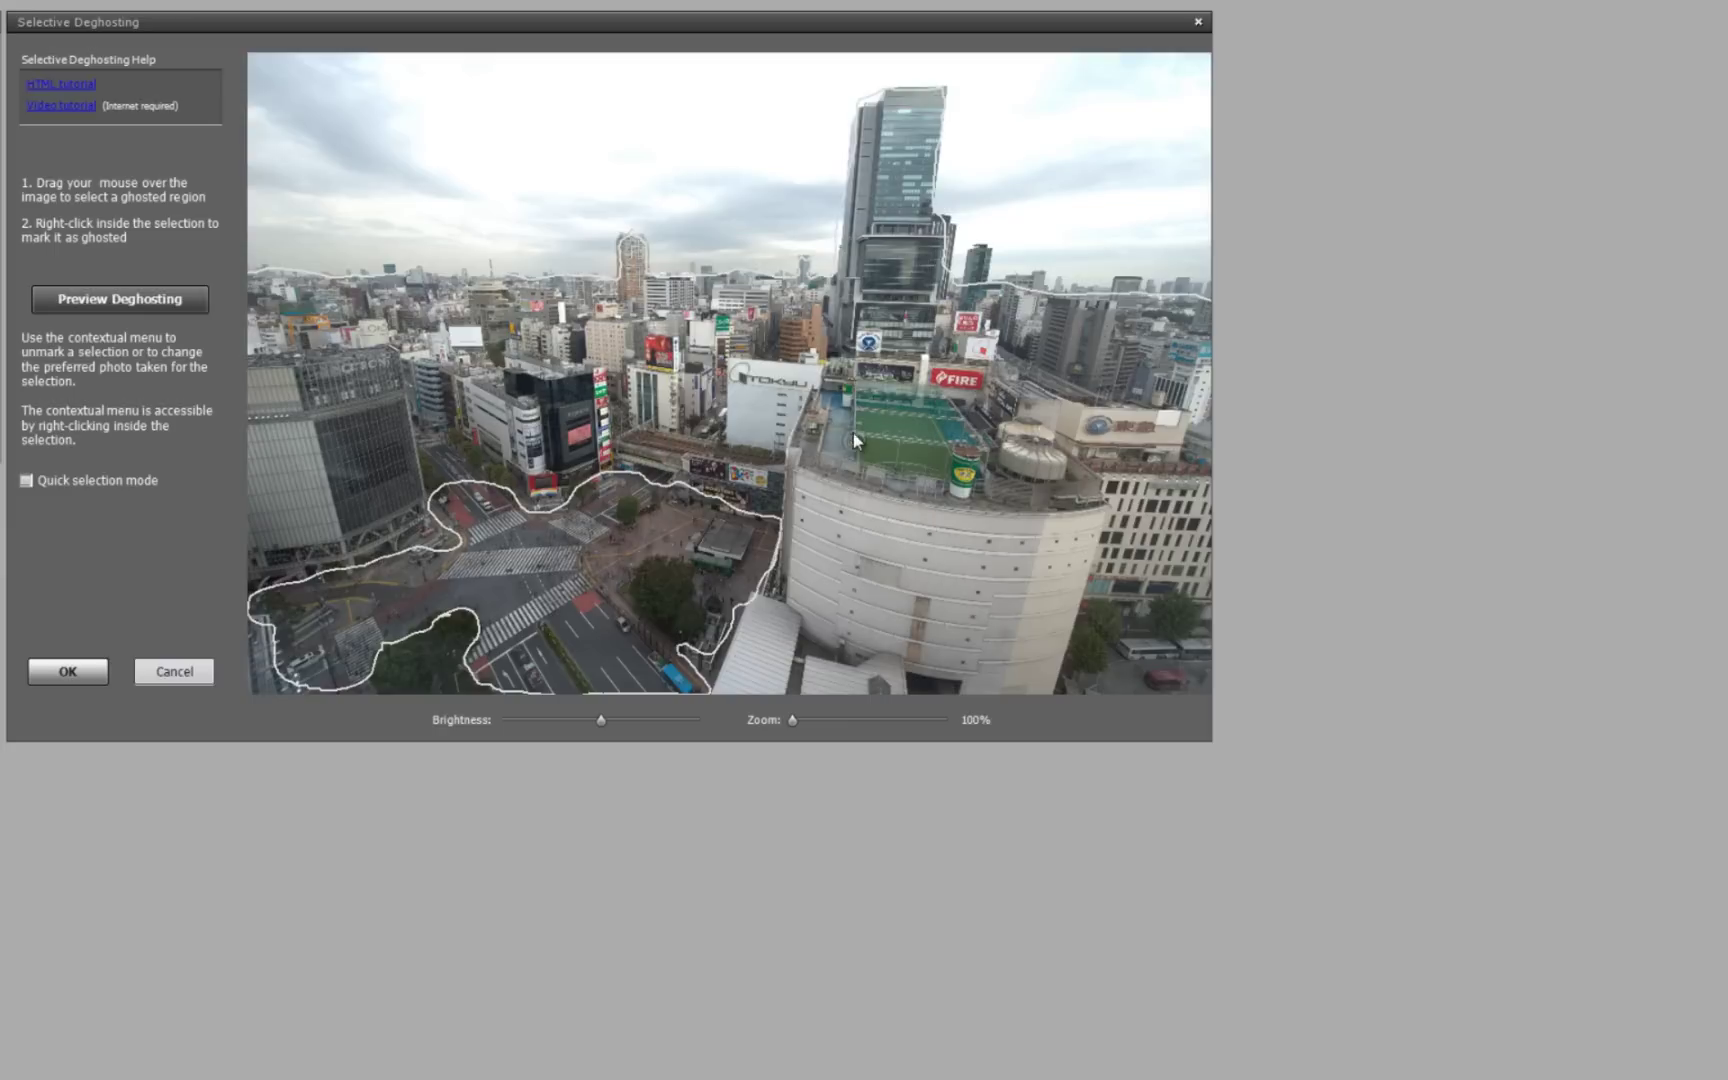
{"action": "left_click", "coordinate": [148, 290]}
{"action": "left_click", "coordinate": [157, 314]}
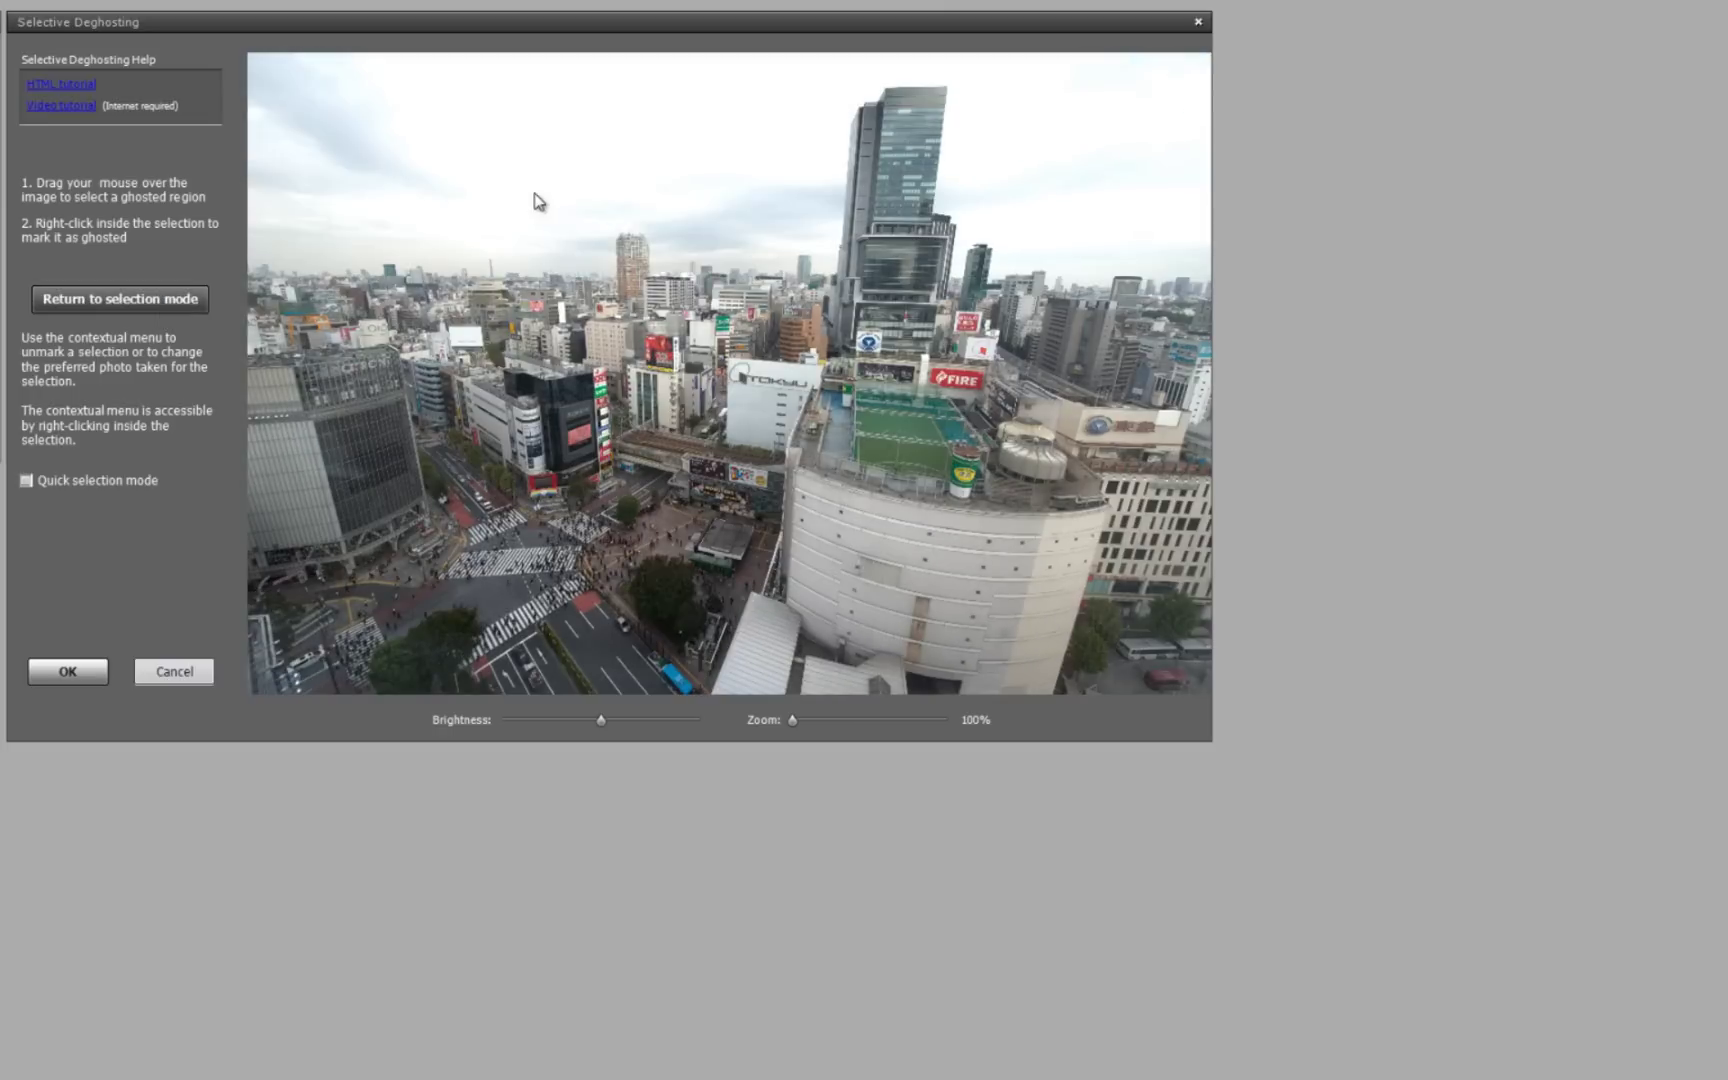
{"action": "left_click", "coordinate": [64, 685]}
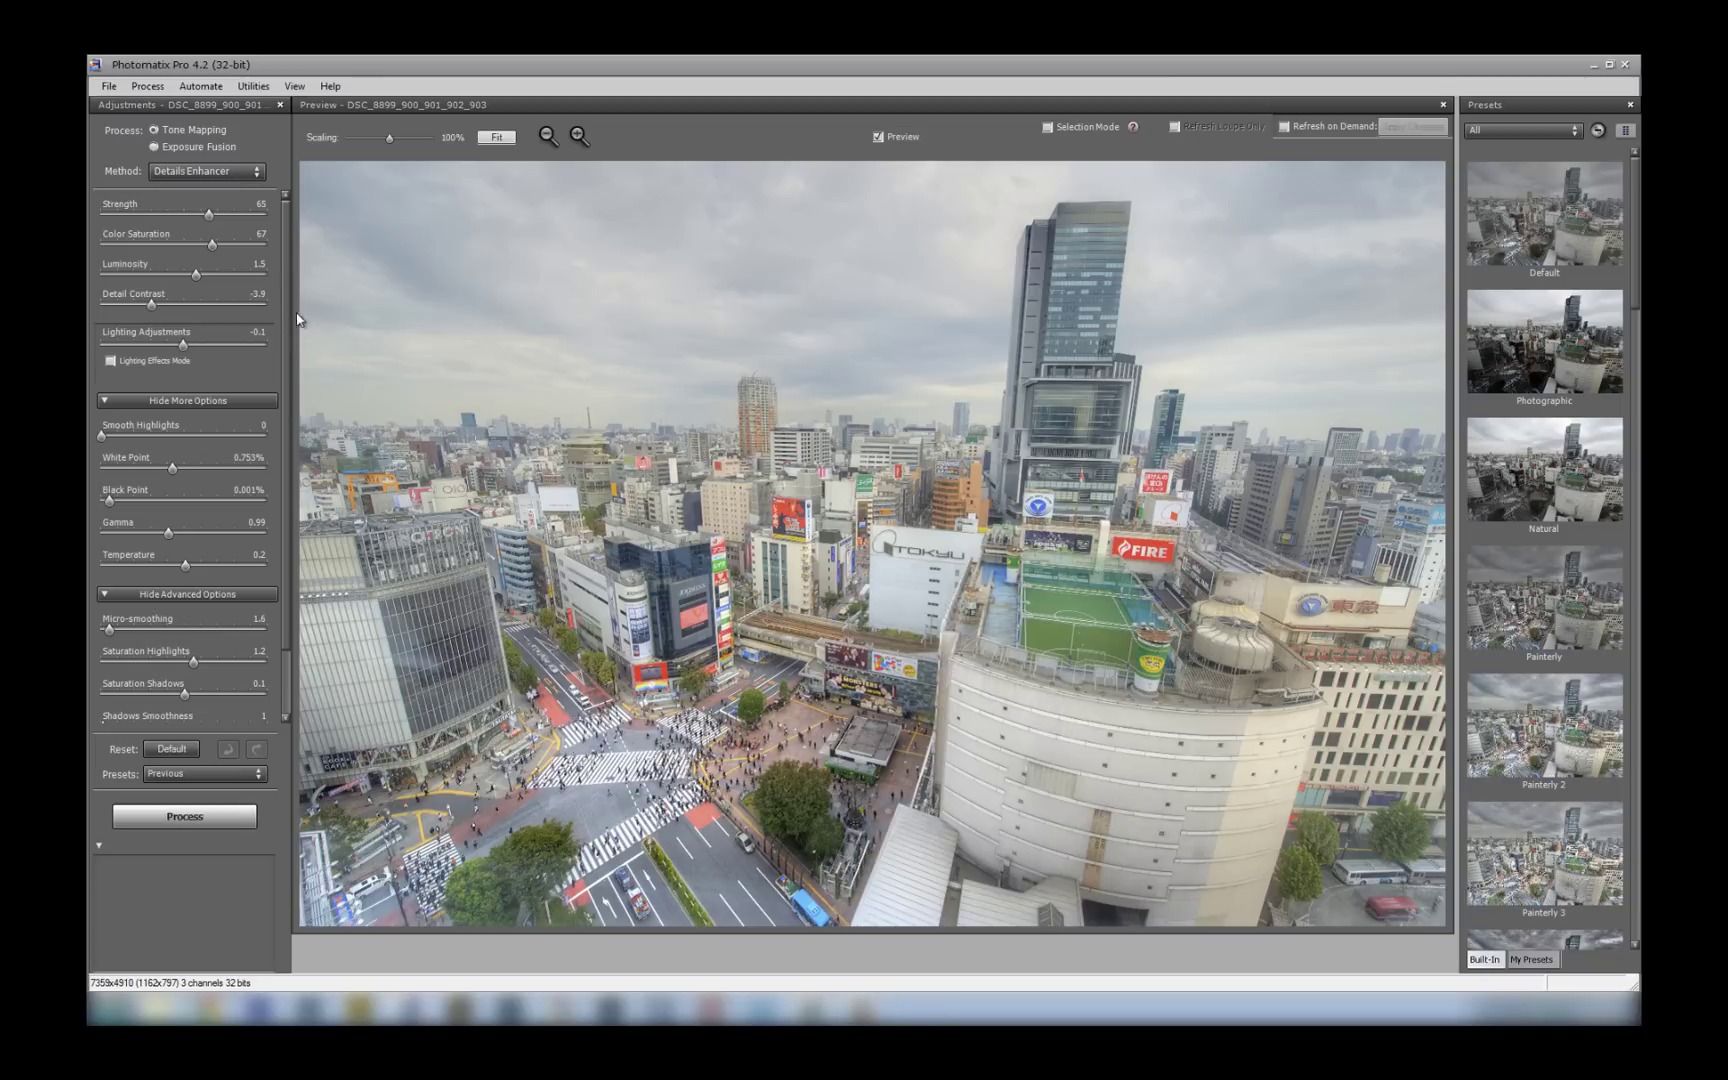
{"action": "mouse_move", "coordinate": [286, 292]}
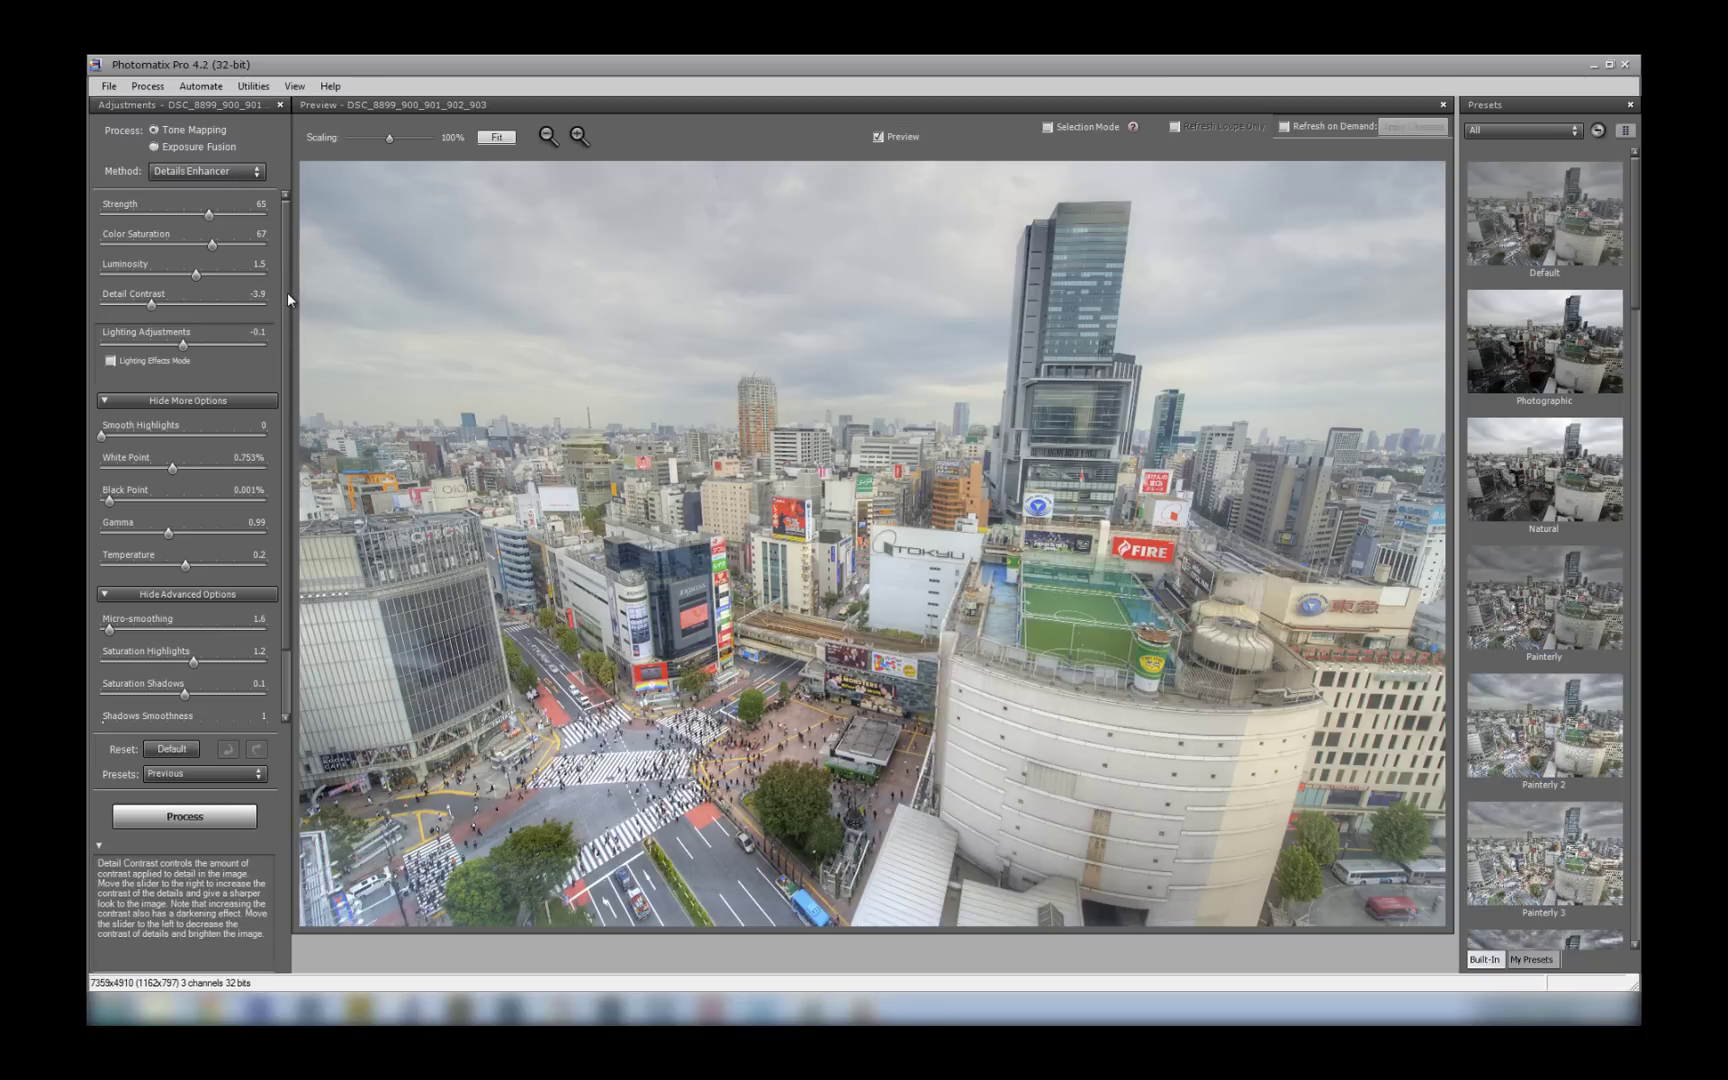
{"action": "mouse_move", "coordinate": [192, 217]}
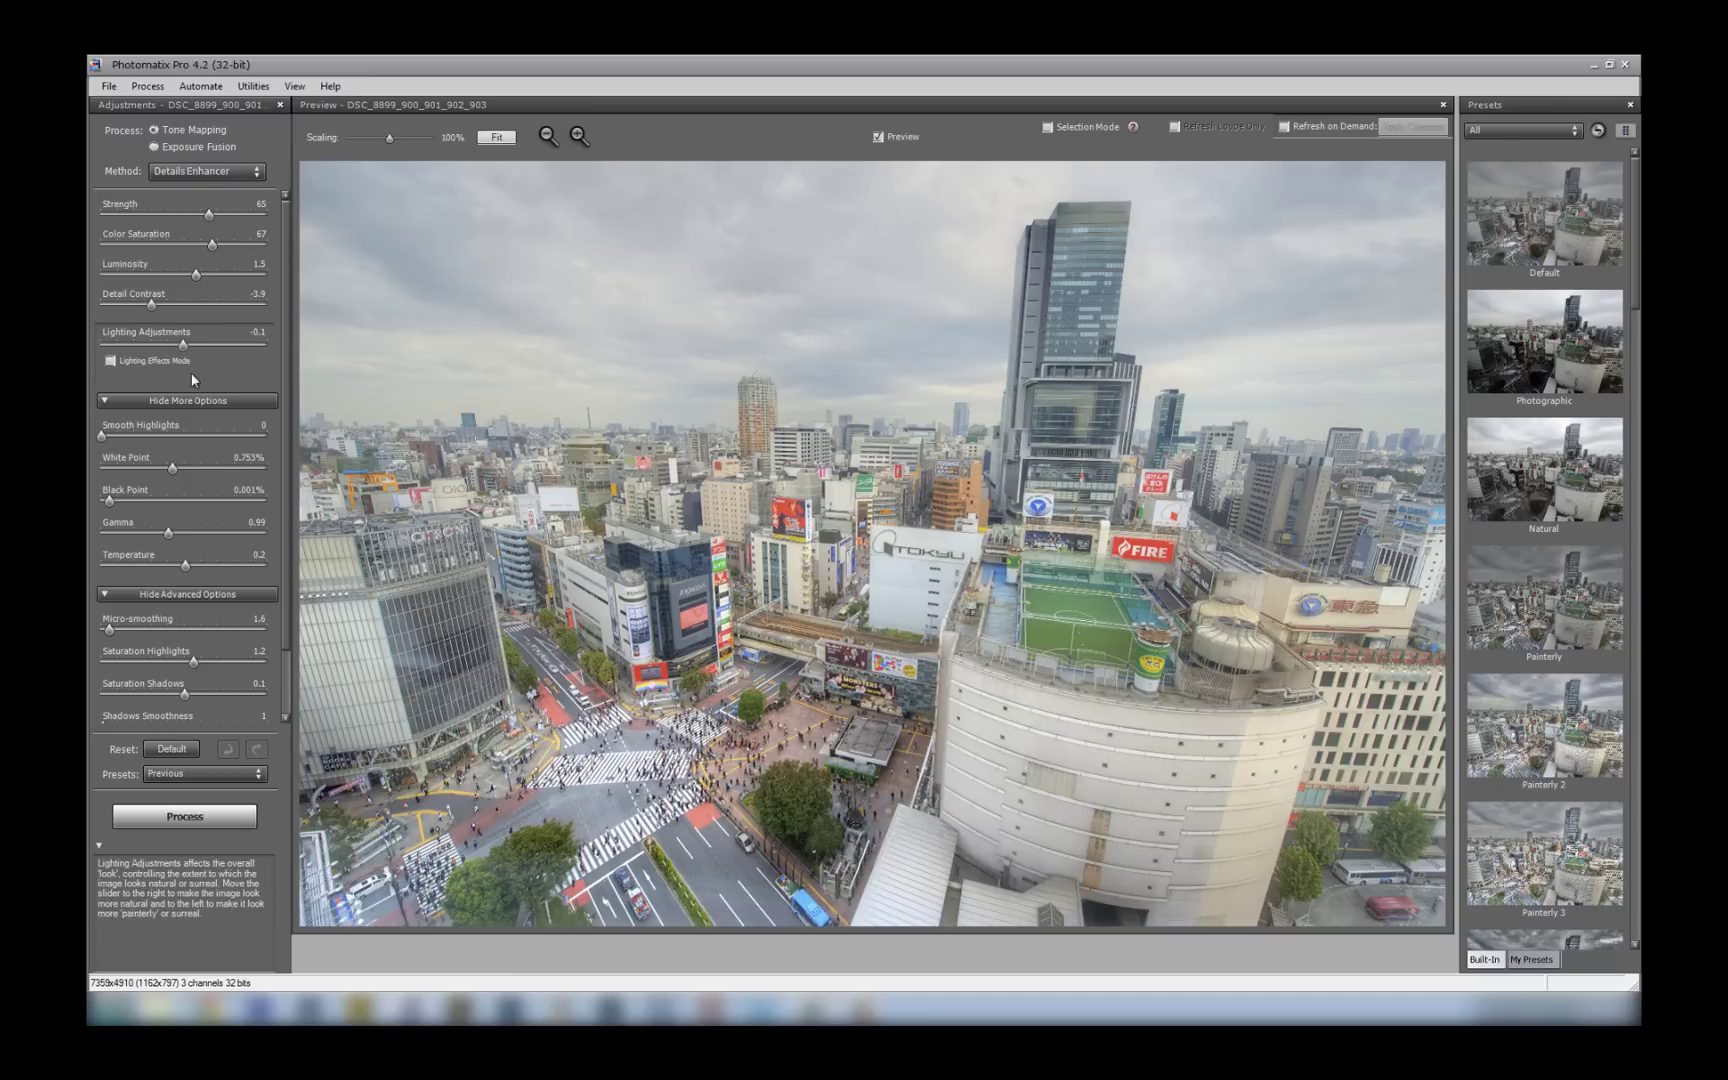
{"action": "mouse_move", "coordinate": [158, 645]}
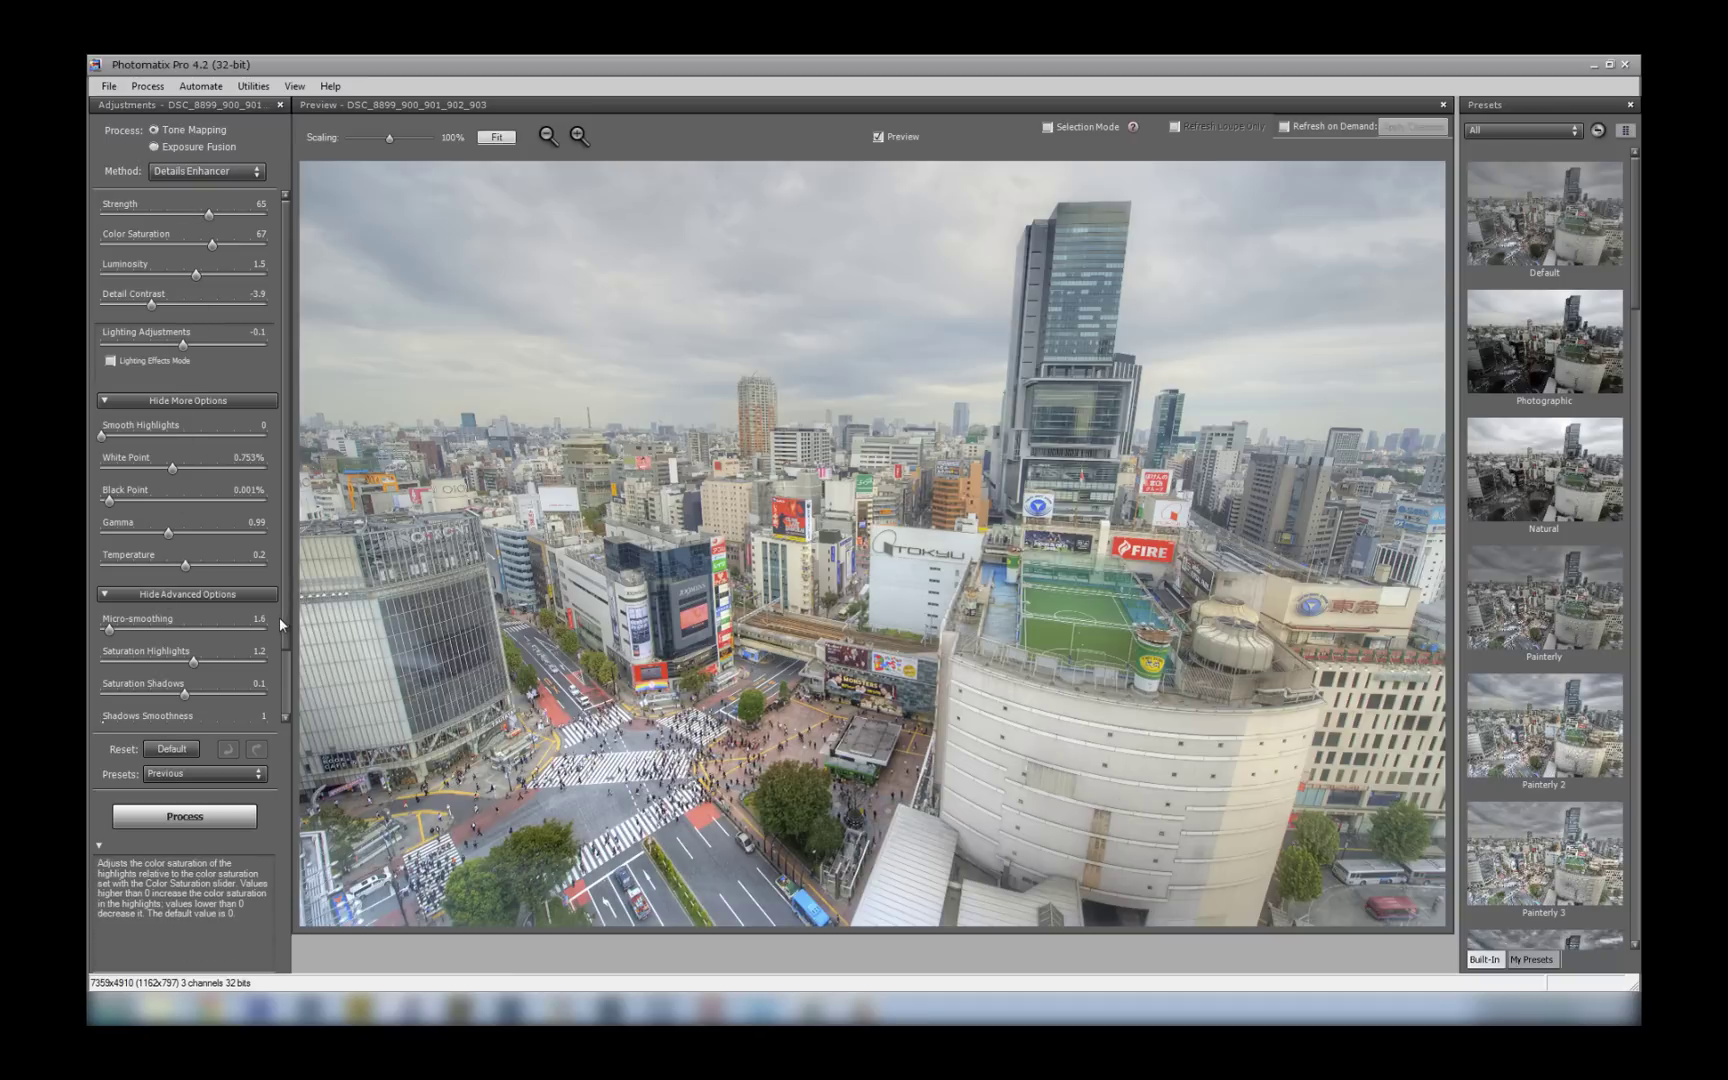
{"action": "left_click", "coordinate": [284, 659]}
{"action": "left_click_drag", "start_coordinate": [284, 600], "coordinate": [275, 537]}
{"action": "mouse_move", "coordinate": [269, 621]}
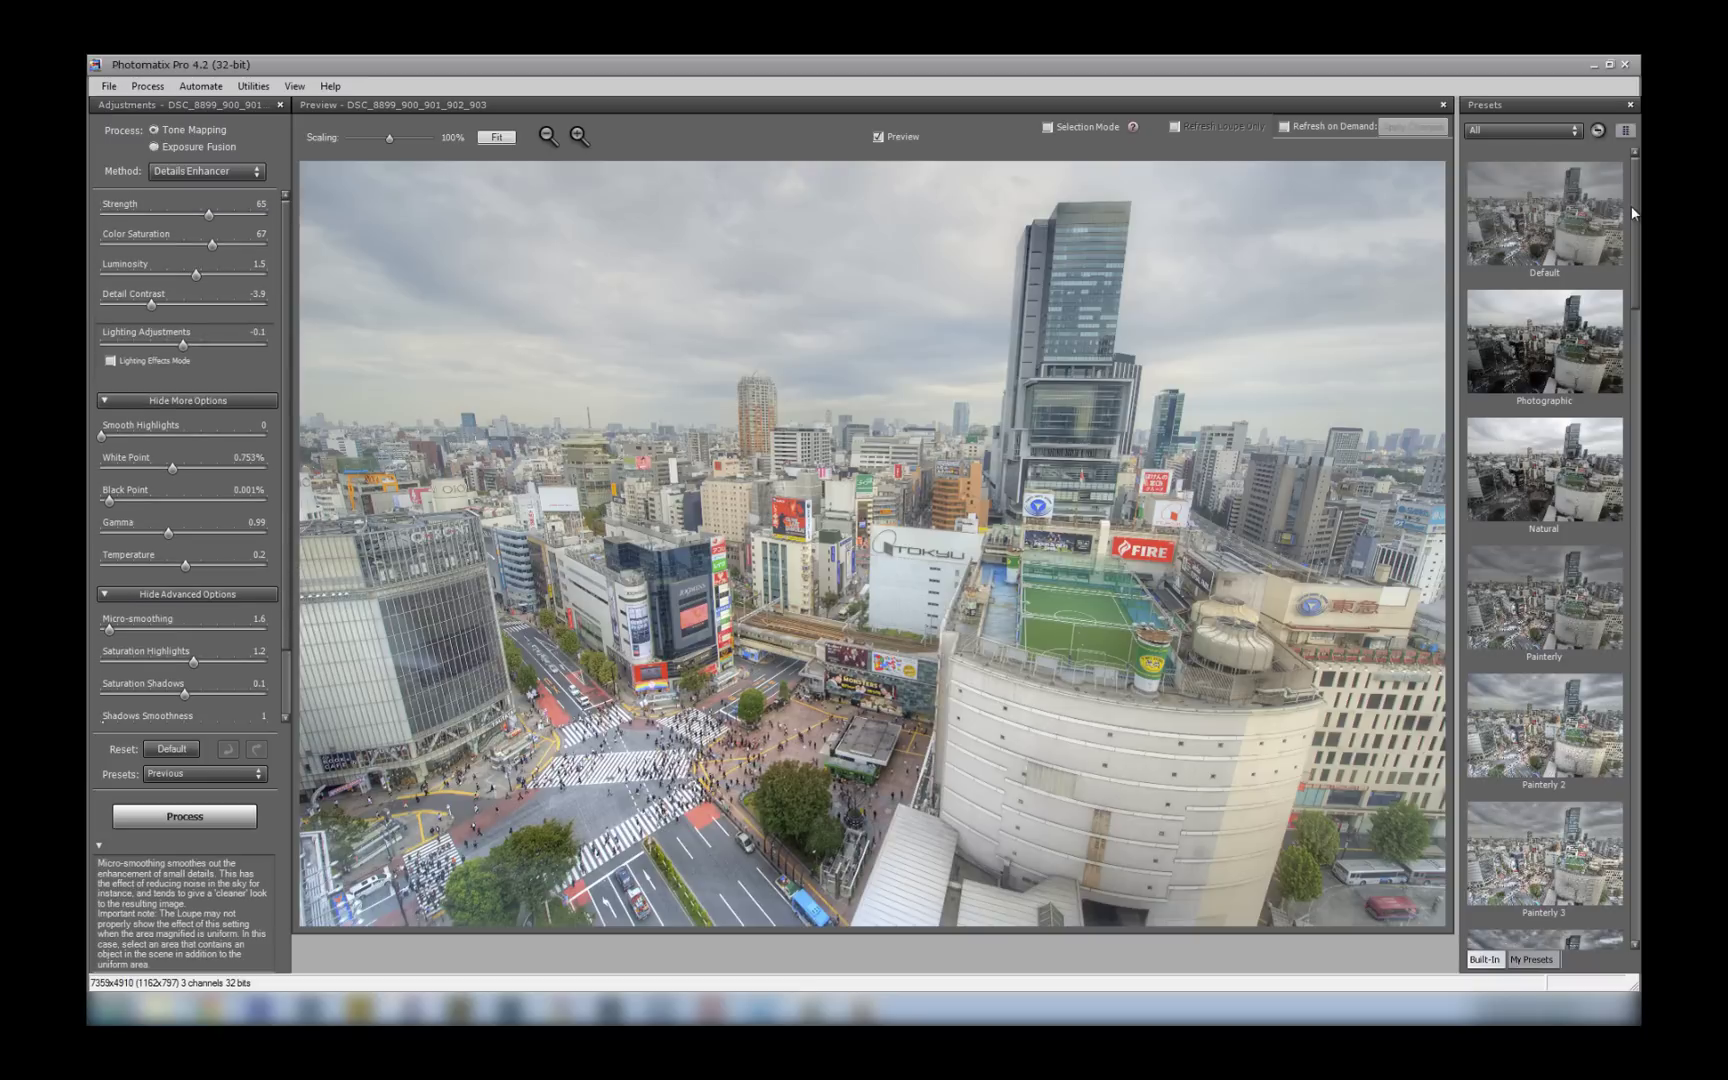
{"action": "mouse_move", "coordinate": [1633, 212]}
{"action": "left_mouse_down"}
{"action": "mouse_move", "coordinate": [1636, 860]}
{"action": "mouse_move", "coordinate": [1636, 160]}
{"action": "left_mouse_up"}
- Filter the presets by Realistic, Black & White and Fusion, then show all presets again
{"action": "left_click", "coordinate": [1547, 130]}
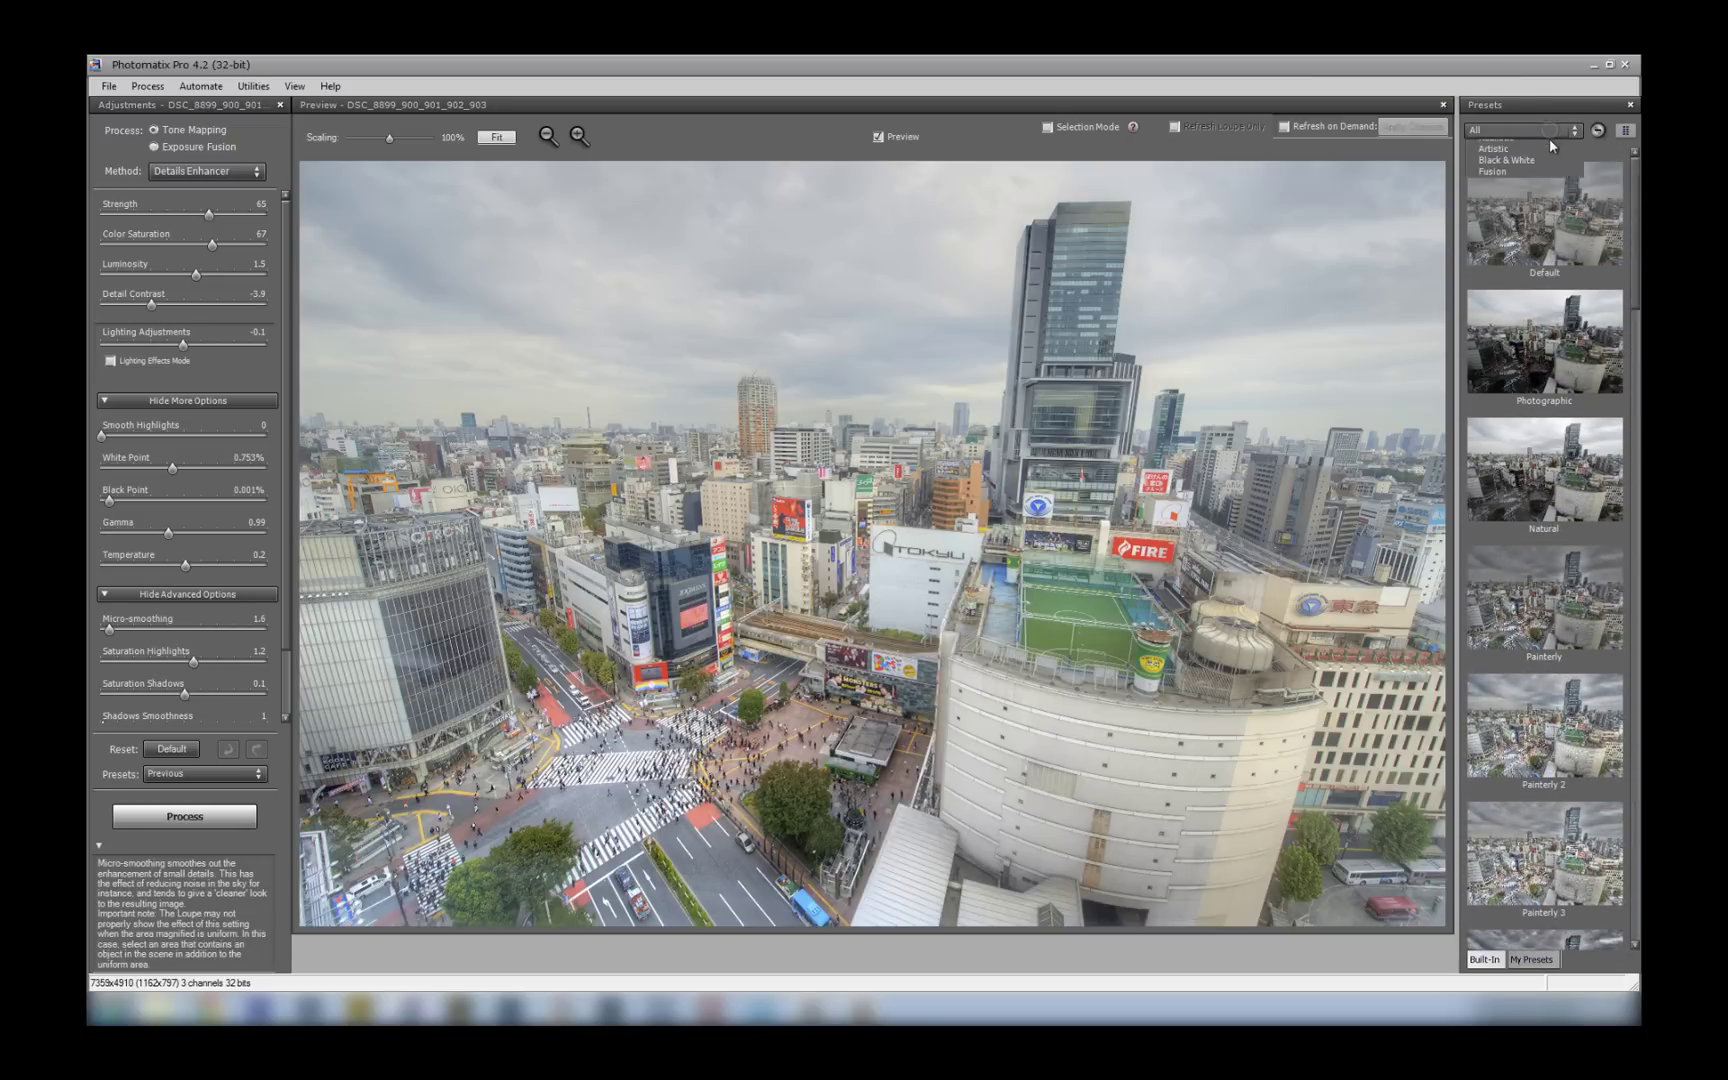
{"action": "left_click", "coordinate": [1521, 165]}
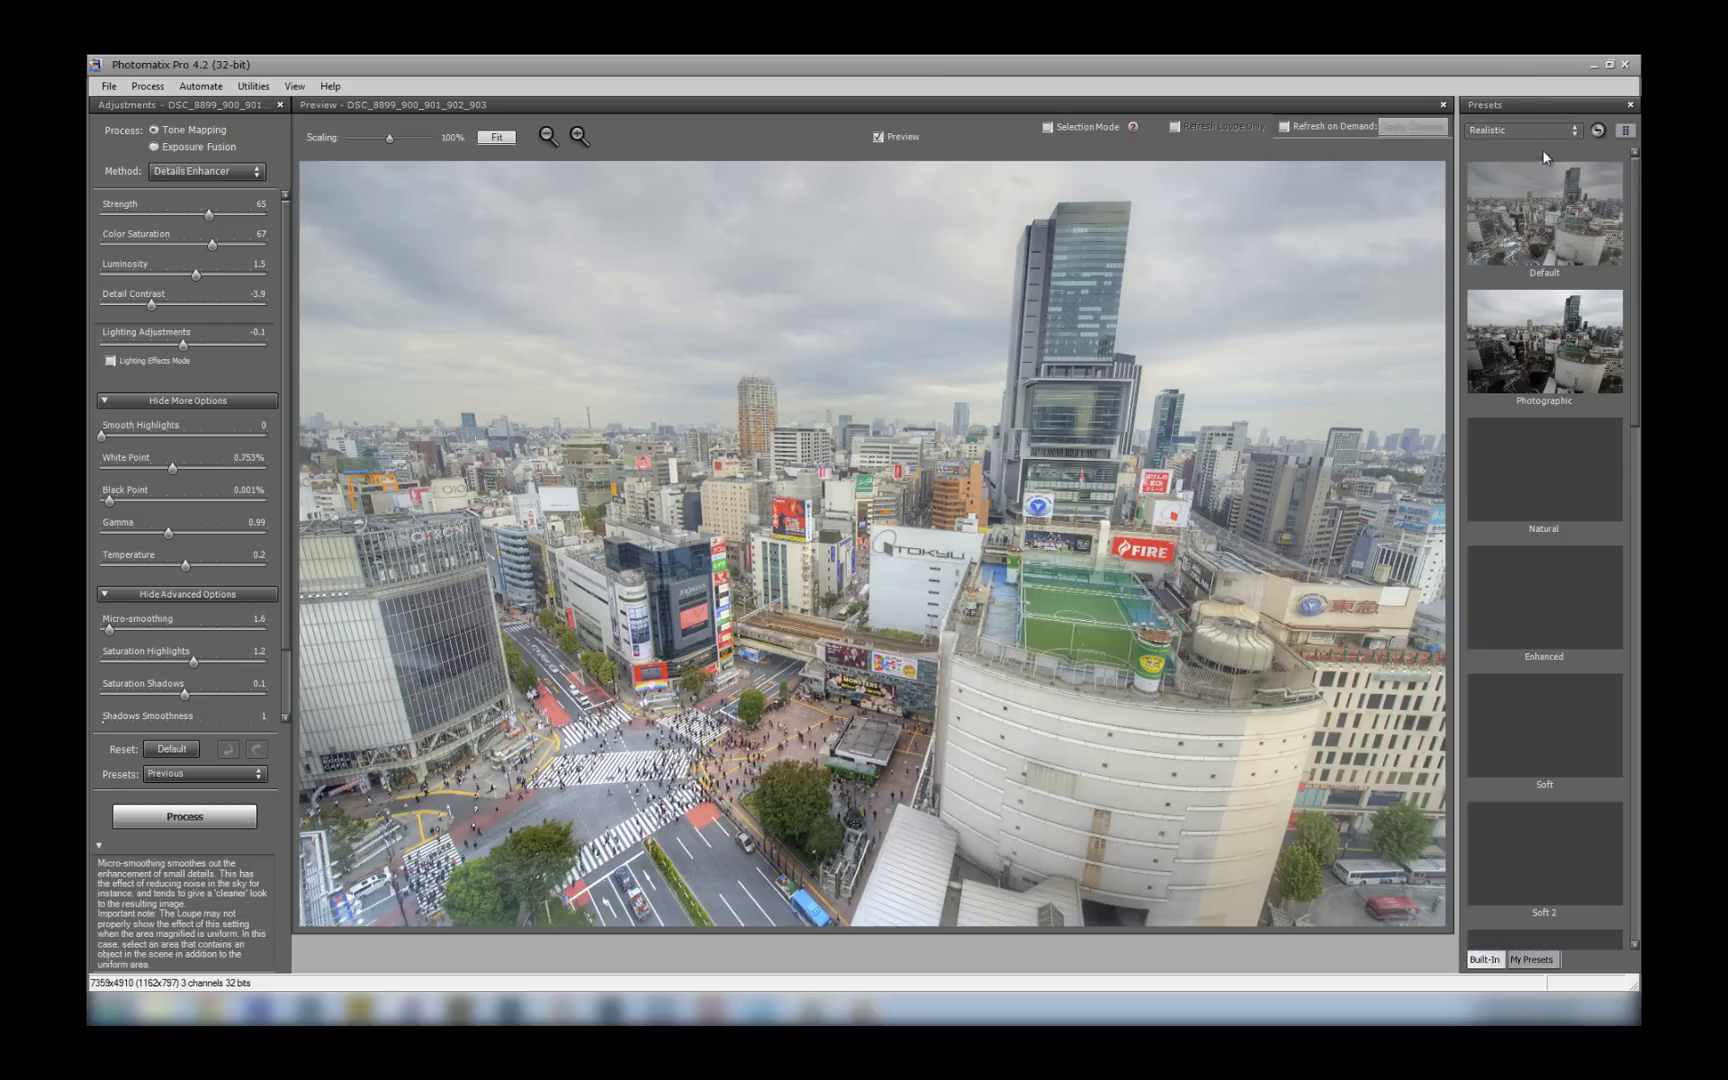
{"action": "left_click", "coordinate": [1556, 131]}
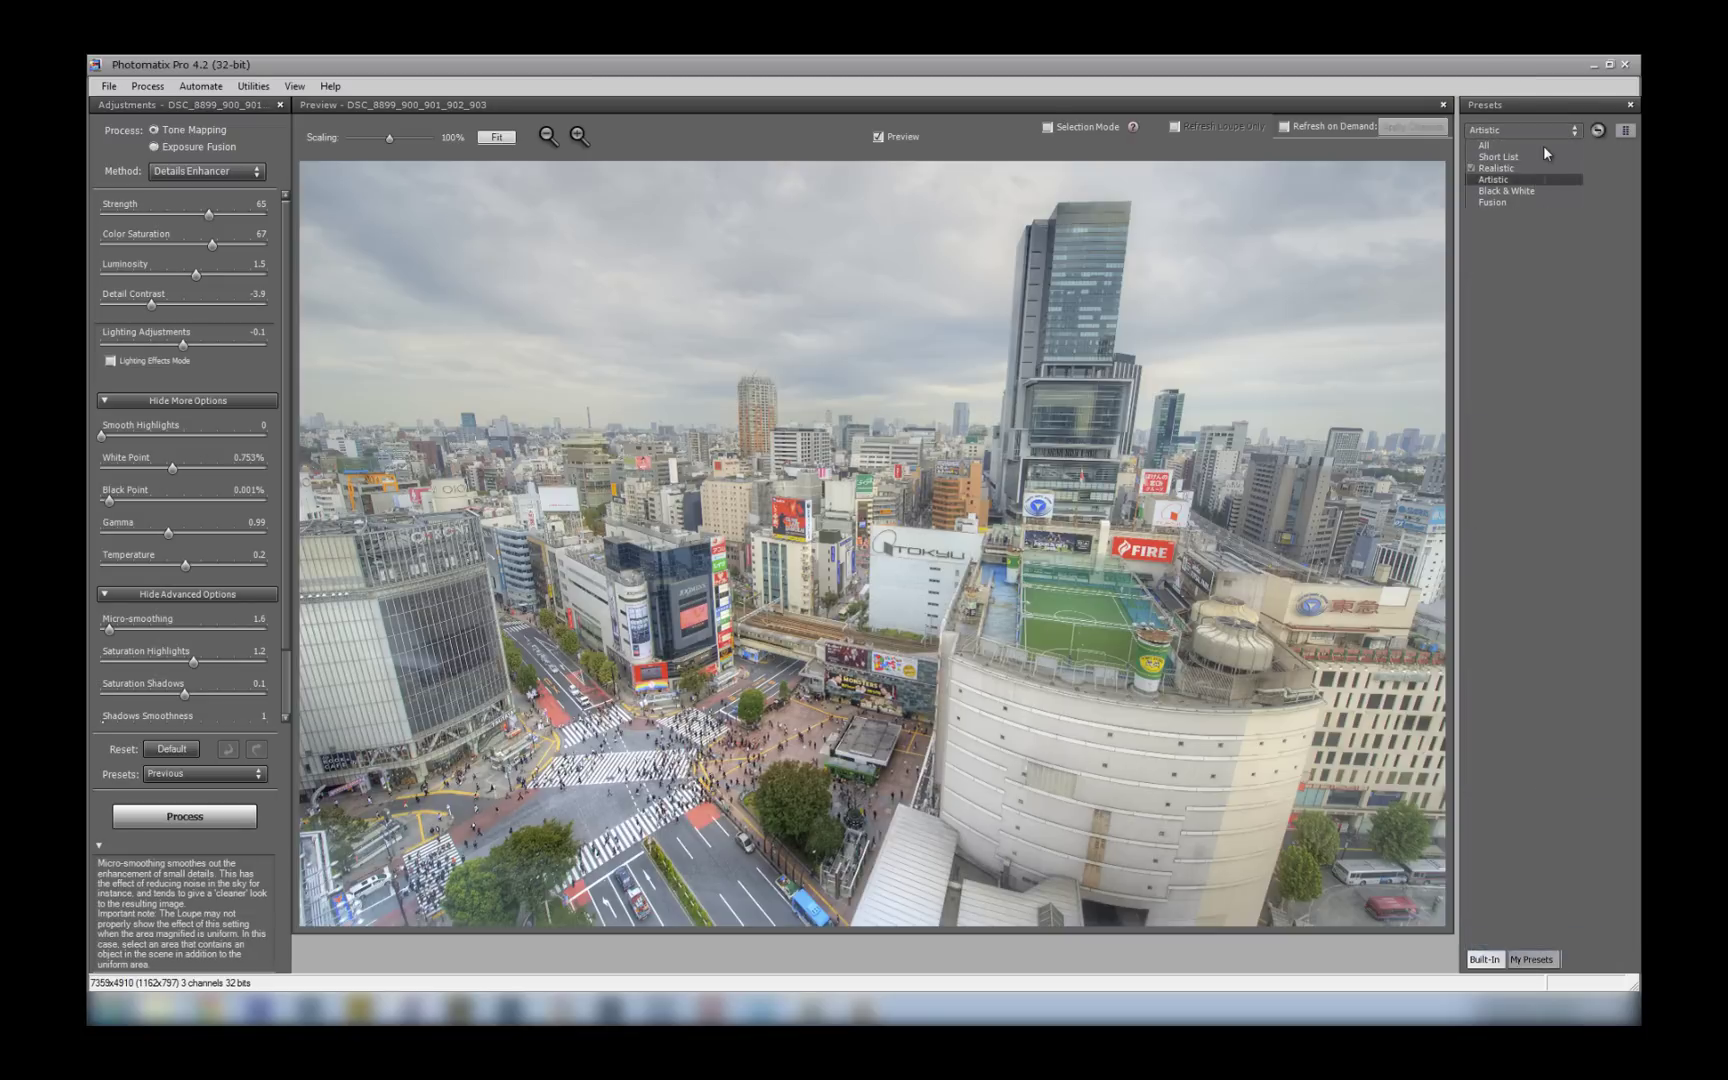
{"action": "left_click", "coordinate": [1548, 131]}
{"action": "left_click", "coordinate": [1548, 131]}
{"action": "left_click", "coordinate": [1531, 190]}
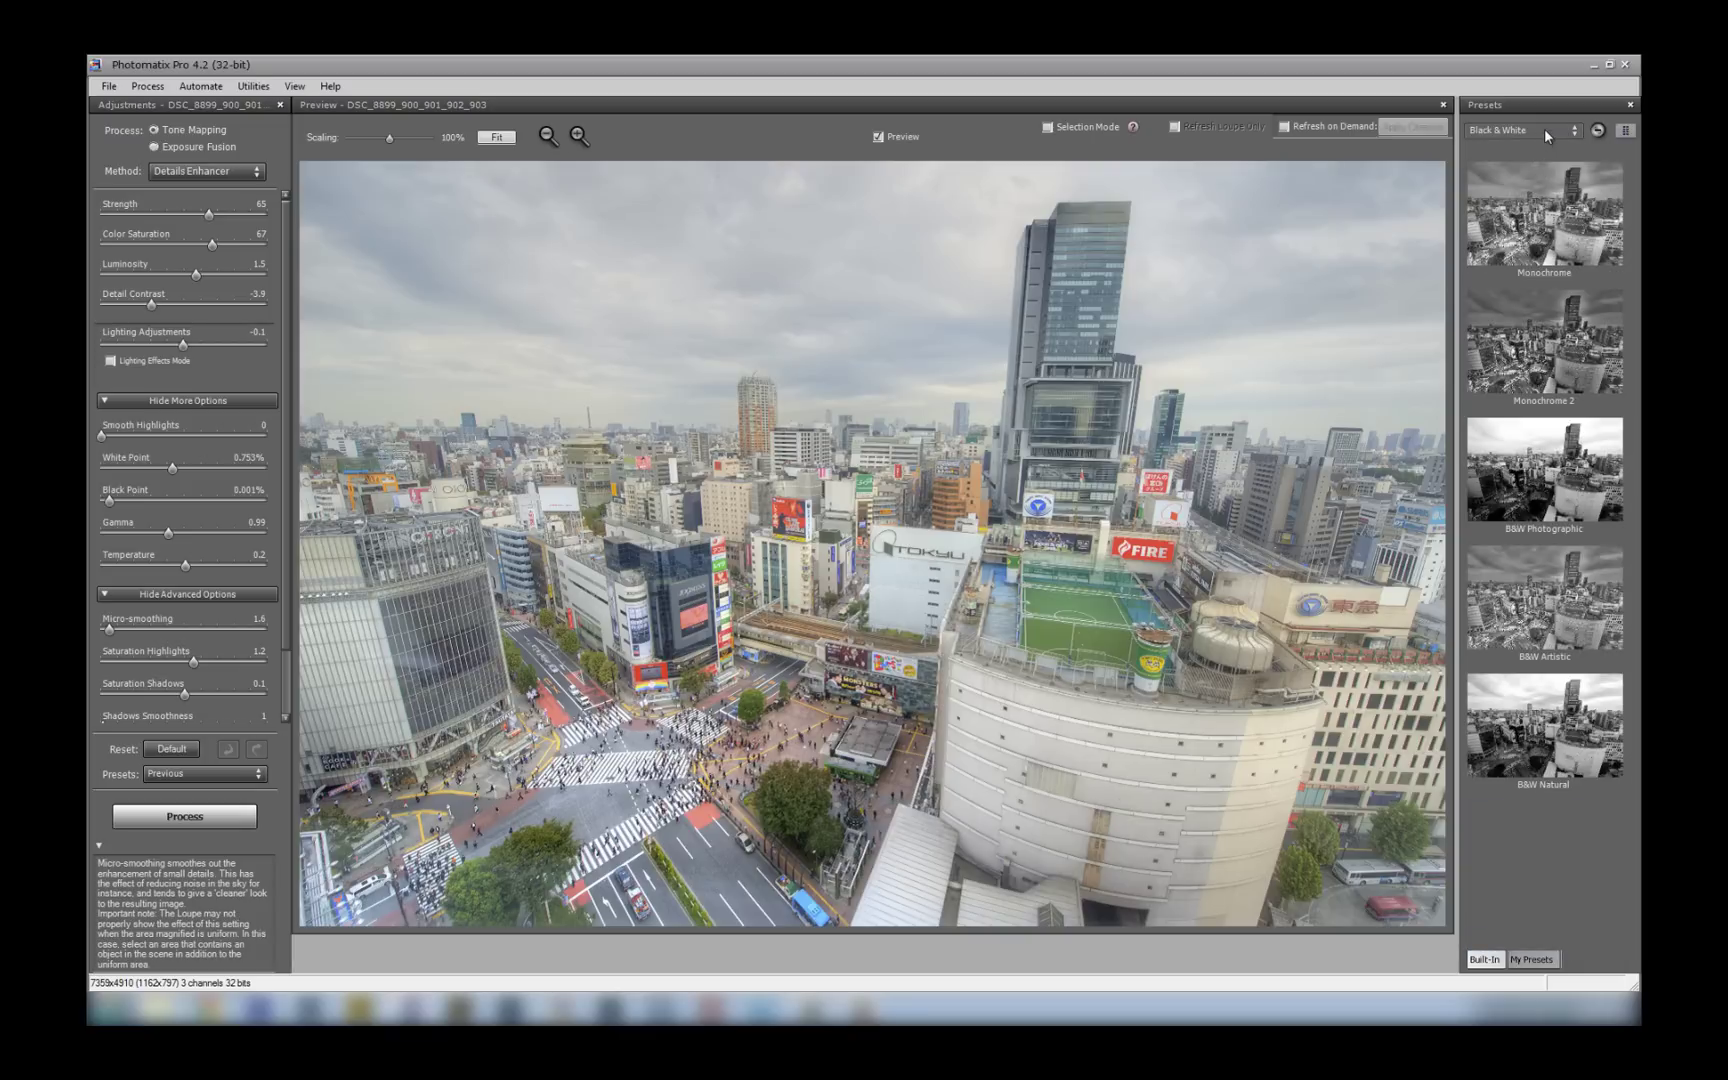
{"action": "left_click", "coordinate": [1550, 130]}
{"action": "left_click", "coordinate": [1530, 198]}
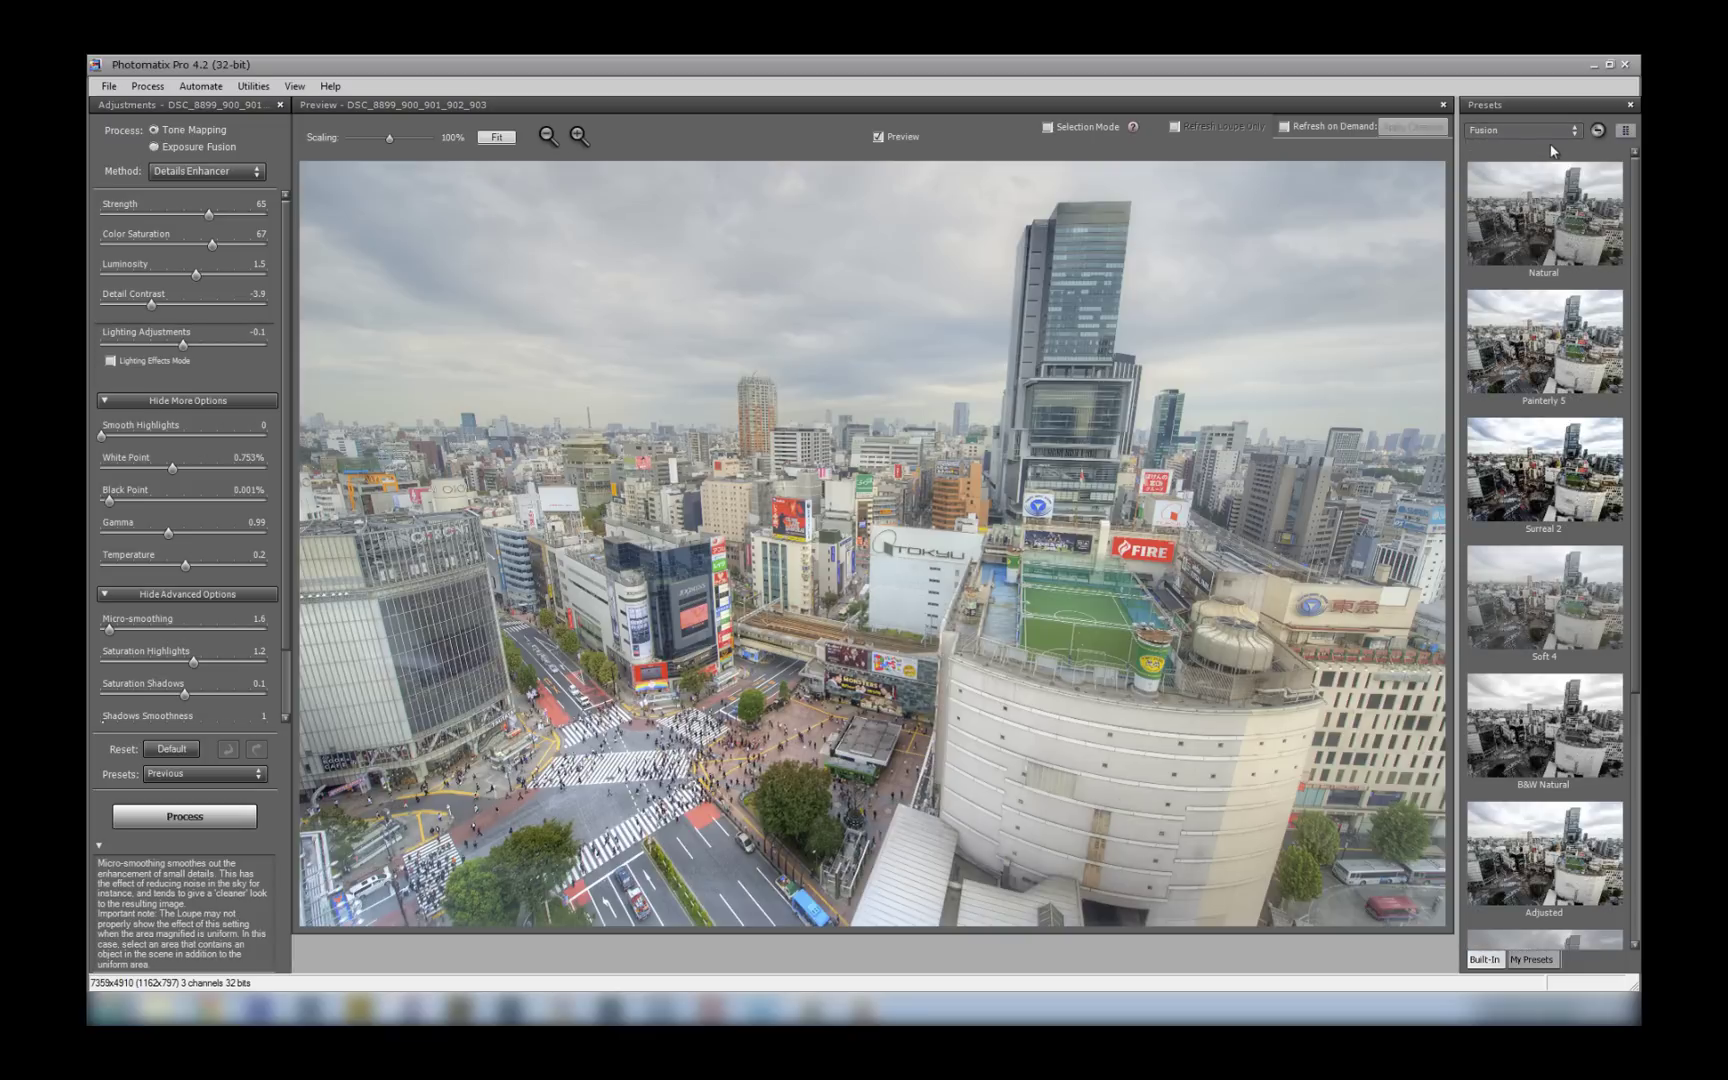
{"action": "left_click", "coordinate": [1558, 131]}
{"action": "left_click", "coordinate": [1538, 144]}
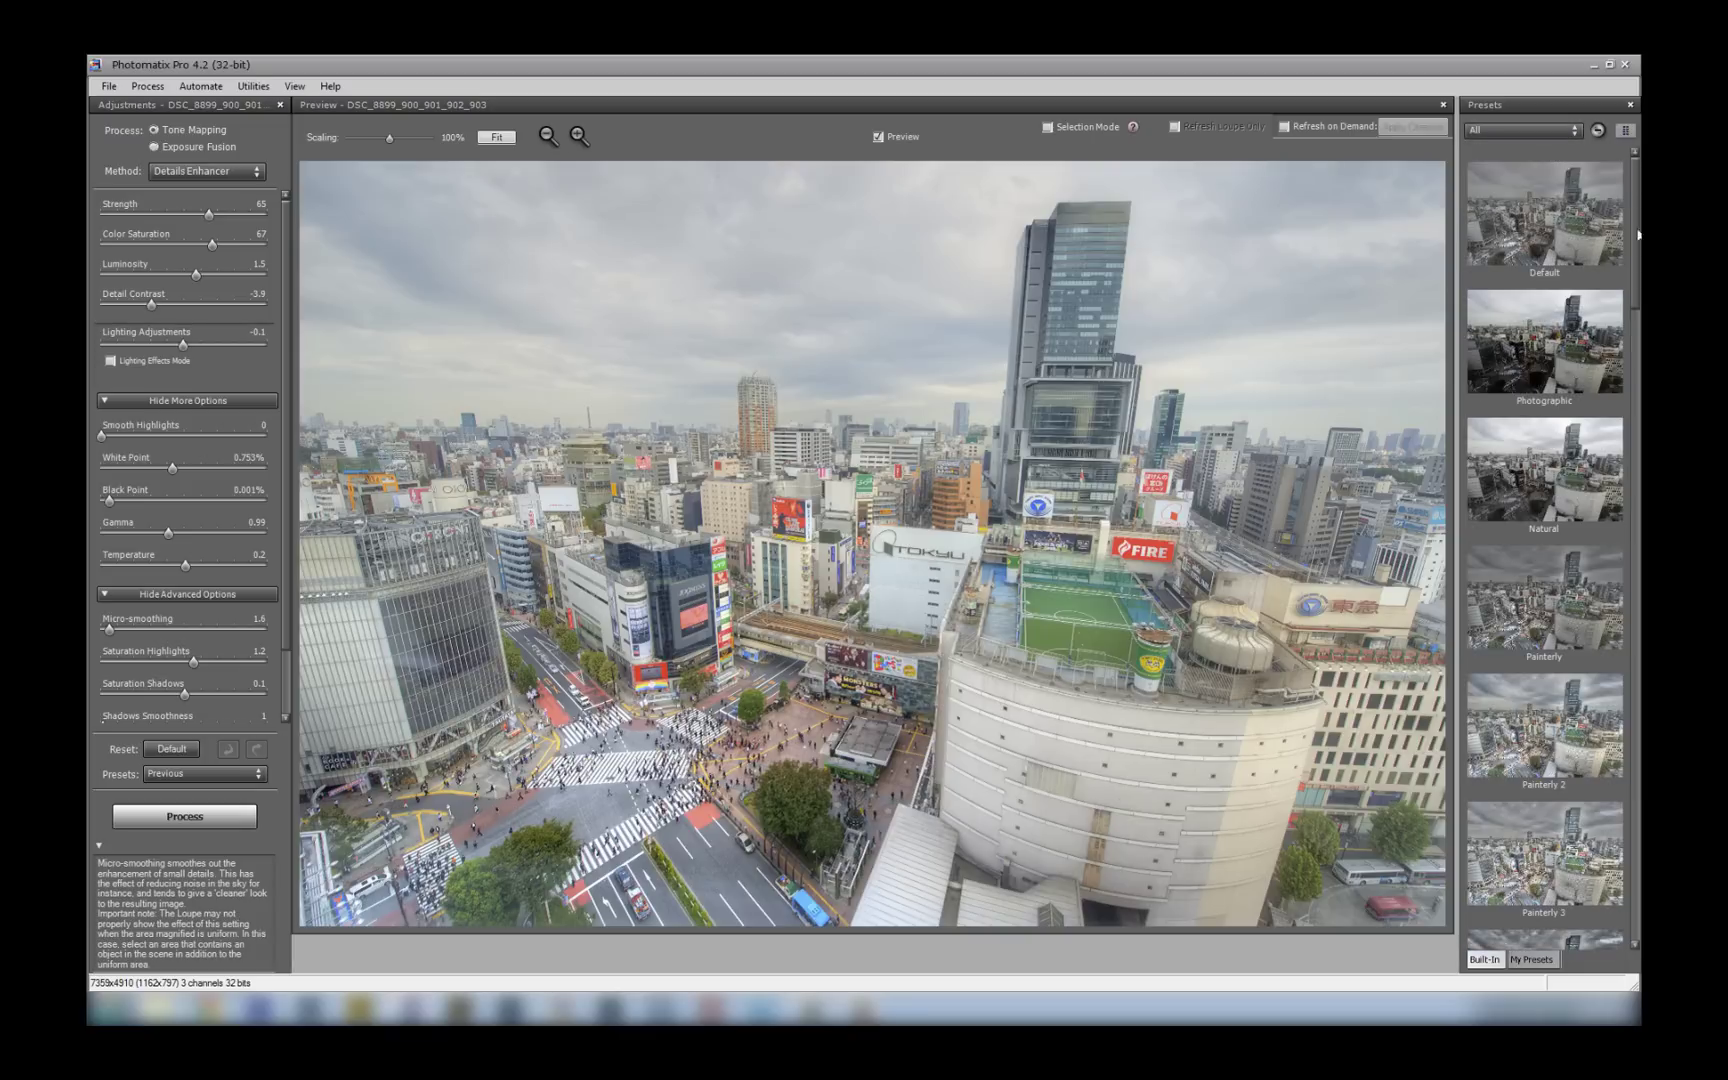
- Try Photographic, Painterly 5, Creative, Soft 4, Smooth, Adjusted and Default presets, then restore custom settings
{"action": "left_click", "coordinate": [1567, 370]}
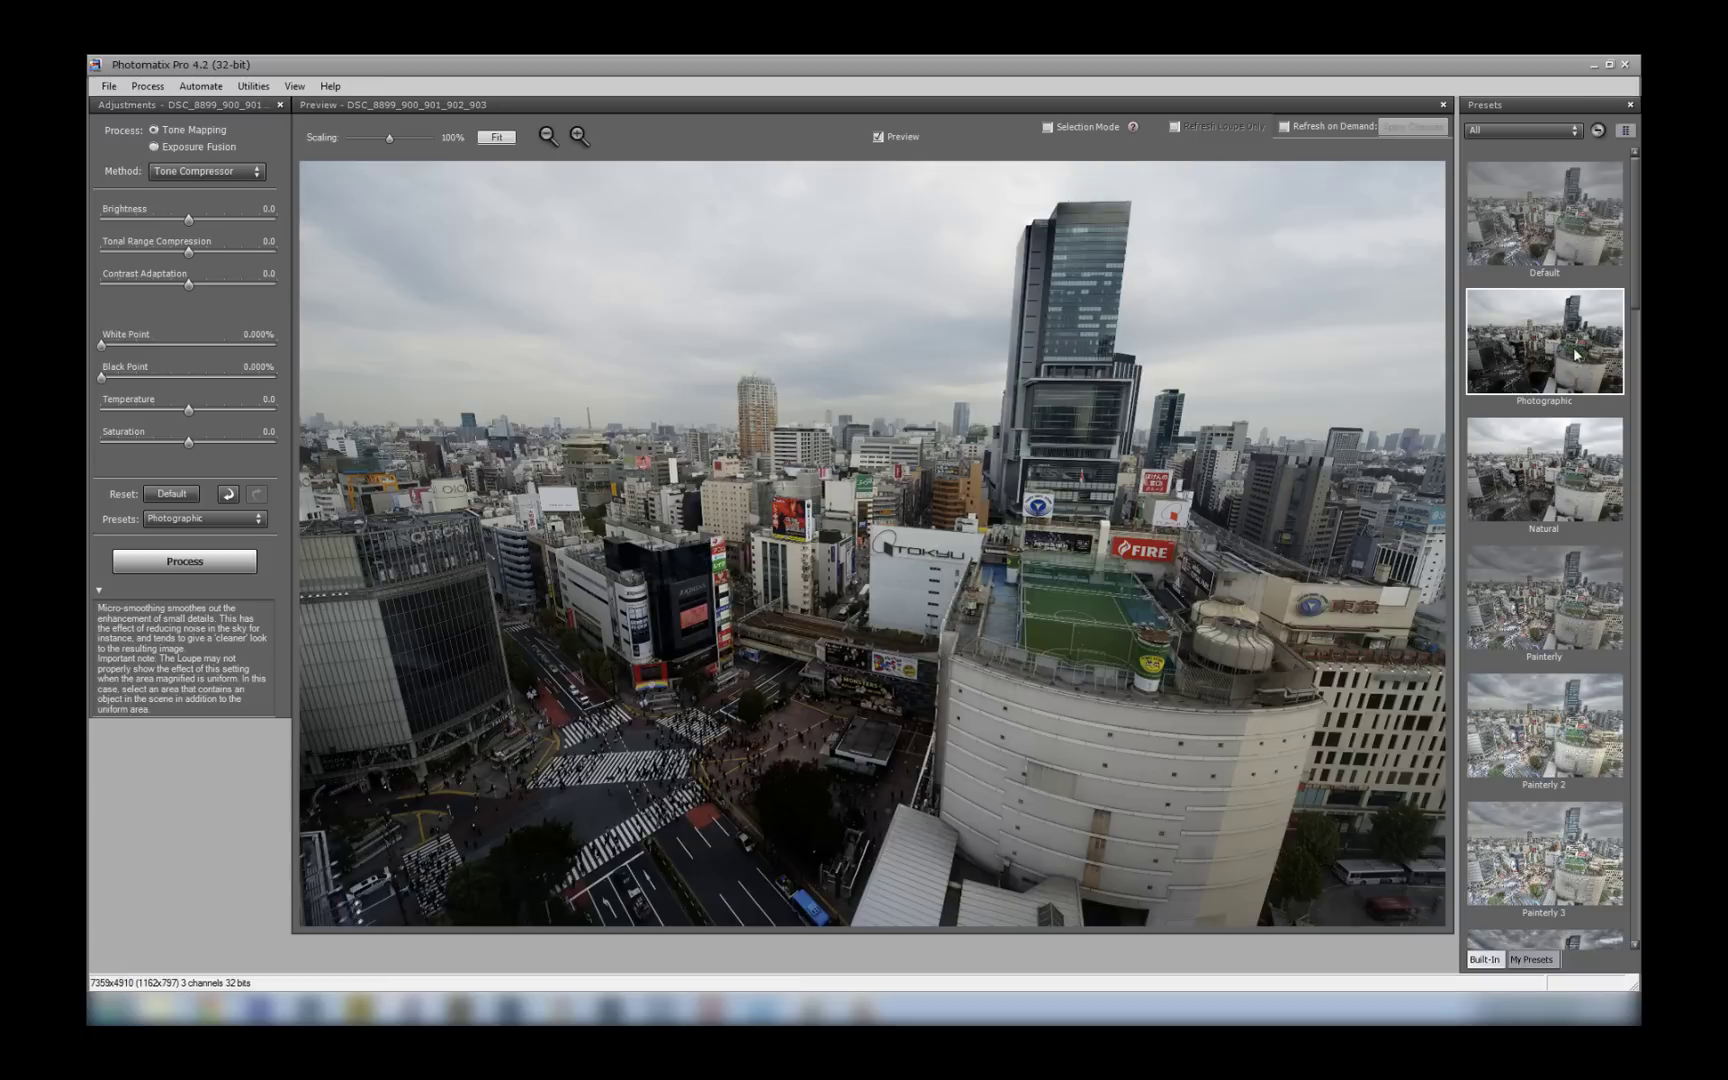
{"action": "left_click_drag", "start_coordinate": [1638, 293], "coordinate": [1632, 497]}
{"action": "left_click", "coordinate": [1565, 405]}
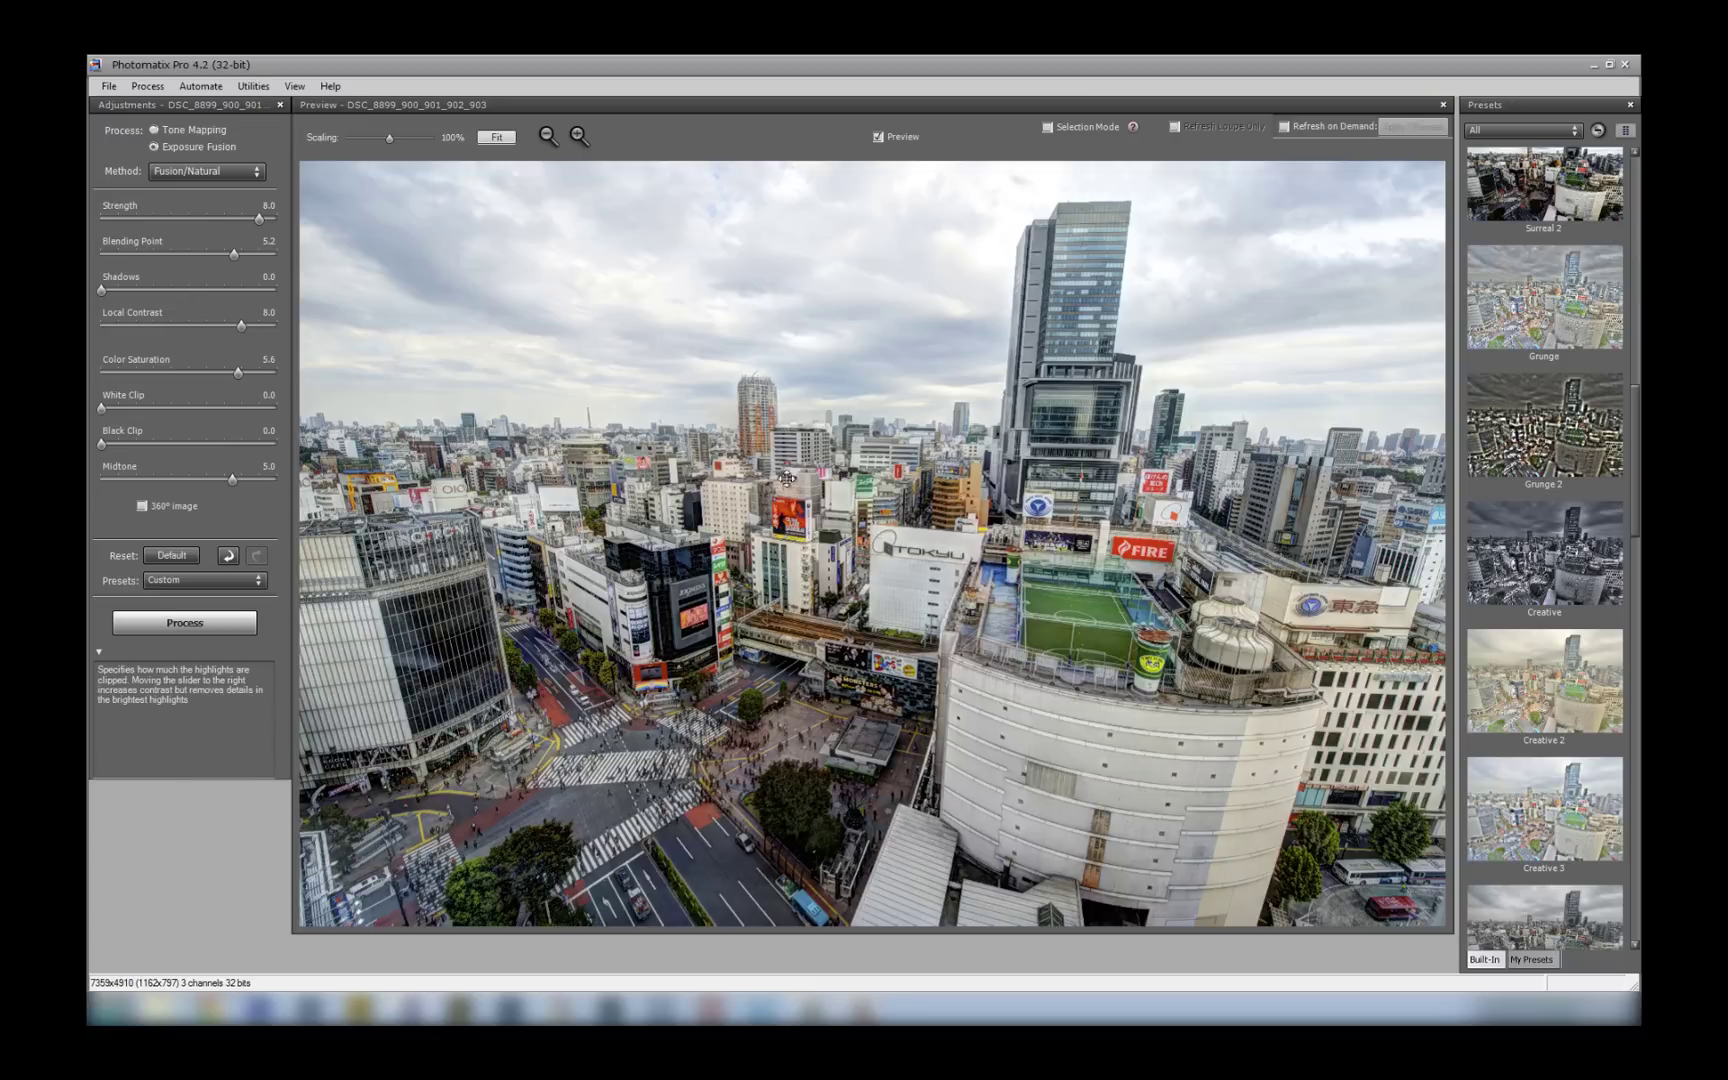
{"action": "left_click", "coordinate": [1562, 592]}
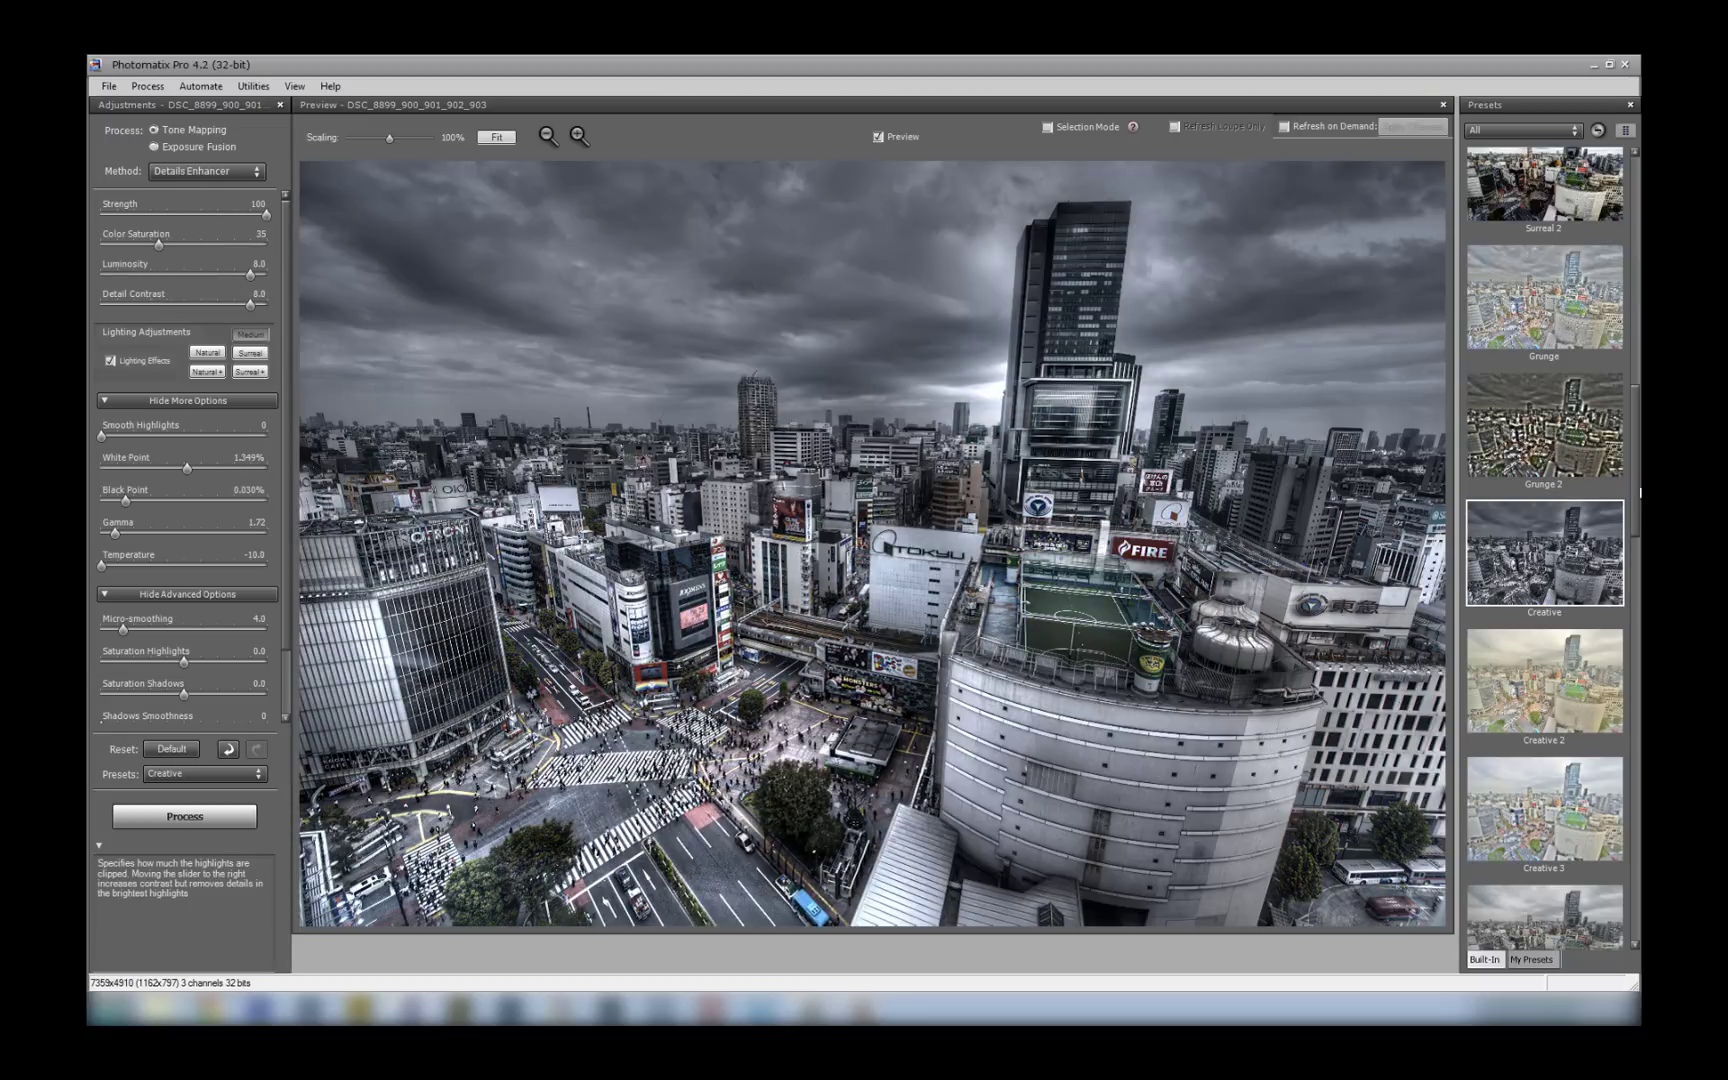
{"action": "scroll", "coordinate": [1600, 500], "scroll_direction": "down", "scroll_amount": 5}
{"action": "left_click", "coordinate": [1565, 600]}
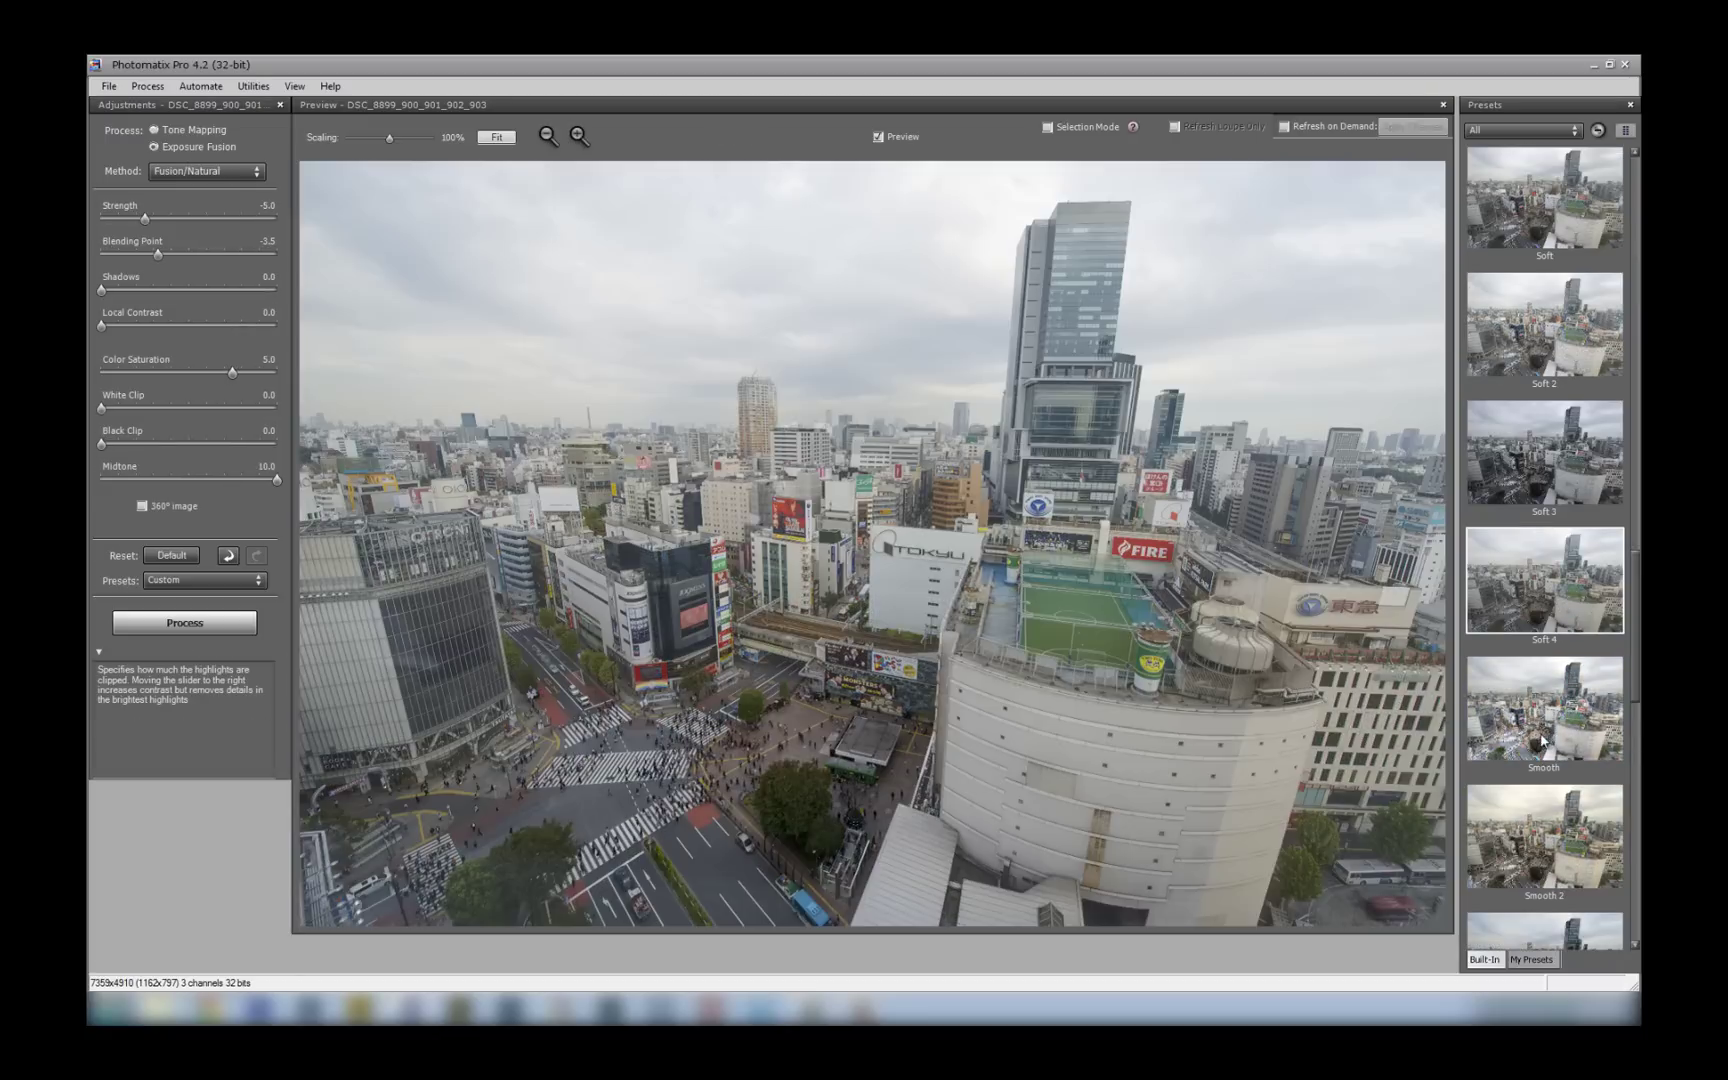
{"action": "left_click", "coordinate": [1543, 740]}
{"action": "left_click_drag", "start_coordinate": [1636, 745], "coordinate": [1636, 918]}
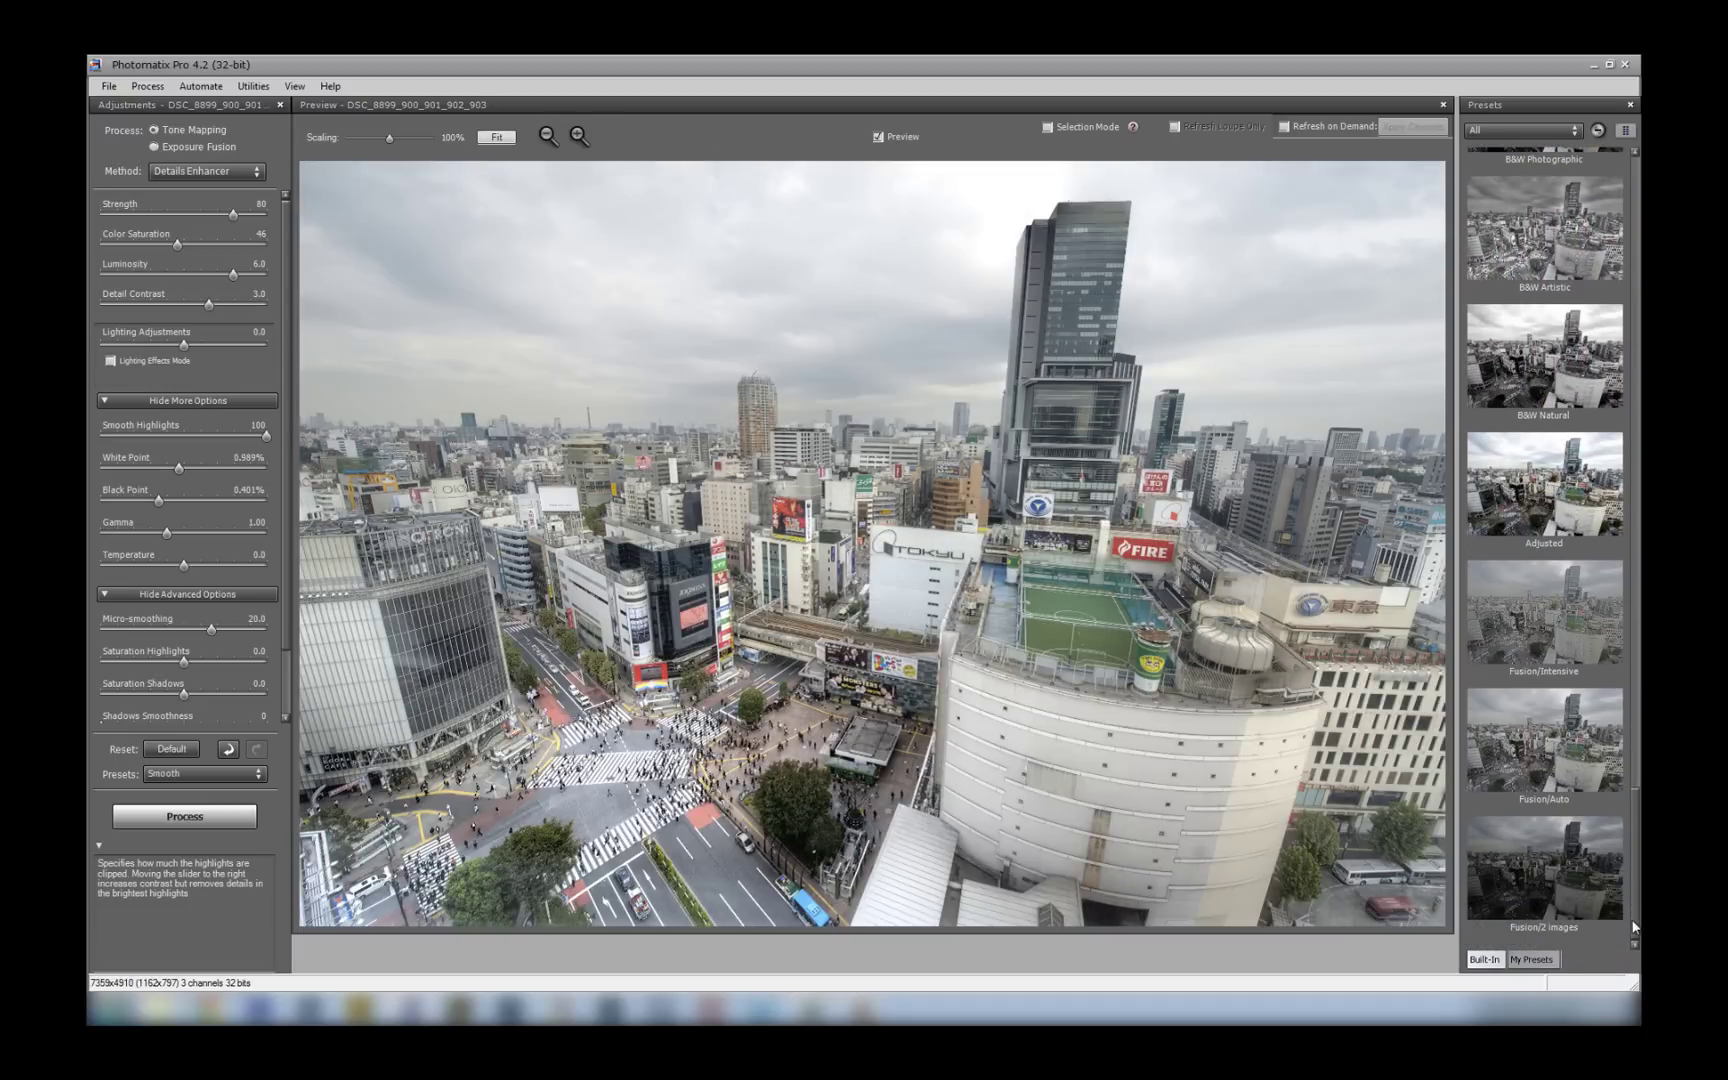
{"action": "left_click", "coordinate": [1545, 490]}
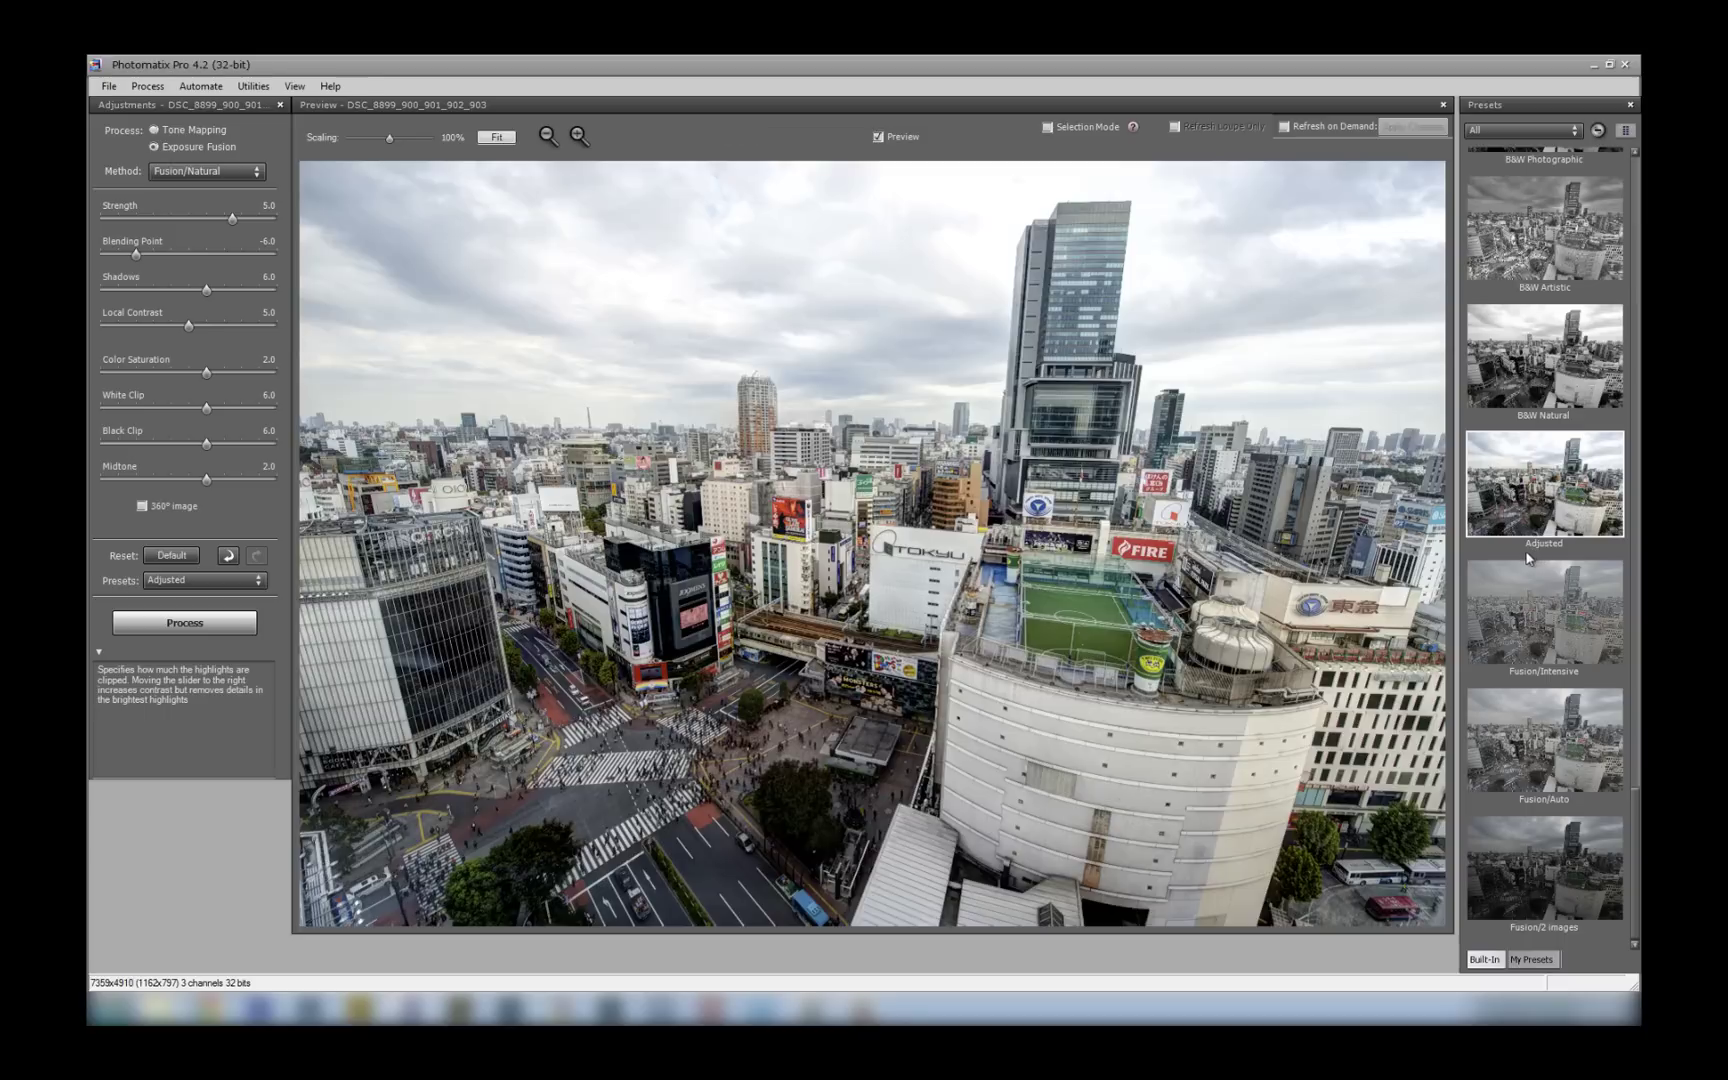
{"action": "left_click", "coordinate": [1530, 234]}
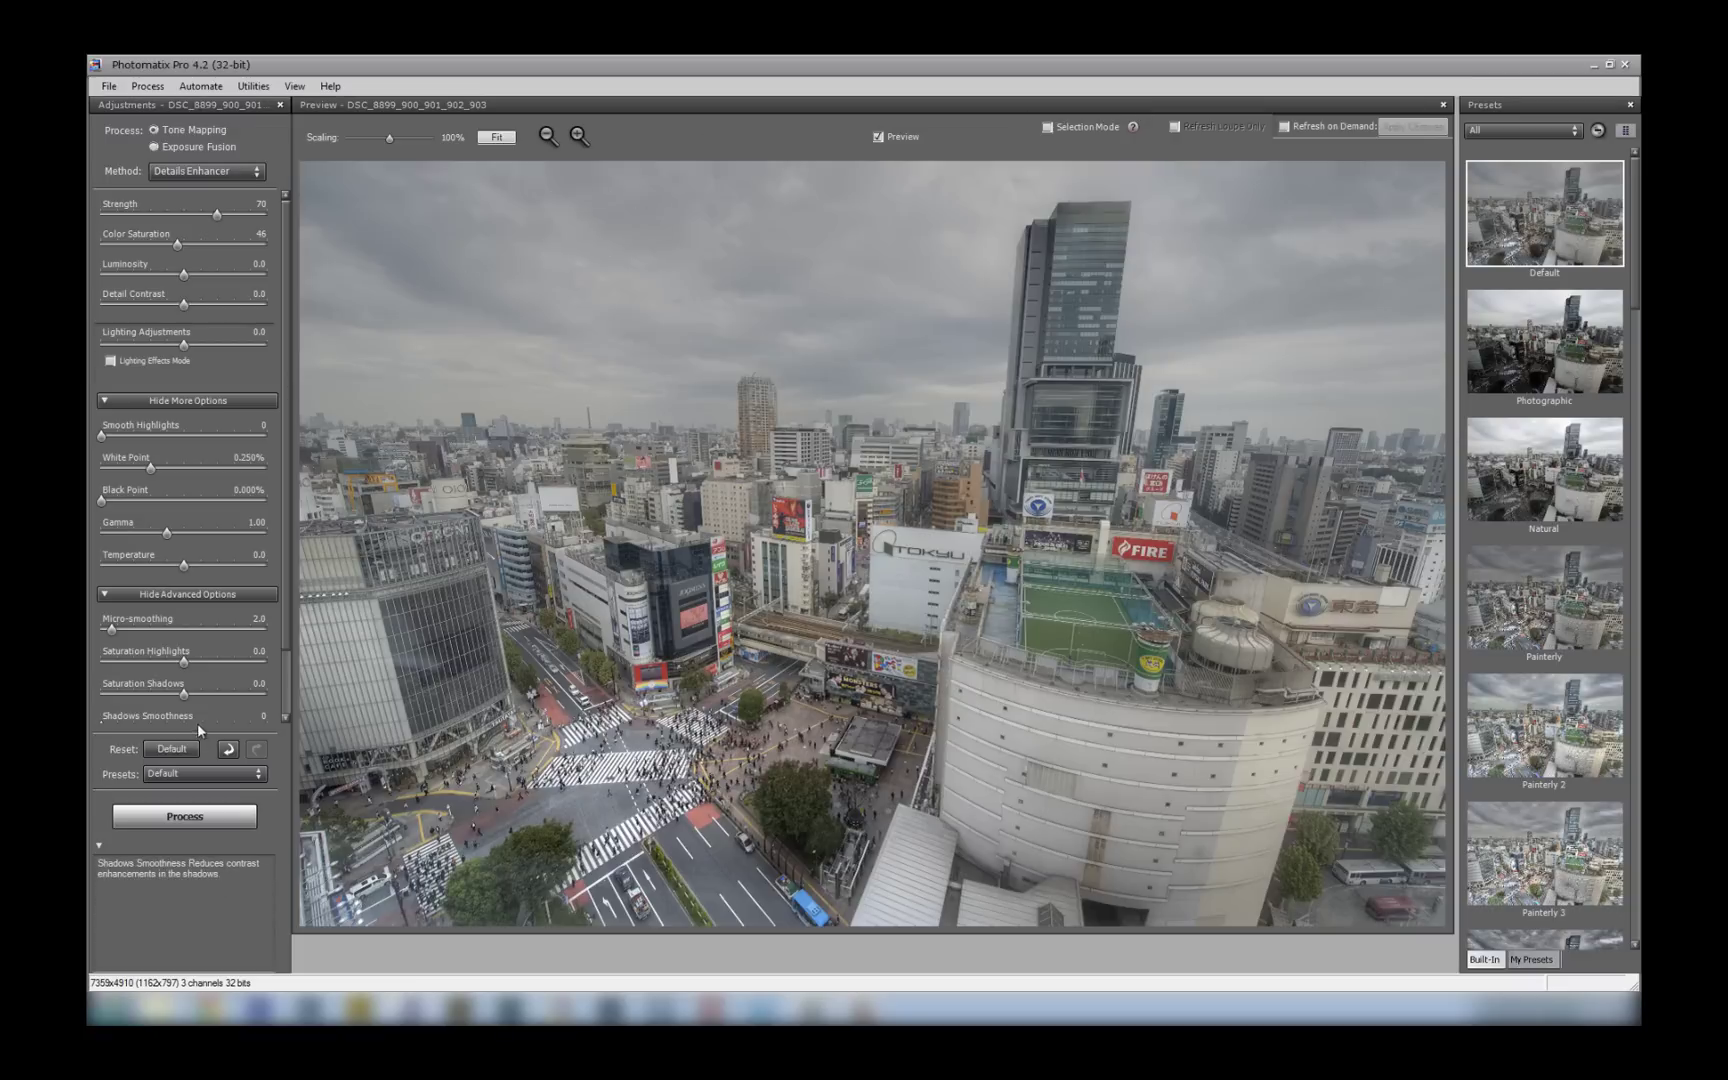
{"action": "left_click", "coordinate": [174, 750]}
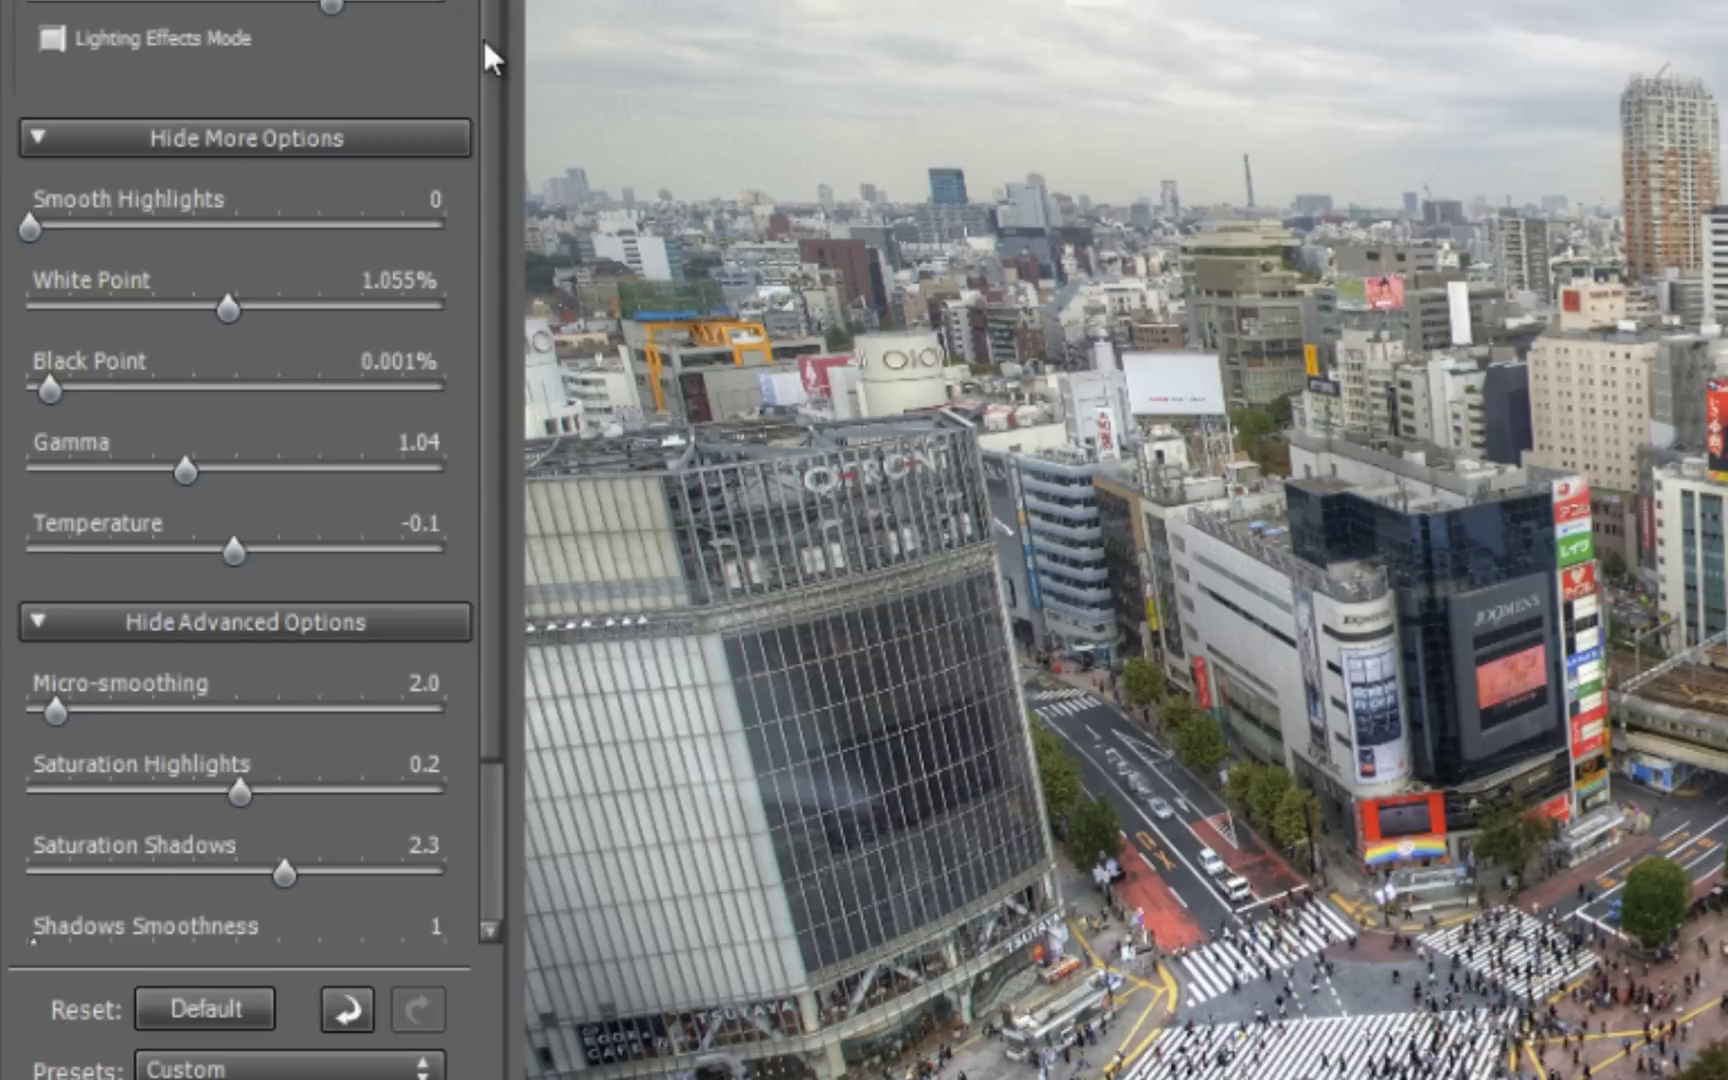
- Fine-tune the Black Point near 0.000% and set Saturation Highlights to 5.0
{"action": "scroll", "coordinate": [277, 375], "scroll_direction": "down", "scroll_amount": 2}
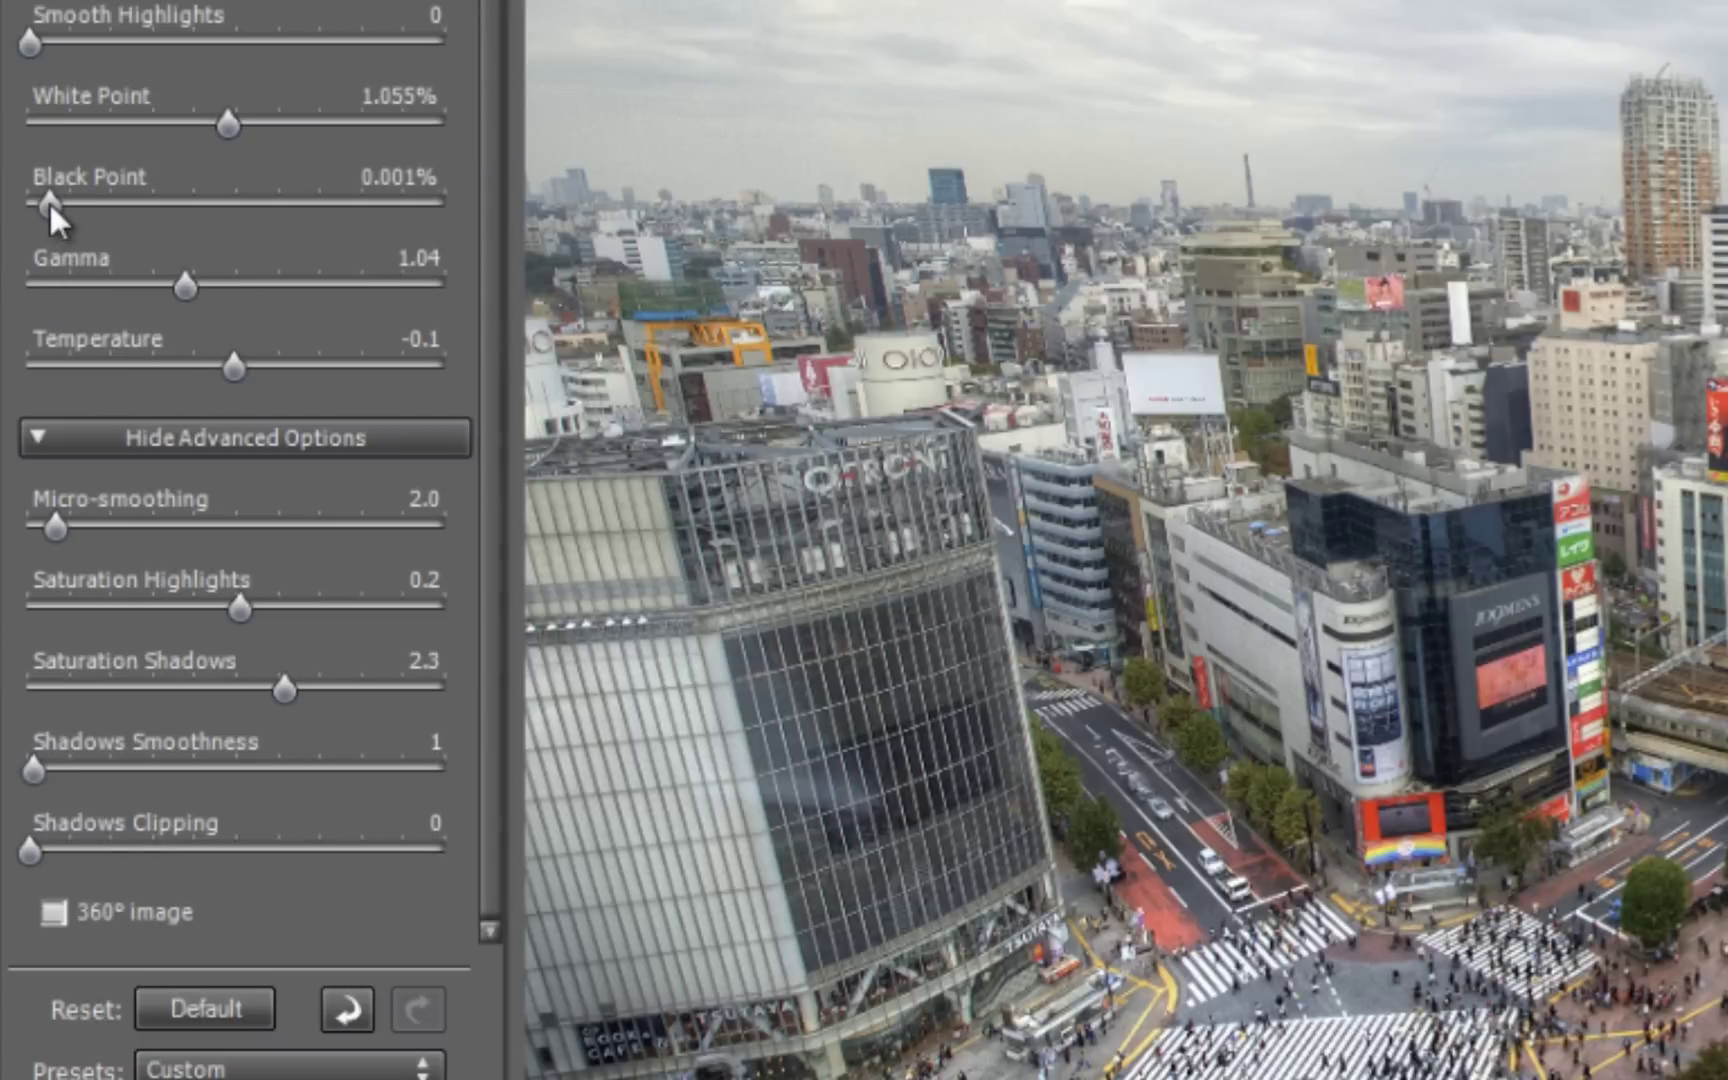
{"action": "mouse_move", "coordinate": [50, 205]}
{"action": "left_mouse_down"}
{"action": "mouse_move", "coordinate": [22, 211]}
{"action": "mouse_move", "coordinate": [54, 208]}
{"action": "left_mouse_up"}
{"action": "mouse_move", "coordinate": [63, 204]}
{"action": "left_mouse_down"}
{"action": "mouse_move", "coordinate": [86, 202]}
{"action": "mouse_move", "coordinate": [62, 212]}
{"action": "left_mouse_up"}
{"action": "left_click_drag", "start_coordinate": [205, 589], "coordinate": [197, 591]}
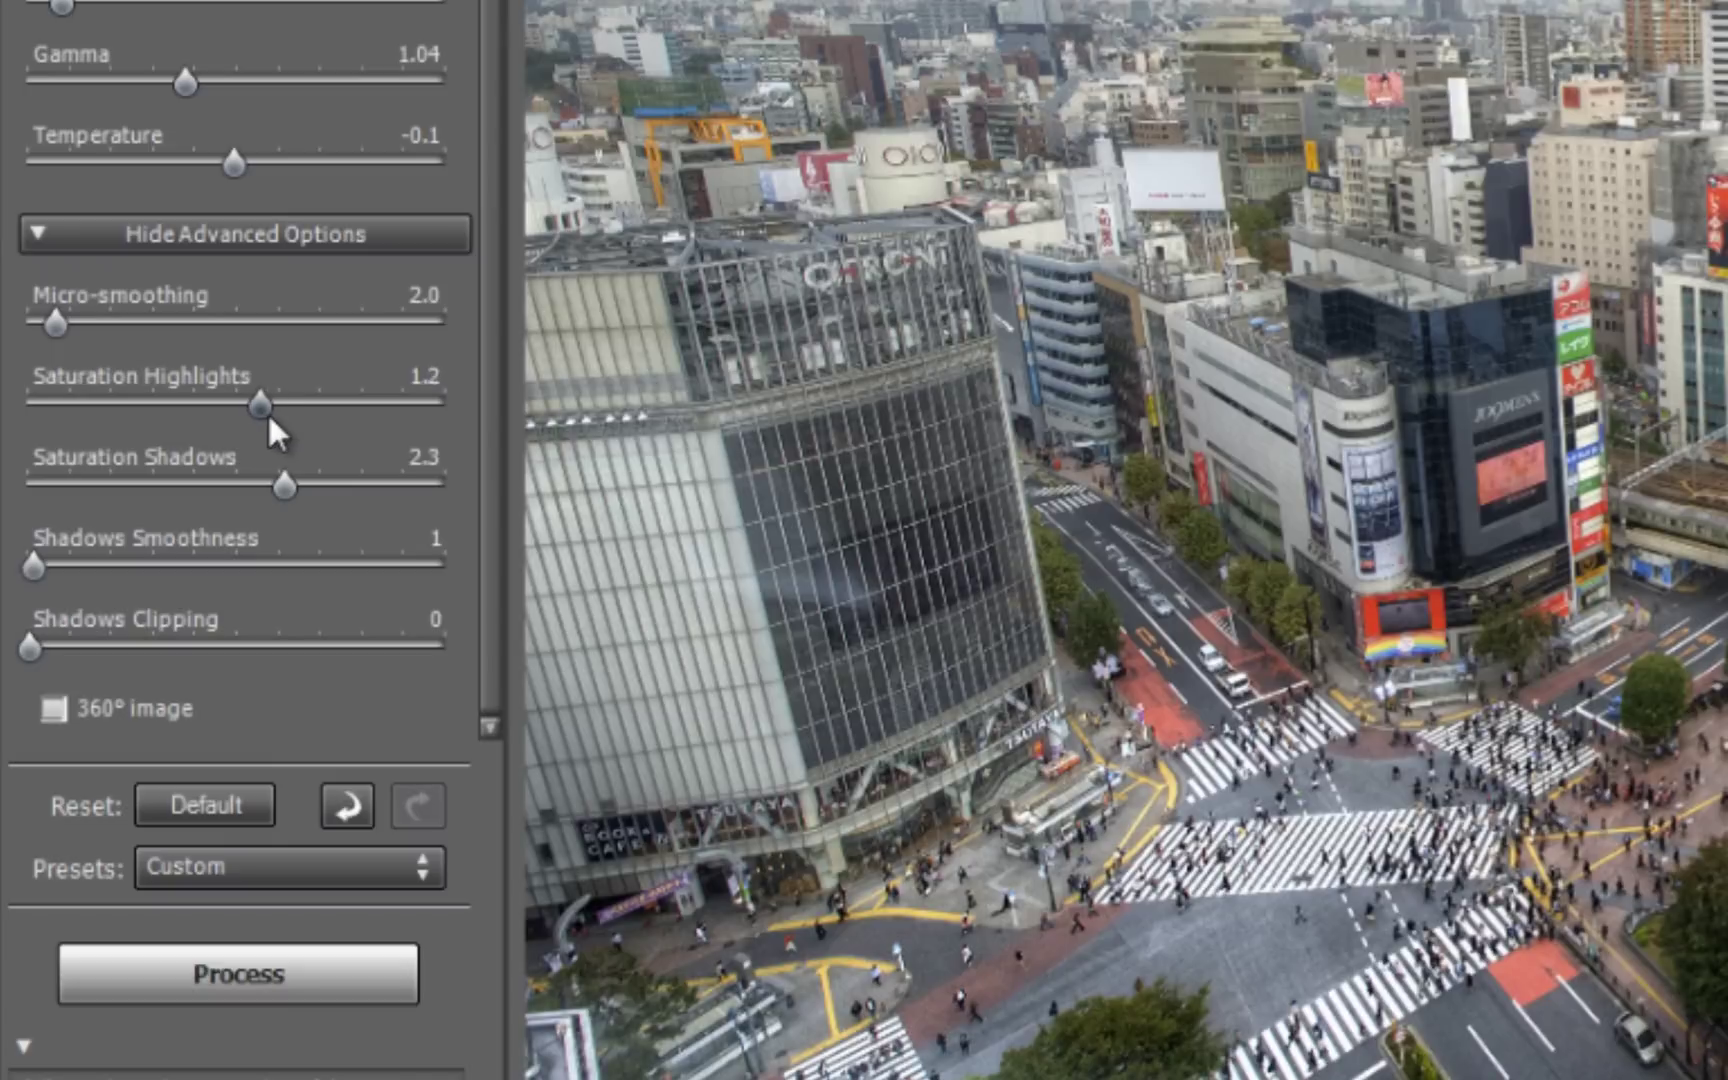
{"action": "left_click_drag", "start_coordinate": [268, 418], "coordinate": [271, 418]}
{"action": "left_click", "coordinate": [336, 408]}
- Adjust Saturation Shadows to about 1.7 while inspecting the FIRE sign in the Loupe
{"action": "left_click_drag", "start_coordinate": [319, 486], "coordinate": [260, 496]}
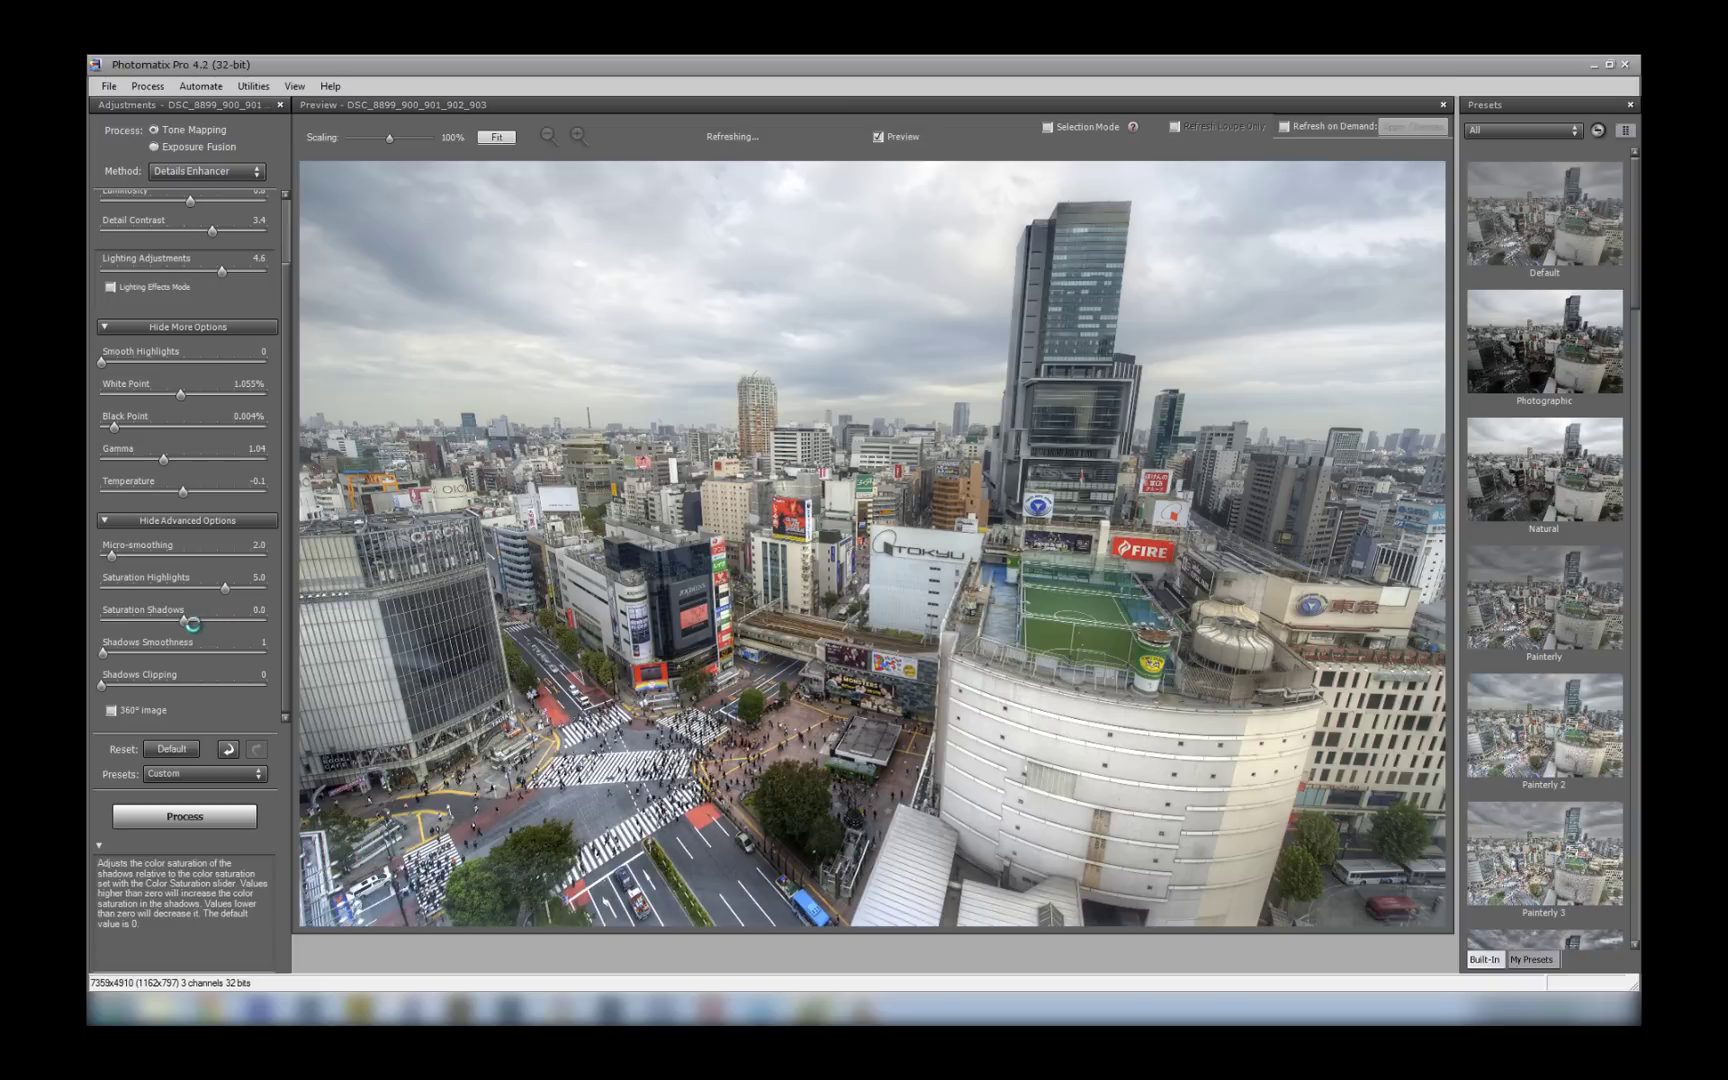
{"action": "left_click_drag", "start_coordinate": [192, 624], "coordinate": [196, 624]}
{"action": "left_click", "coordinate": [1148, 552]}
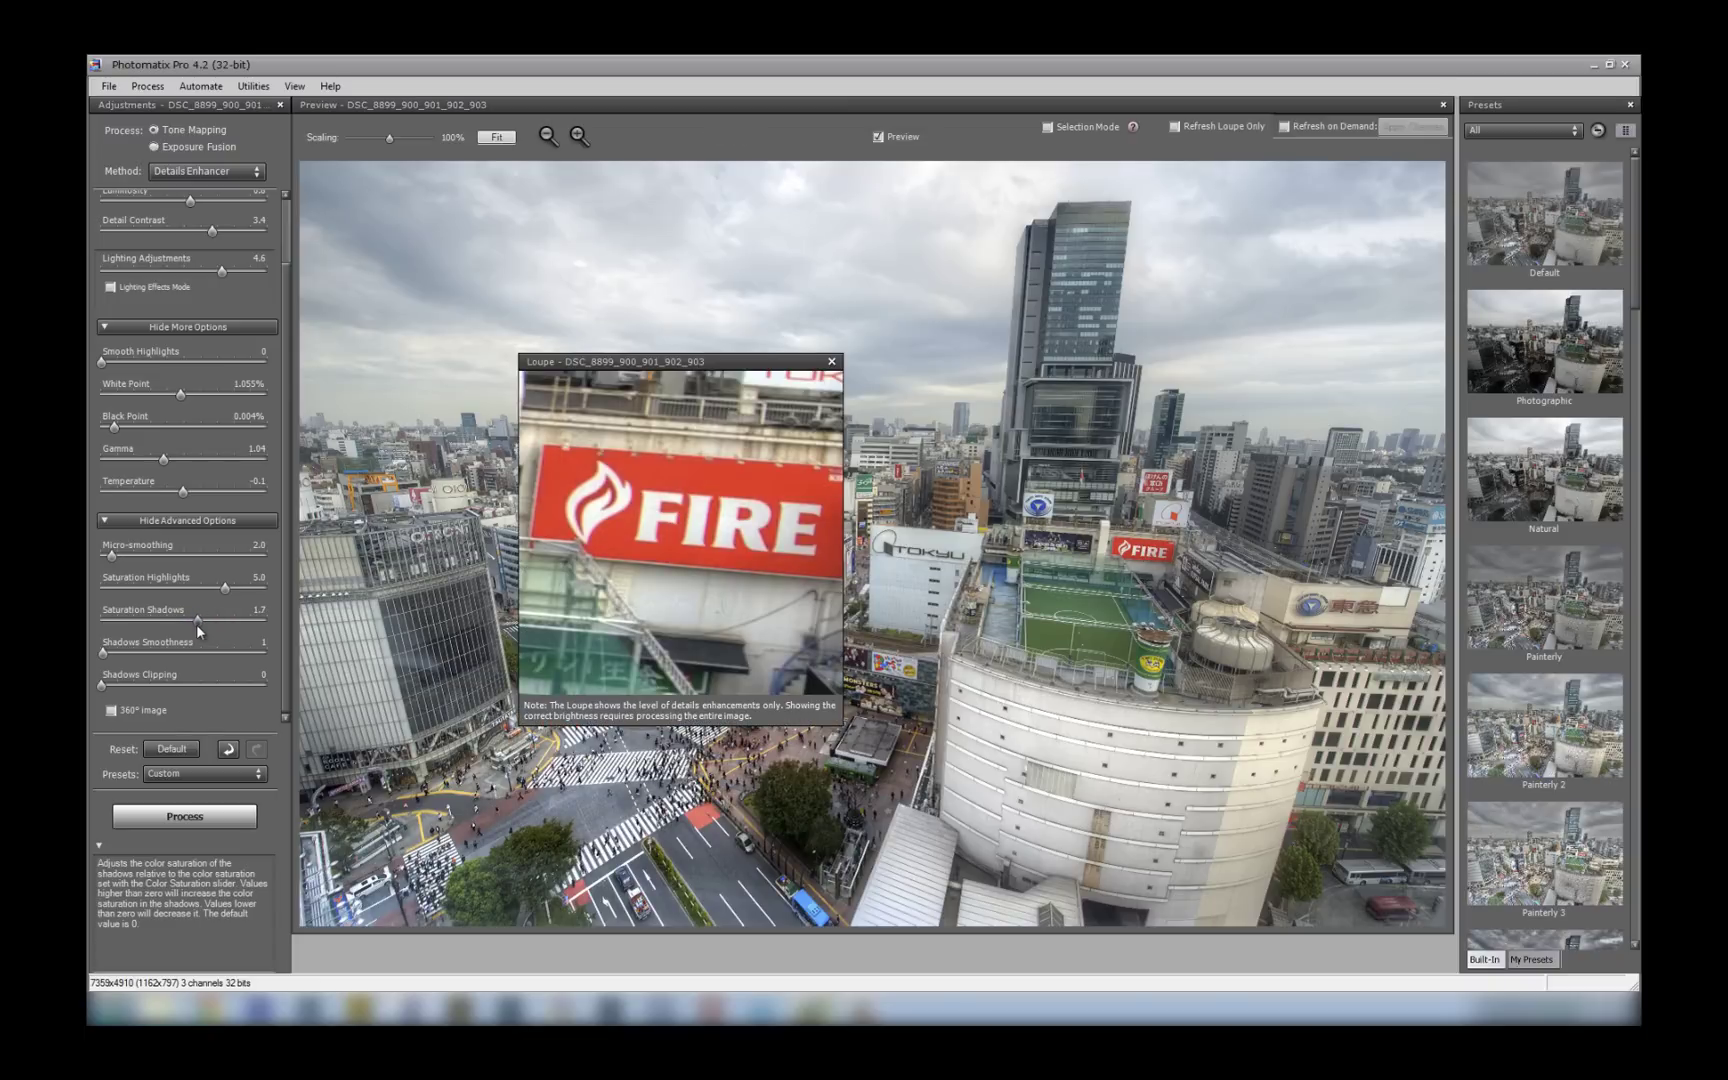
{"action": "left_click_drag", "start_coordinate": [196, 624], "coordinate": [184, 620]}
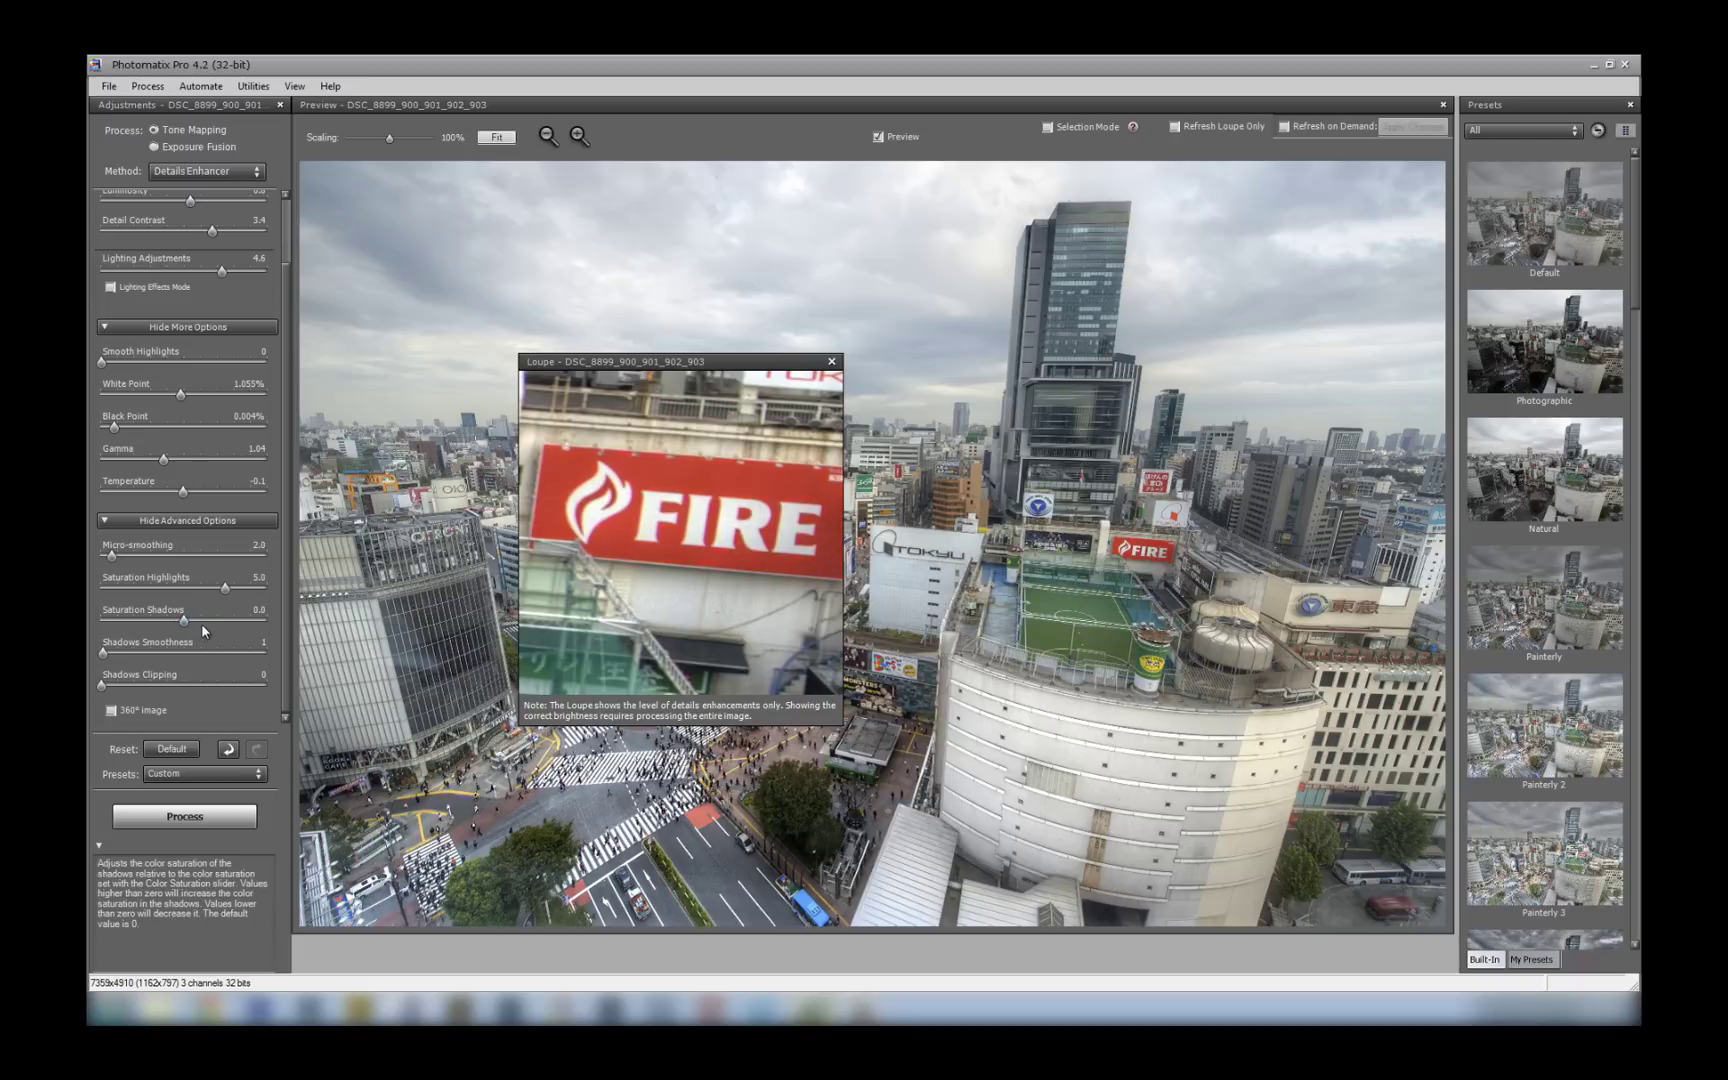
- Process the tone mapping, then apply Mild contrast with shadows contrast eased to -6
{"action": "left_click", "coordinate": [193, 817]}
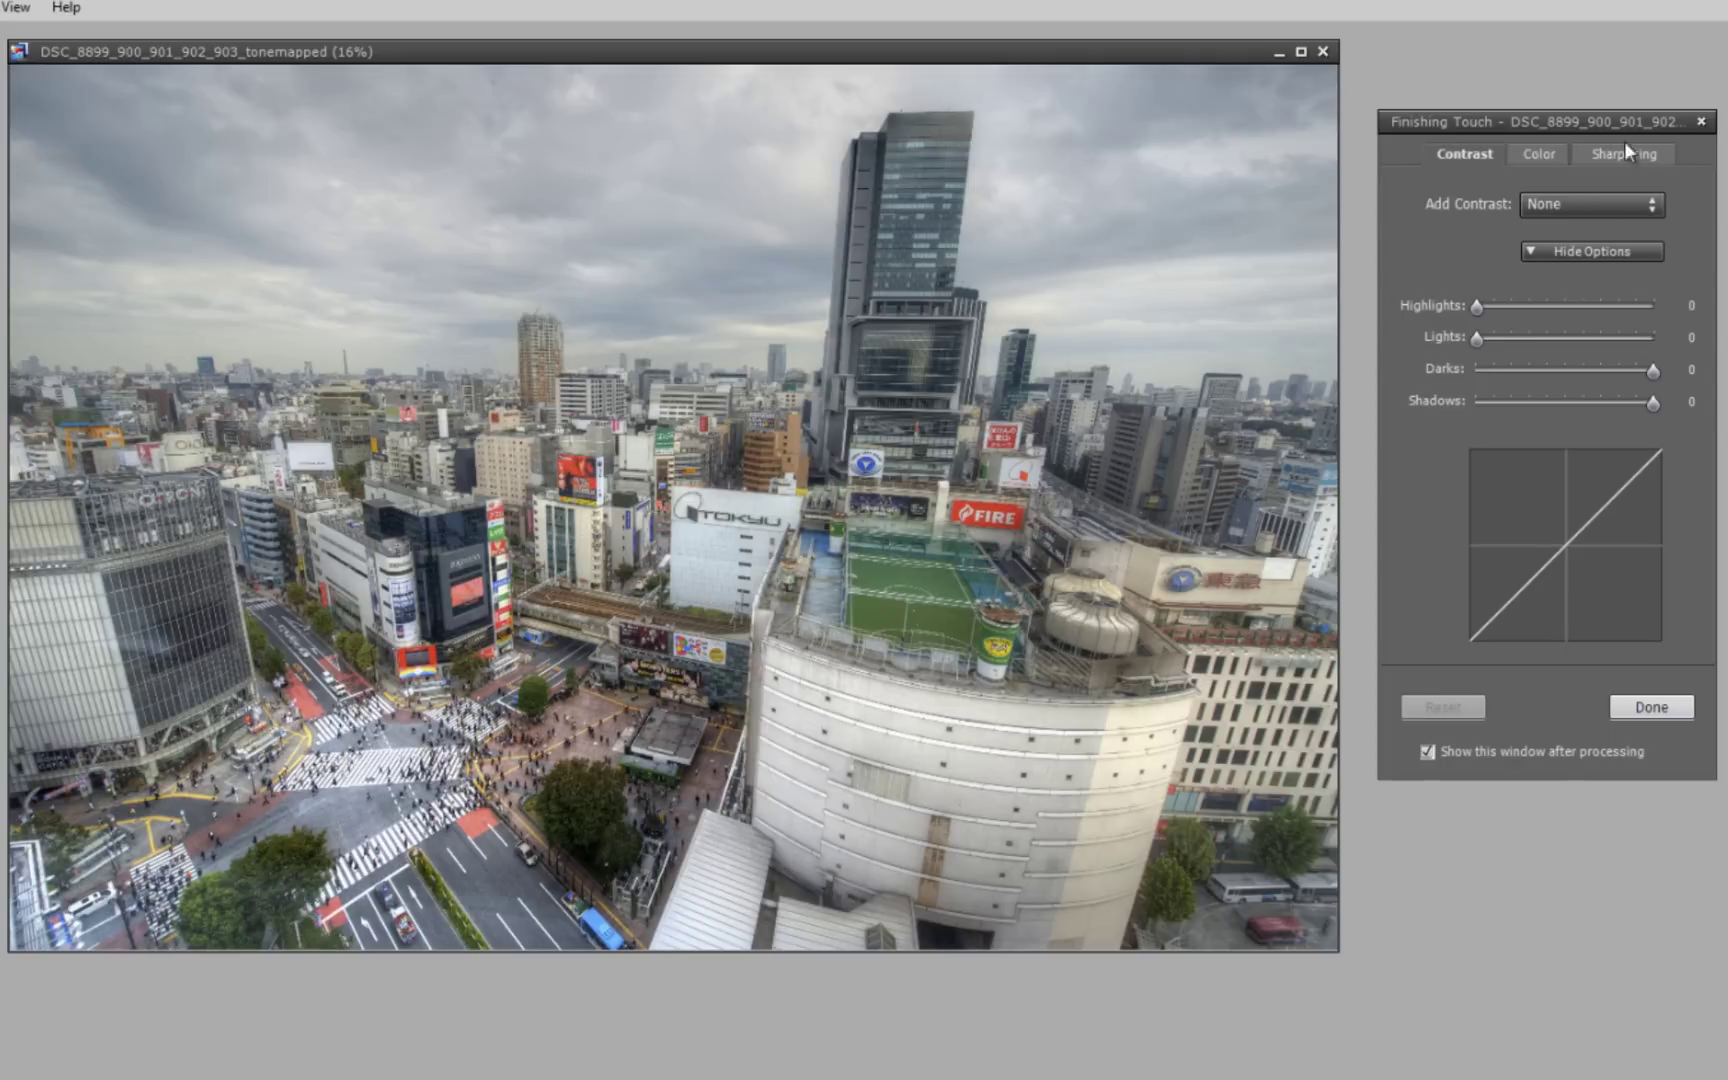
{"action": "left_click", "coordinate": [1609, 208]}
{"action": "left_click", "coordinate": [1612, 265]}
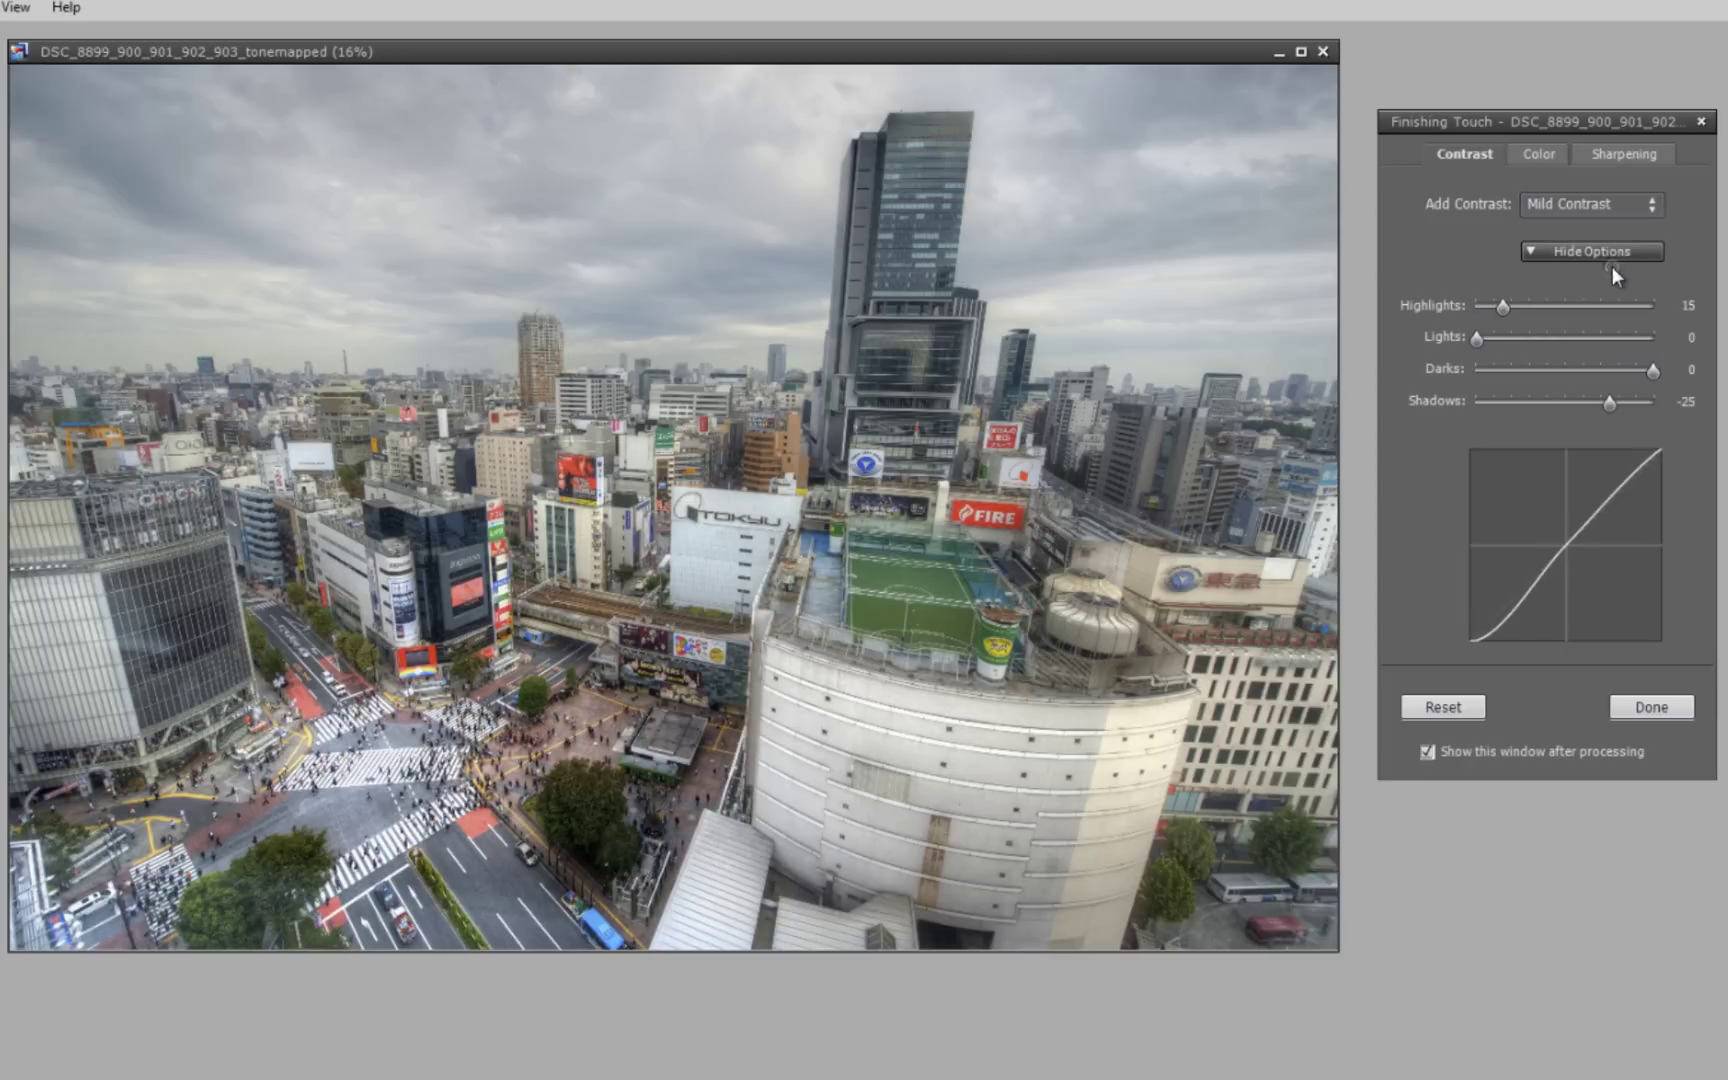
{"action": "left_click", "coordinate": [1608, 205]}
{"action": "left_click", "coordinate": [1608, 221]}
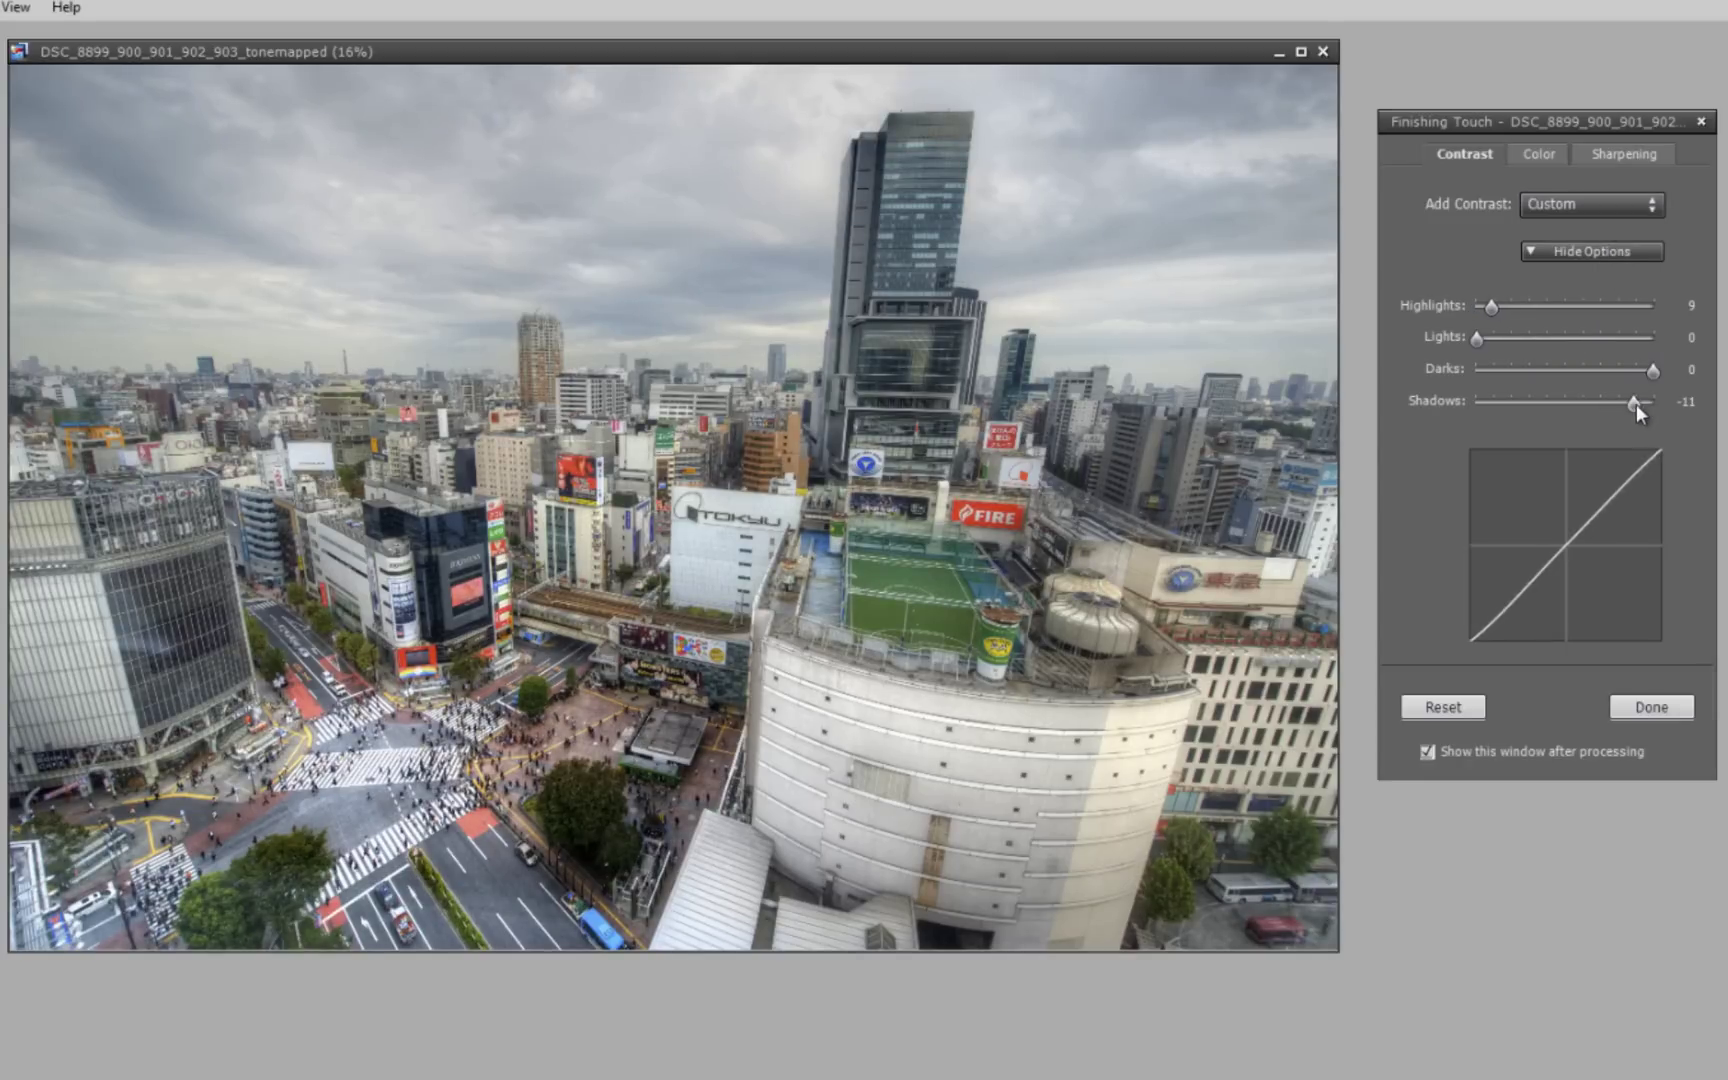
{"action": "left_click_drag", "start_coordinate": [1634, 404], "coordinate": [1643, 402]}
- Boost red saturation and apply Mild sharpening (Amount 50, Radius 1, Threshold 5)
{"action": "left_click", "coordinate": [1538, 156]}
{"action": "mouse_move", "coordinate": [1560, 246]}
{"action": "left_mouse_down"}
{"action": "mouse_move", "coordinate": [1595, 247]}
{"action": "mouse_move", "coordinate": [1578, 247]}
{"action": "left_mouse_up"}
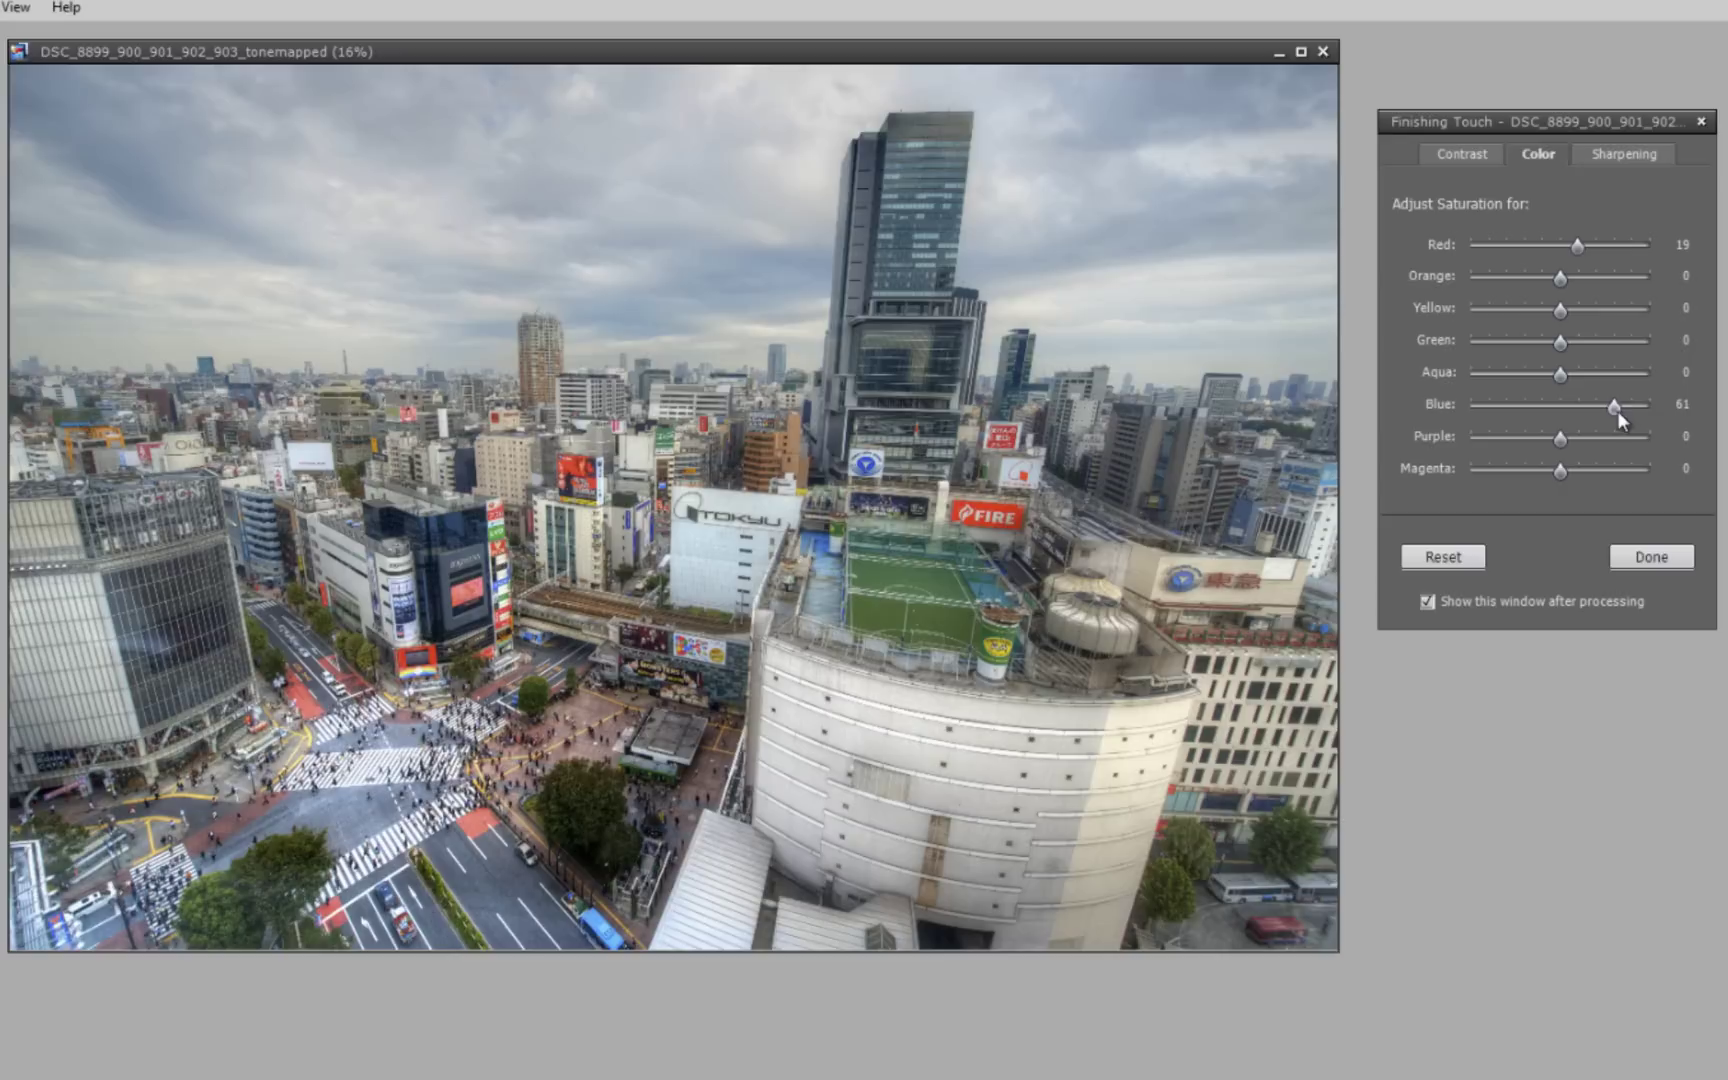
{"action": "left_click", "coordinate": [1622, 154]}
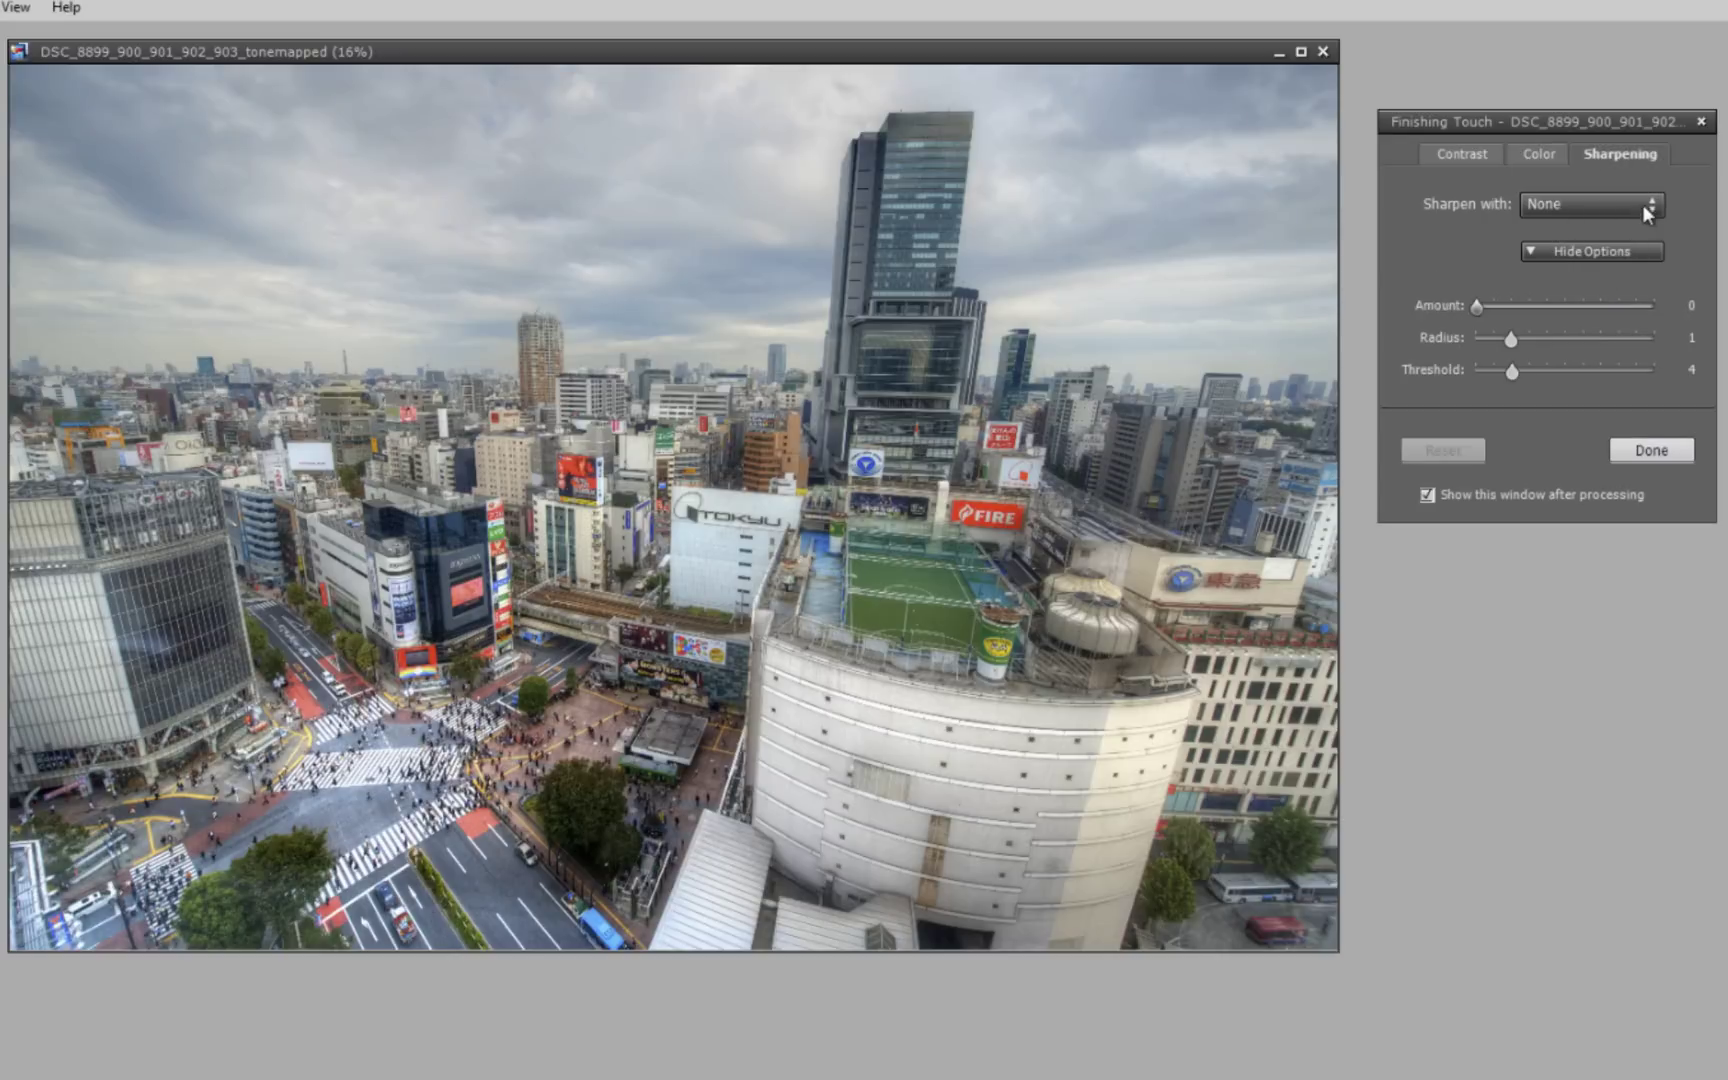
{"action": "left_click", "coordinate": [1645, 210]}
{"action": "left_click", "coordinate": [1629, 263]}
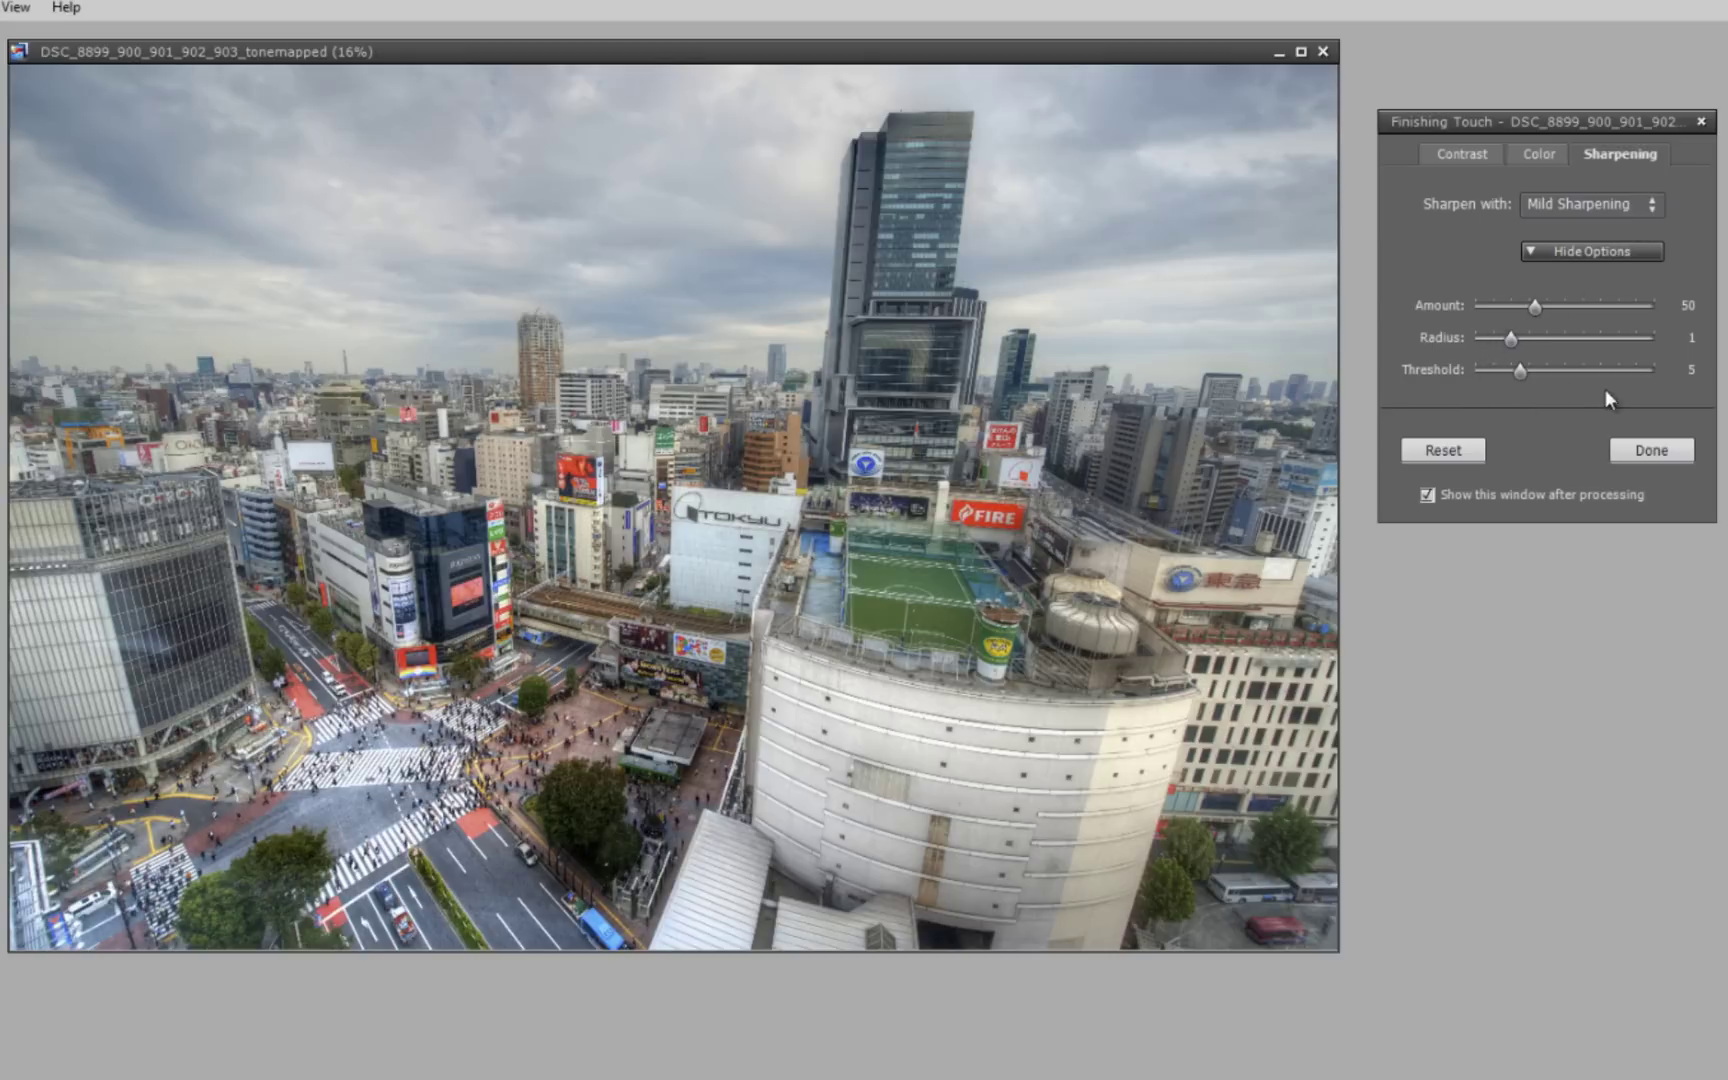
- Apply the Finishing Touch adjustments and save the image as DSC_8899_900_901_902_903_tonemapped.jpg in JPEG format
{"action": "left_click", "coordinate": [1651, 450]}
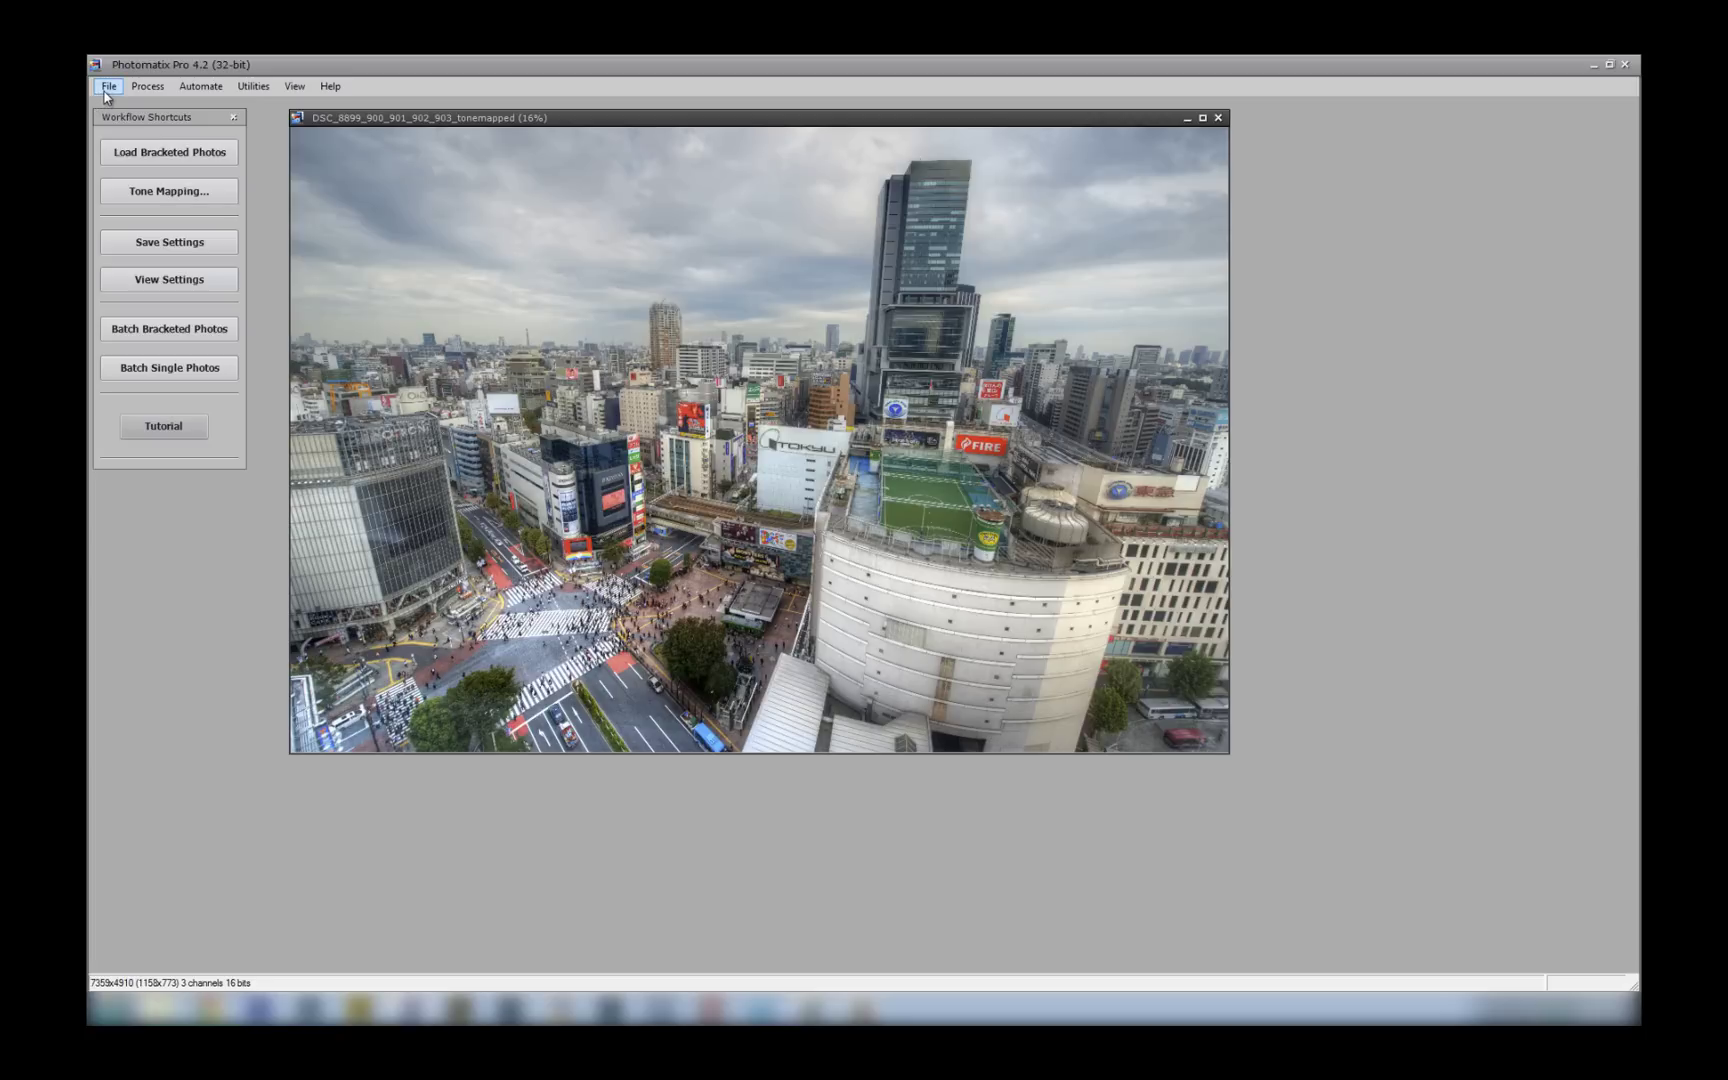
{"action": "left_click", "coordinate": [109, 86]}
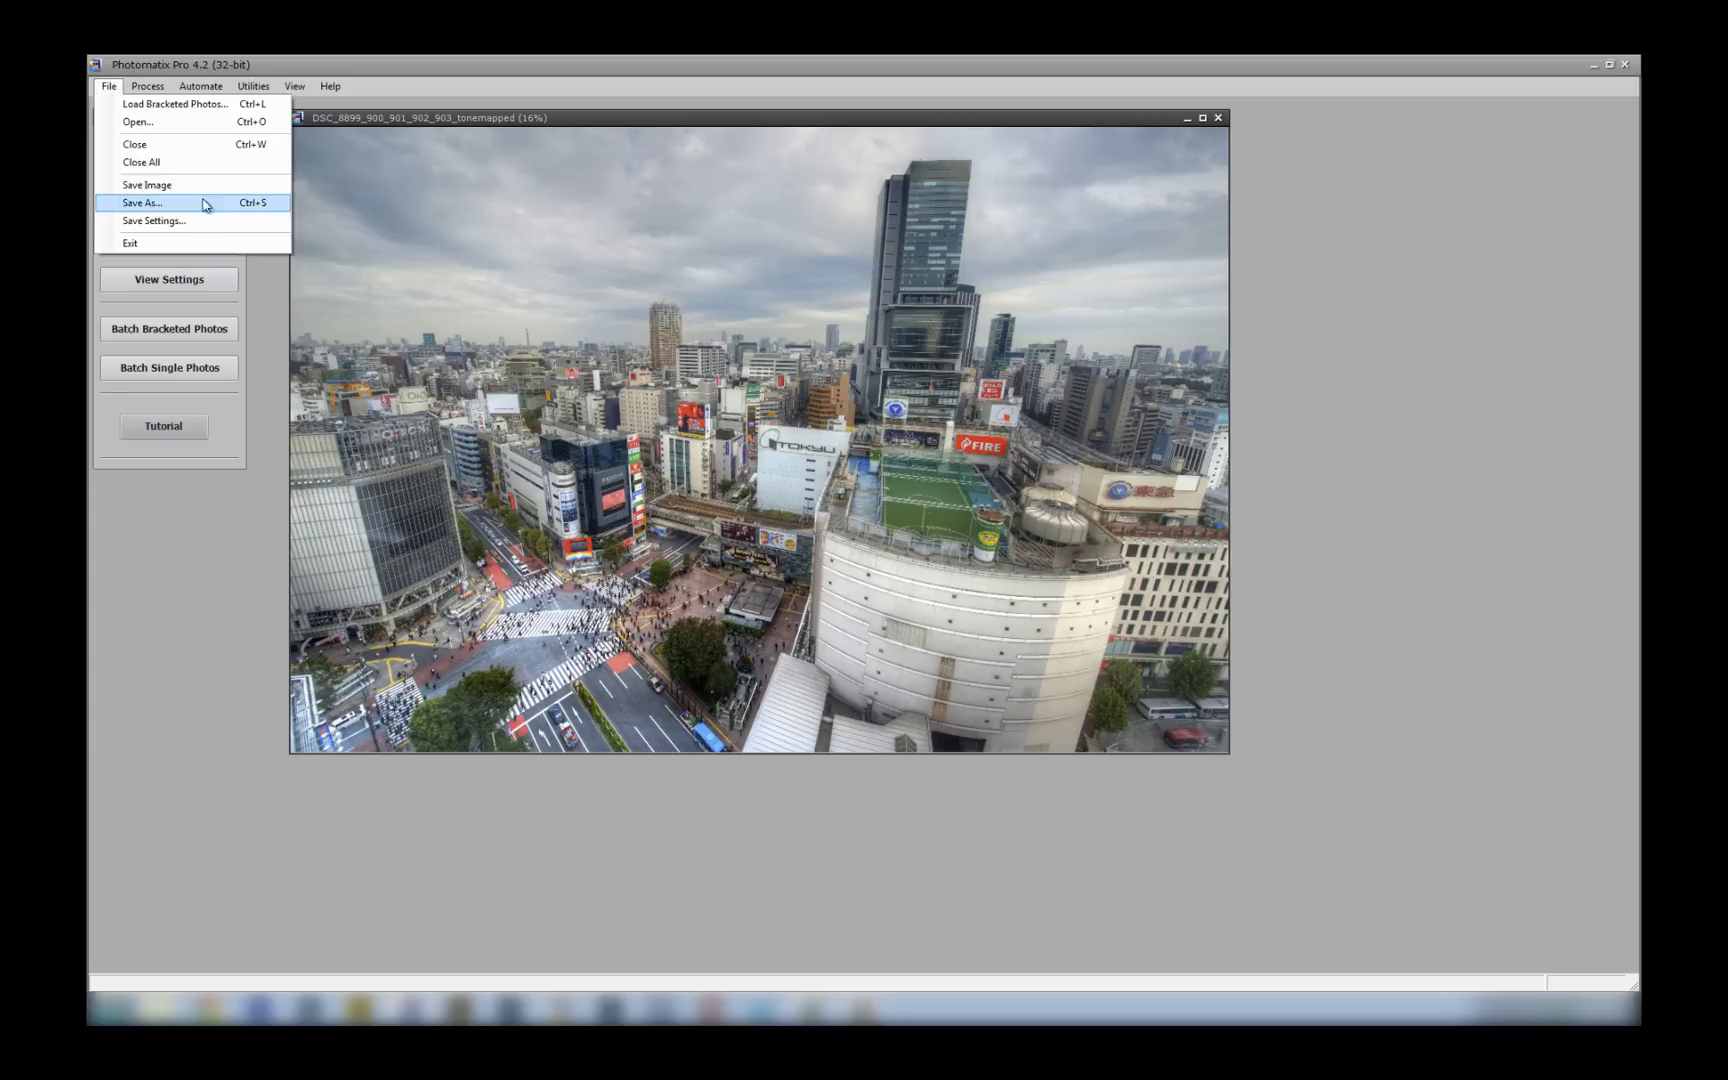
{"action": "left_click", "coordinate": [205, 203]}
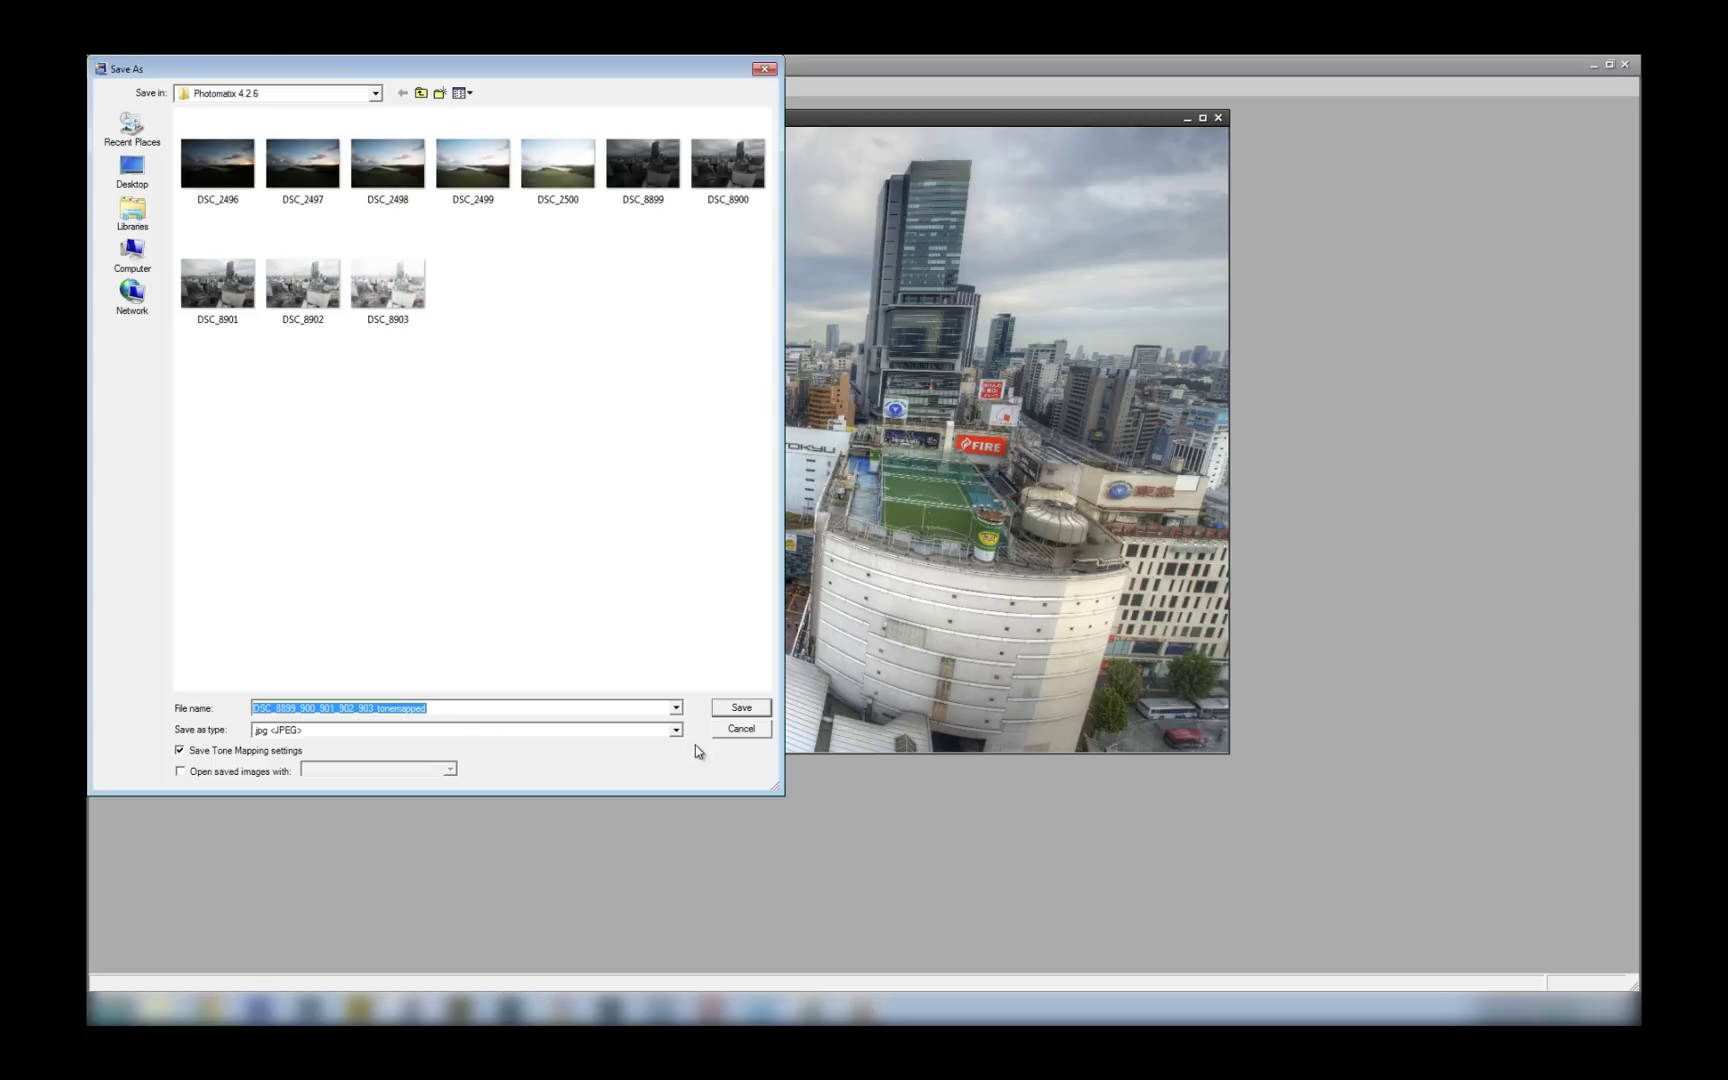
{"action": "left_click", "coordinate": [676, 730]}
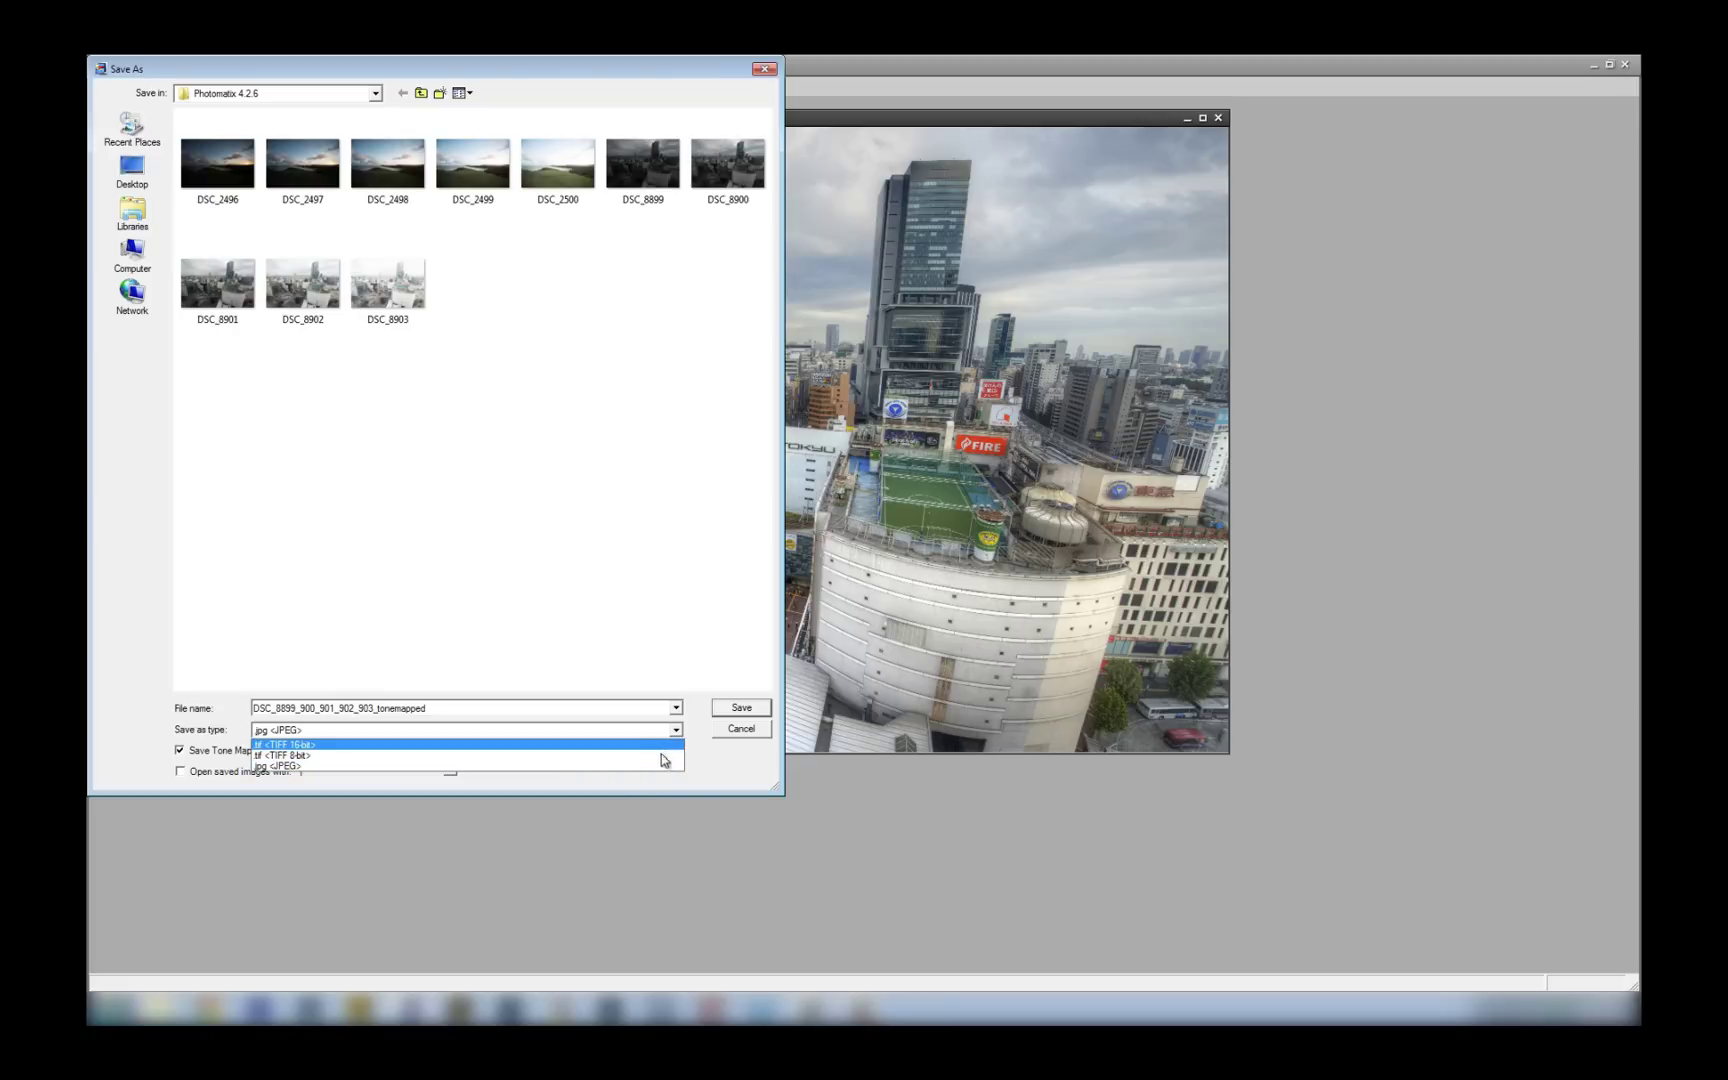
{"action": "left_click", "coordinate": [663, 766]}
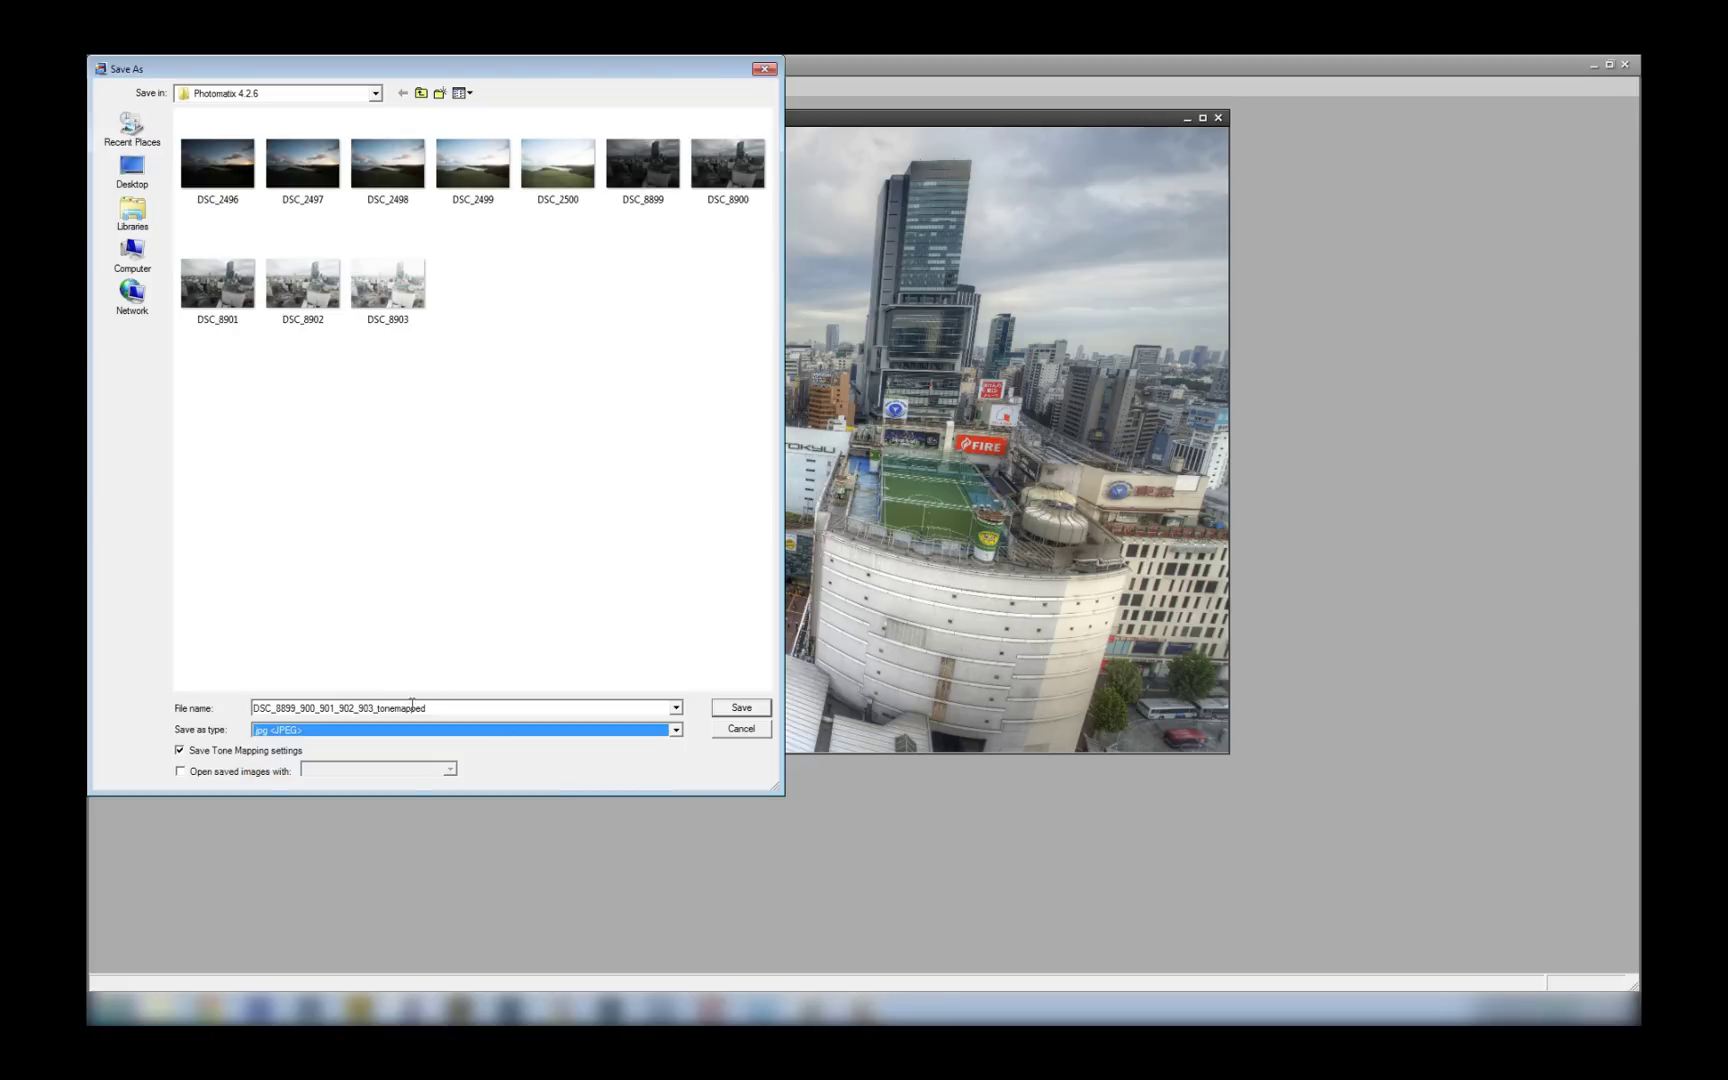
{"action": "left_click", "coordinate": [746, 712]}
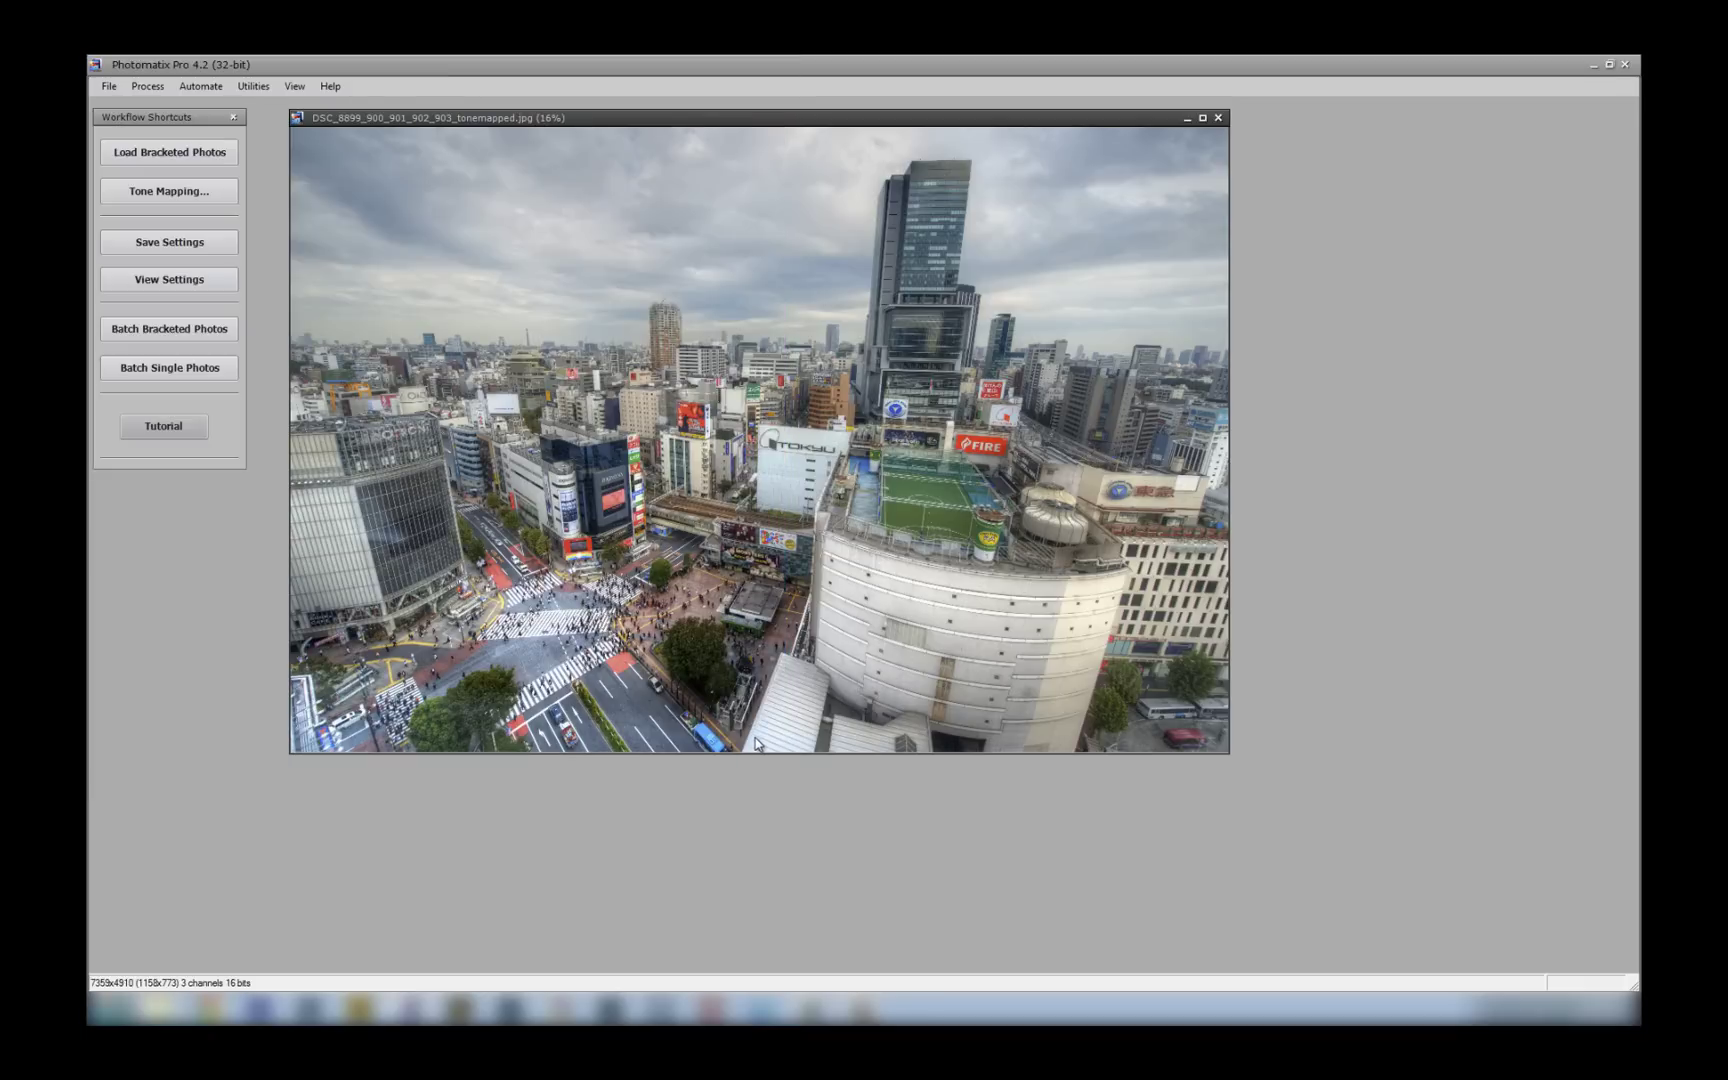
- Maximize the tonemapped JPEG window, then zoom in and back out to review the Shibuya crossing result
{"action": "left_click", "coordinate": [1204, 120]}
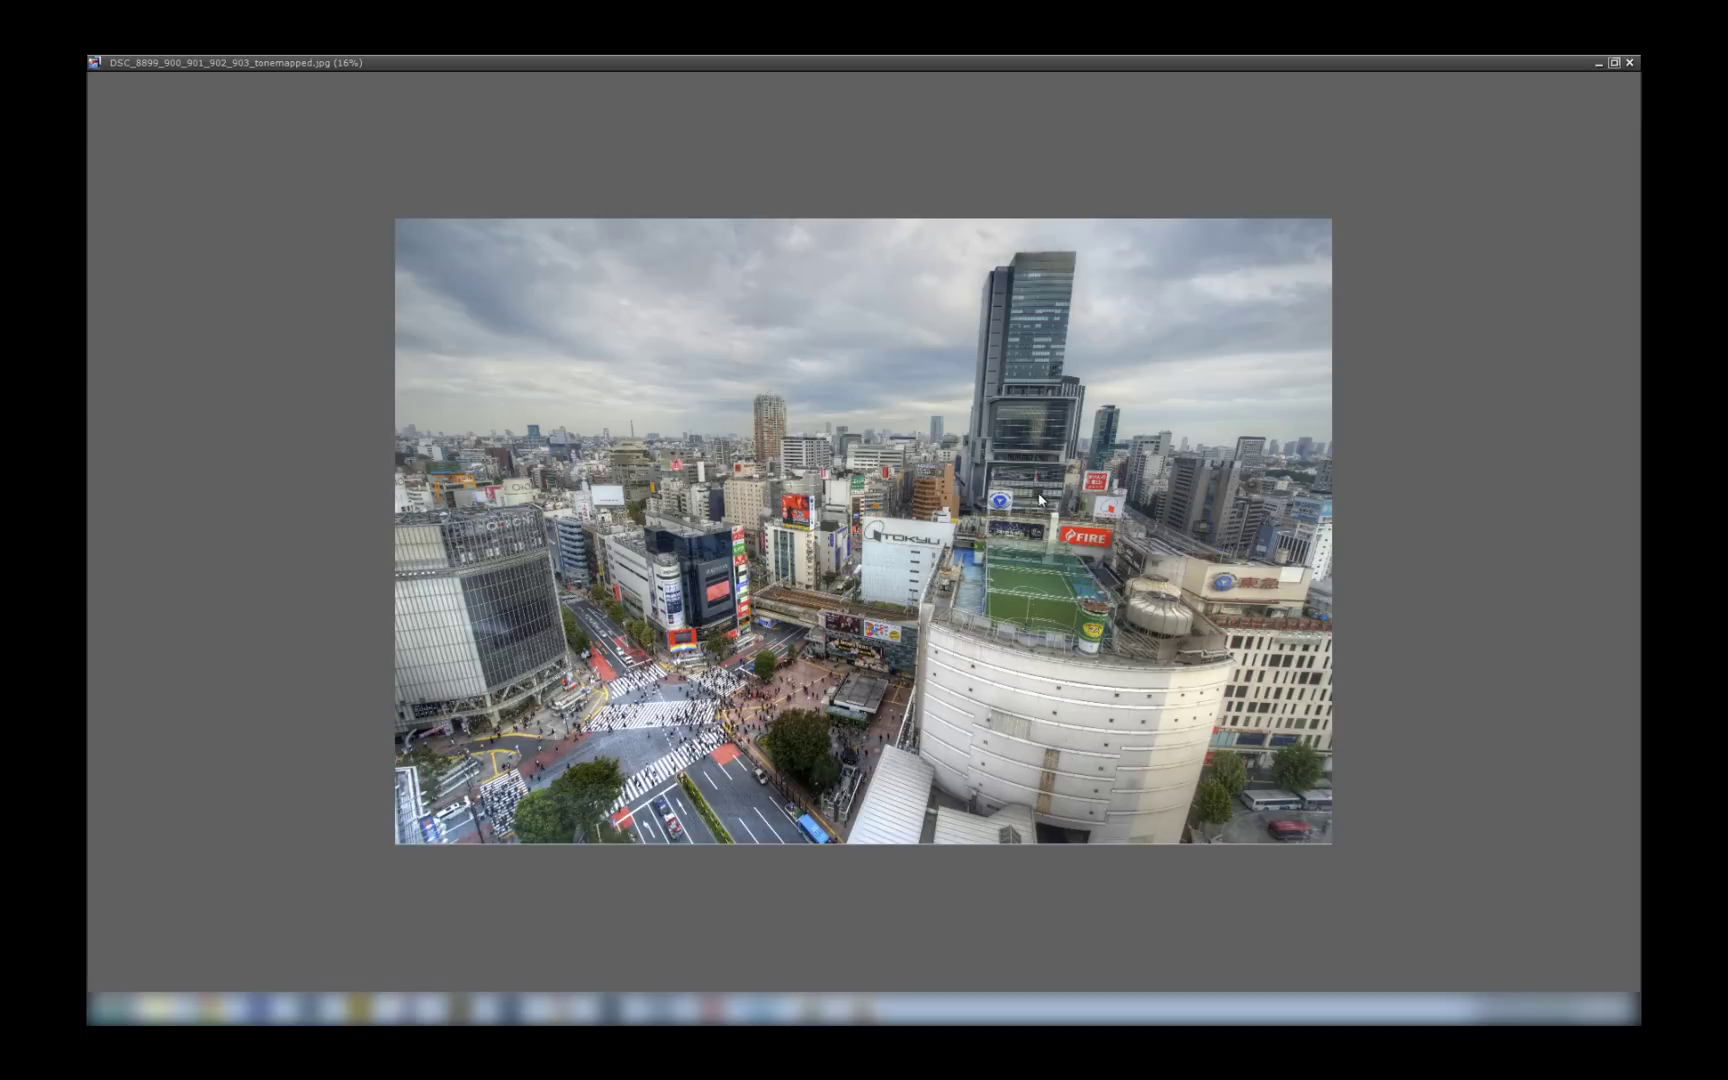
{"action": "scroll", "coordinate": [1037, 500], "scroll_direction": "up", "scroll_amount": 1}
{"action": "scroll", "coordinate": [1033, 500], "scroll_direction": "down", "scroll_amount": 1}
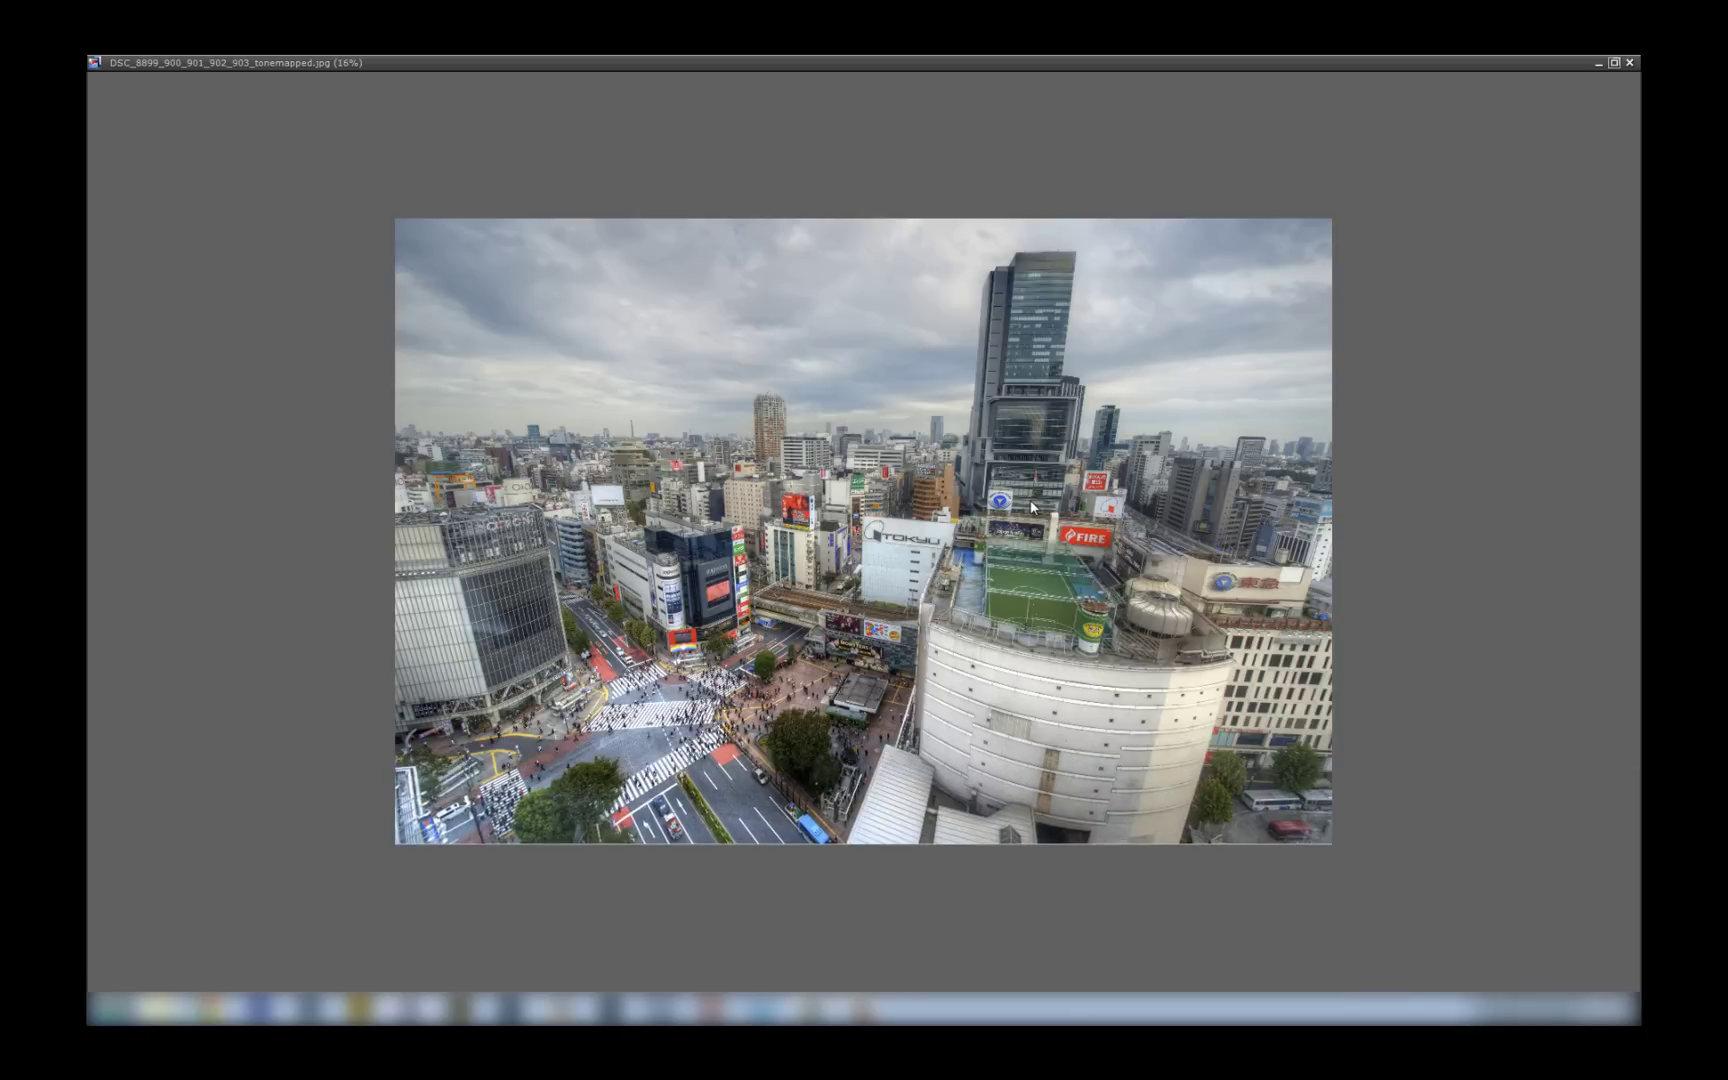